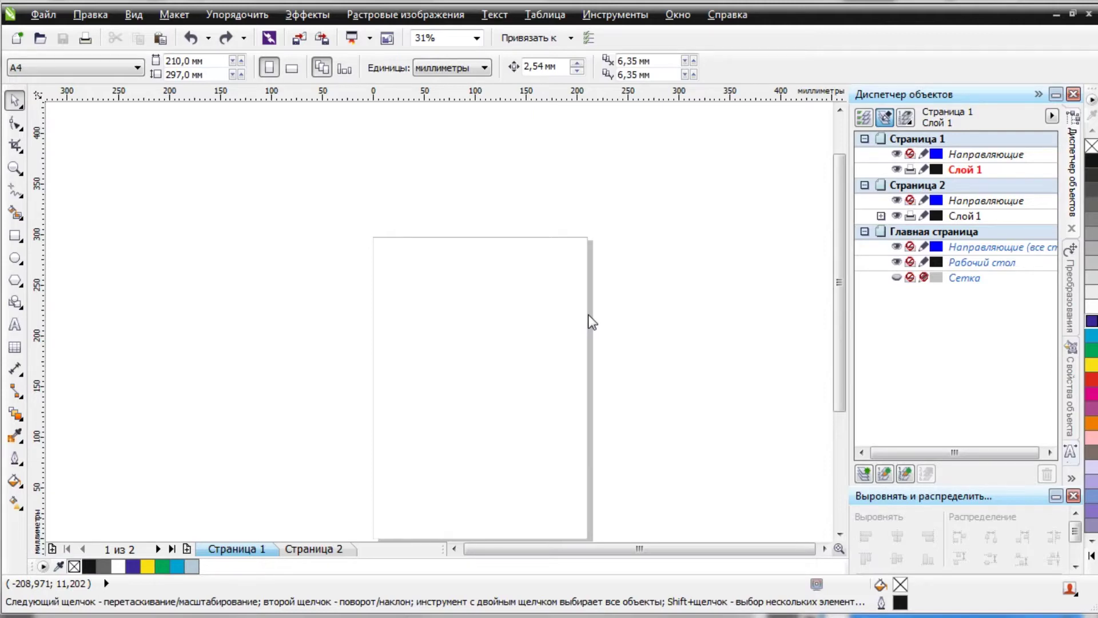
Import the stamp scan 00000001.JPG and place it on page 1.
left_click(45, 17)
left_click(100, 267)
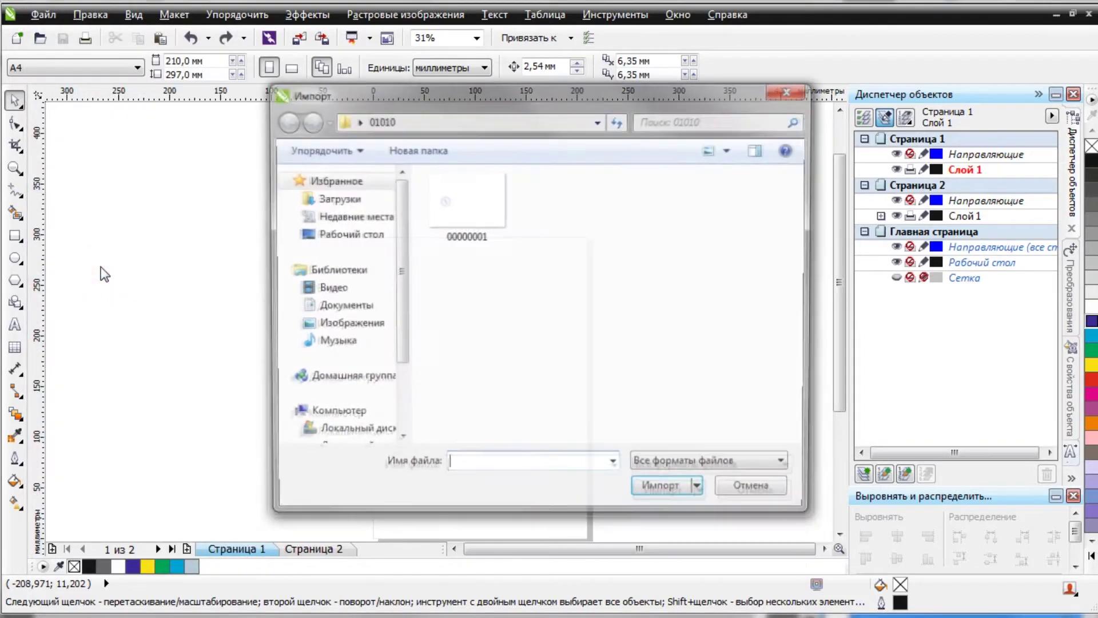
left_click(456, 215)
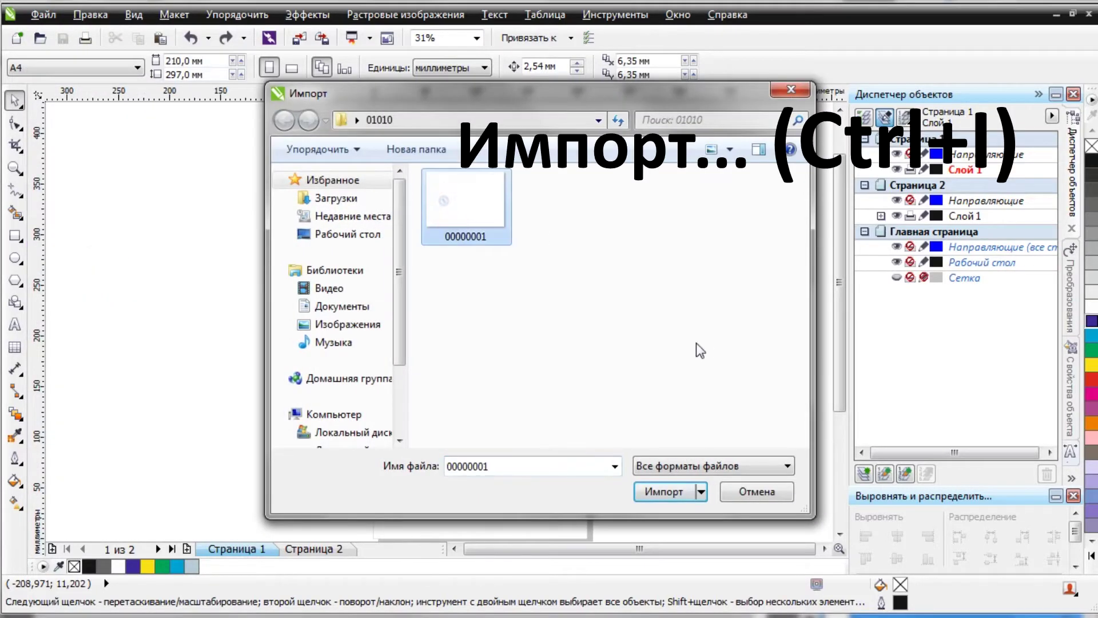
left_click(661, 491)
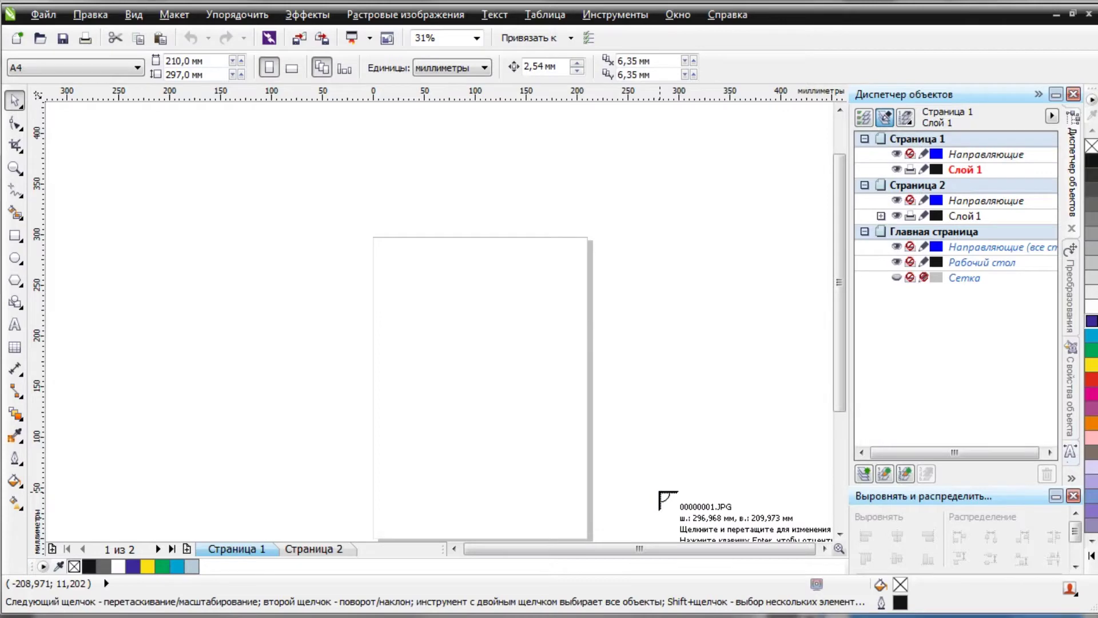
left_click(393, 268)
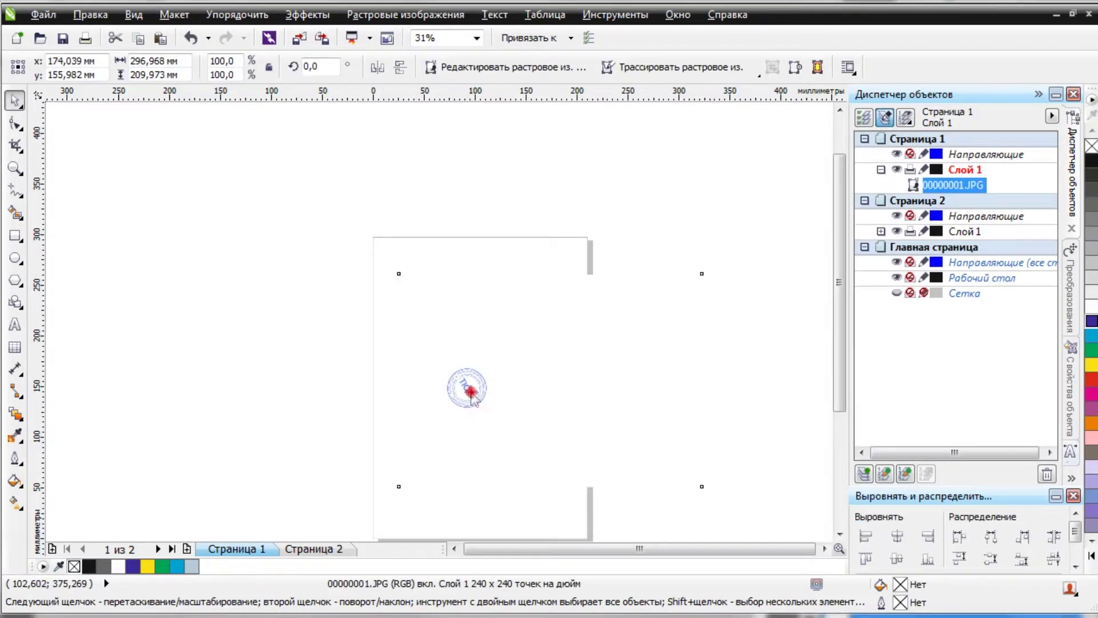
scroll(470, 394, "up", 5)
Try cropping the stamp image, cancel it, and add a horizontal guideline across the stamp.
left_click(14, 143)
left_click_drag(169, 148, 521, 486)
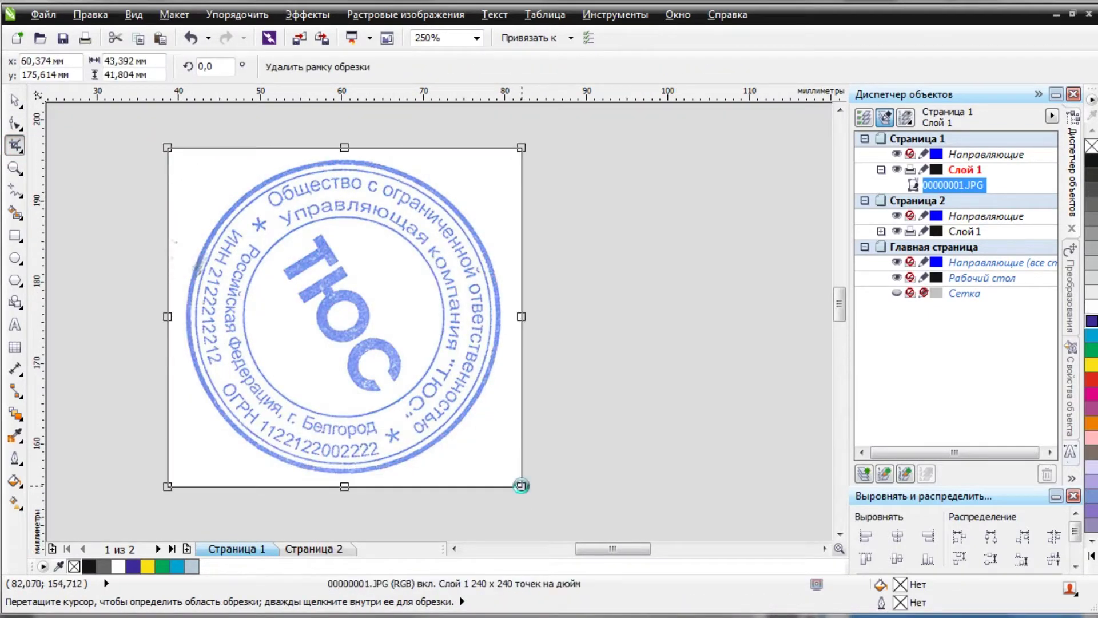
key("Escape")
left_click_drag(360, 100, 337, 318)
scroll(343, 316, "up", 2)
scroll(346, 319, "down", 2)
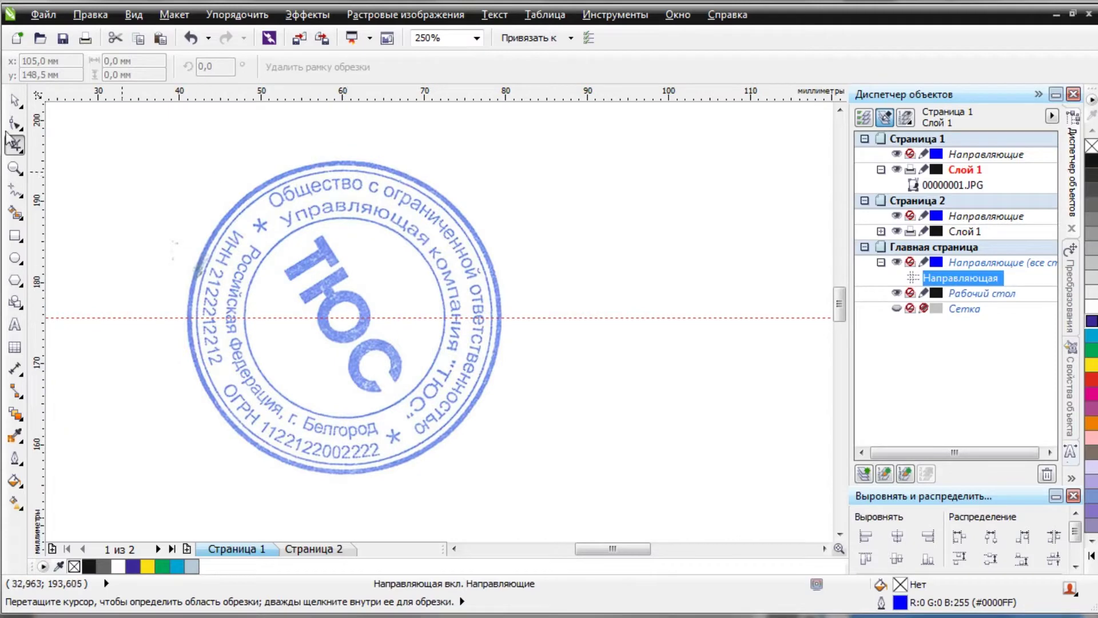
Roughly rotate the stamp image with its rotation handles until ТЮС is nearly level.
left_click(14, 102)
left_click(245, 209)
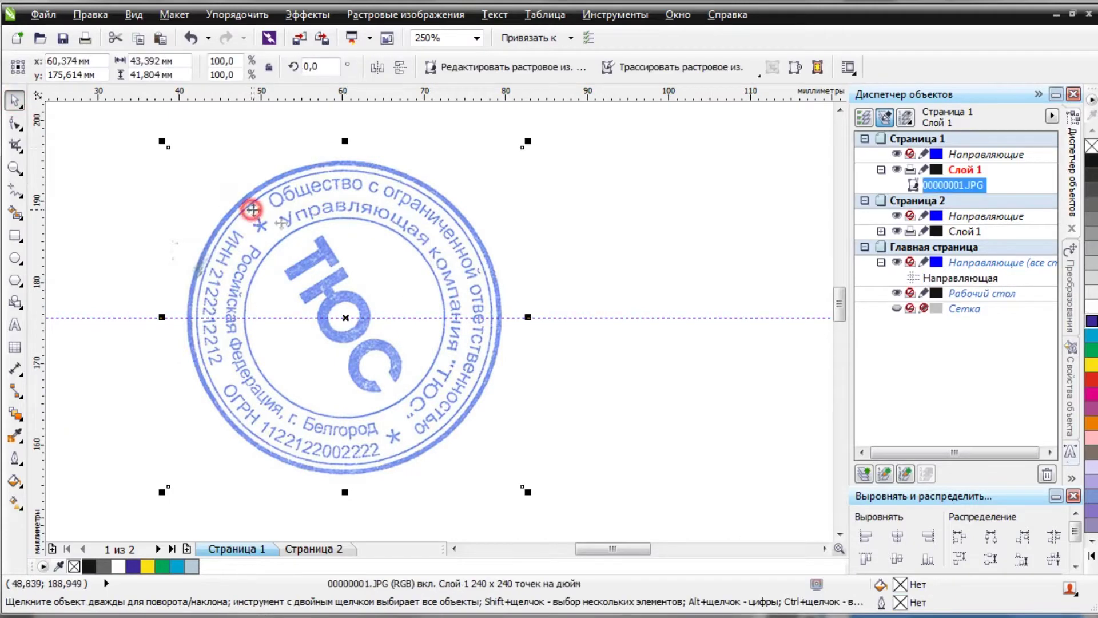
left_click(508, 469)
left_click_drag(523, 489, 561, 303)
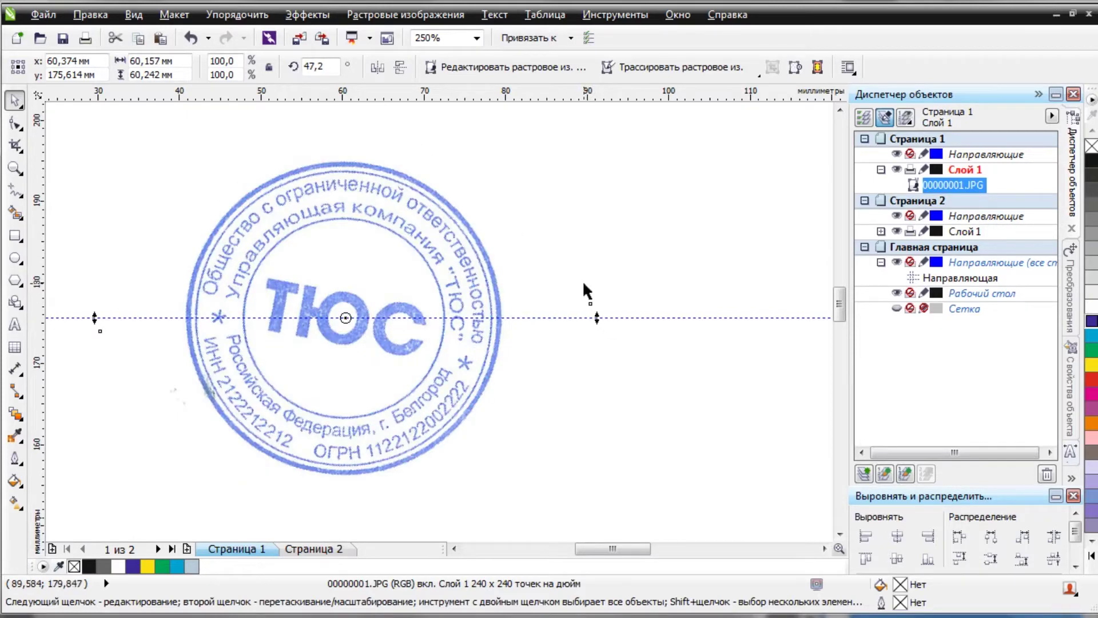
left_click(585, 169)
left_click(453, 244)
left_click(454, 245)
scroll(453, 244, "down", 1)
left_click_drag(532, 175, 505, 149)
scroll(404, 303, "up", 3)
scroll(389, 309, "down", 1)
scroll(422, 259, "up", 1)
Set guidelines along the base and top of the ТЮС letters, then zoom out.
left_click_drag(424, 259, 398, 370)
left_click_drag(396, 98, 393, 156)
key("F3")
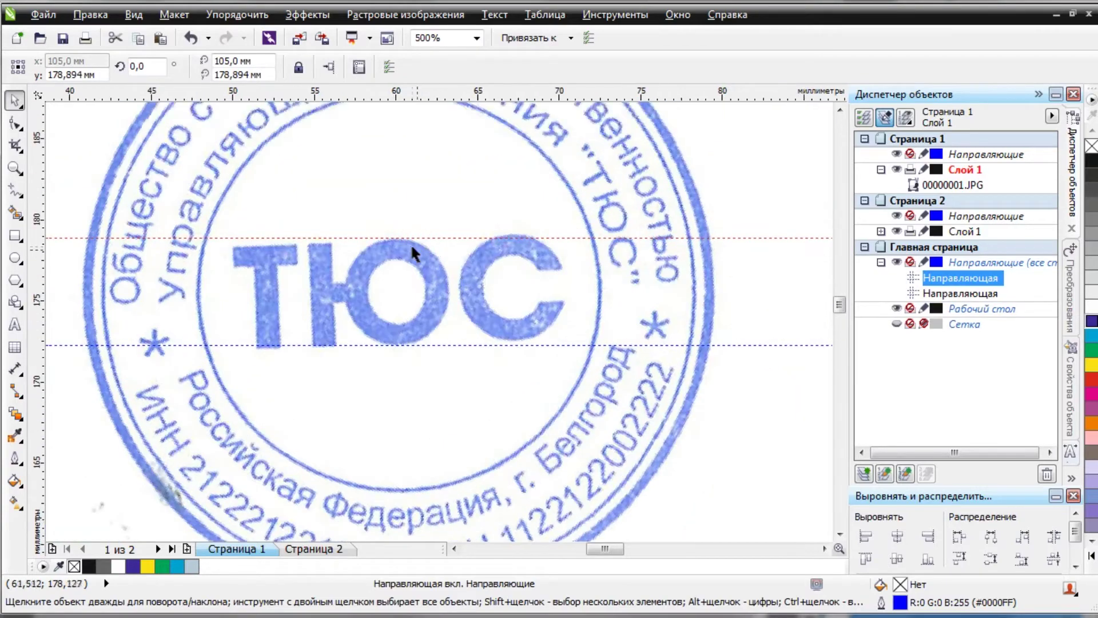
key("F3")
Test rotation angles of 60°, 55° and 57° on the stamp image.
left_click(15, 99)
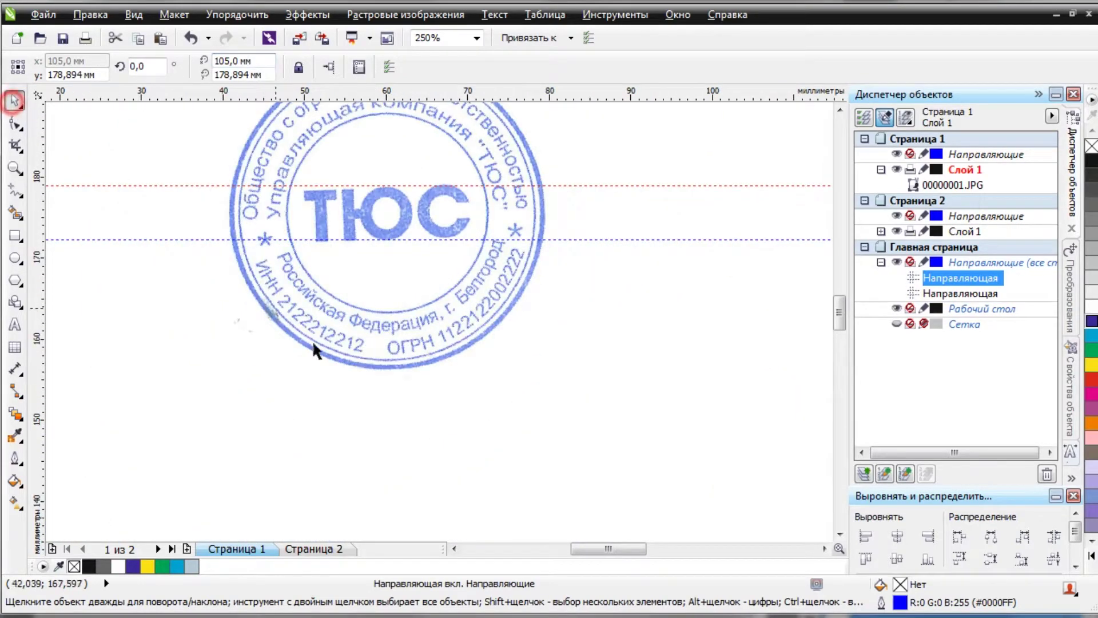
left_click(408, 321)
left_click(322, 66)
key("BackSpace")
key("BackSpace")
key("BackSpace")
key("BackSpace")
type("60")
key("Return")
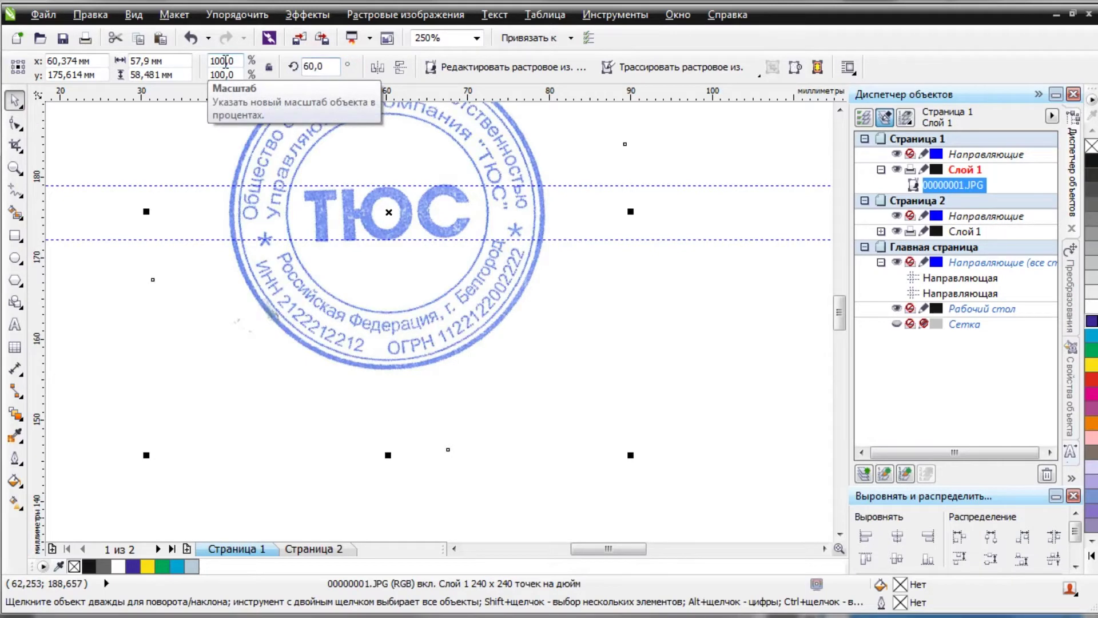
scroll(408, 202, "up", 1)
left_click(320, 65)
type("55")
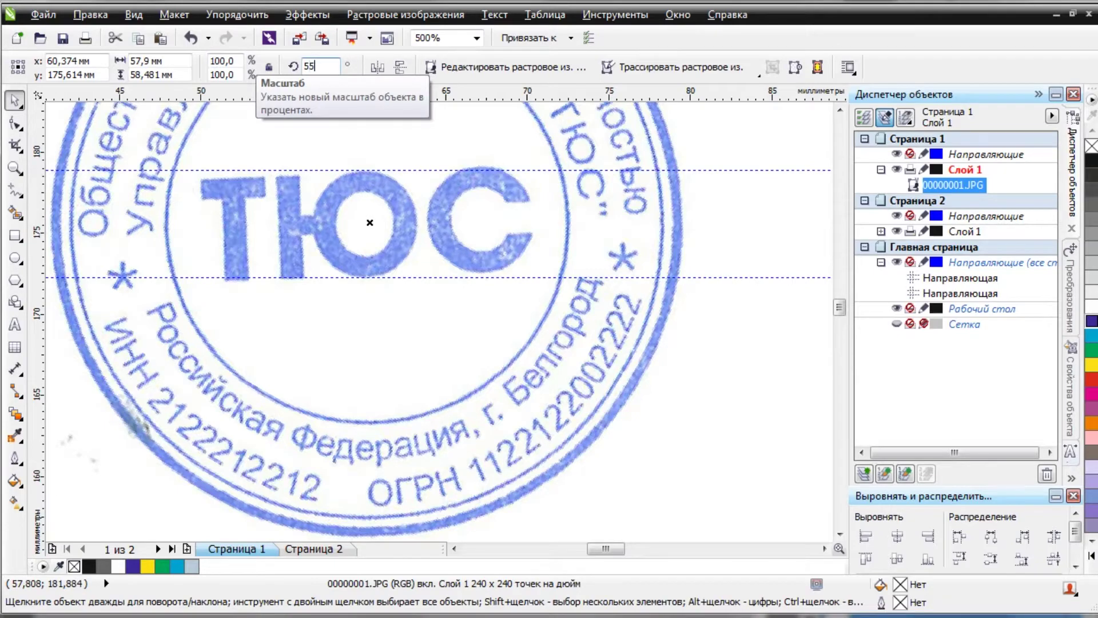
key("Return")
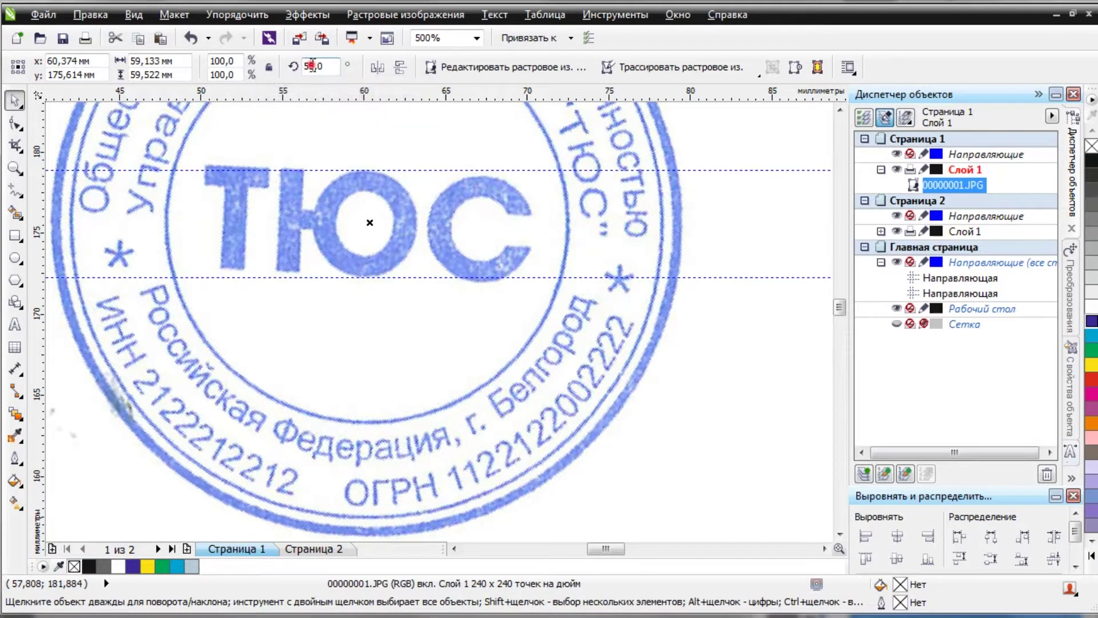
type("7")
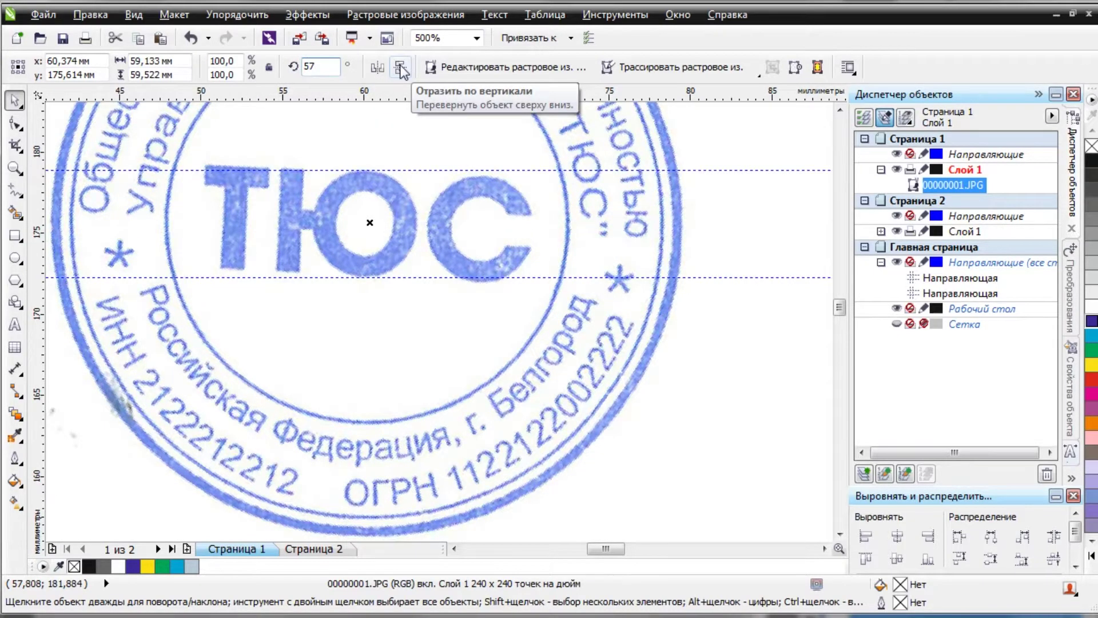
key("Return")
Settle the stamp's rotation at 58°.
left_click(315, 68)
key("BackSpace")
type("8")
key("Return")
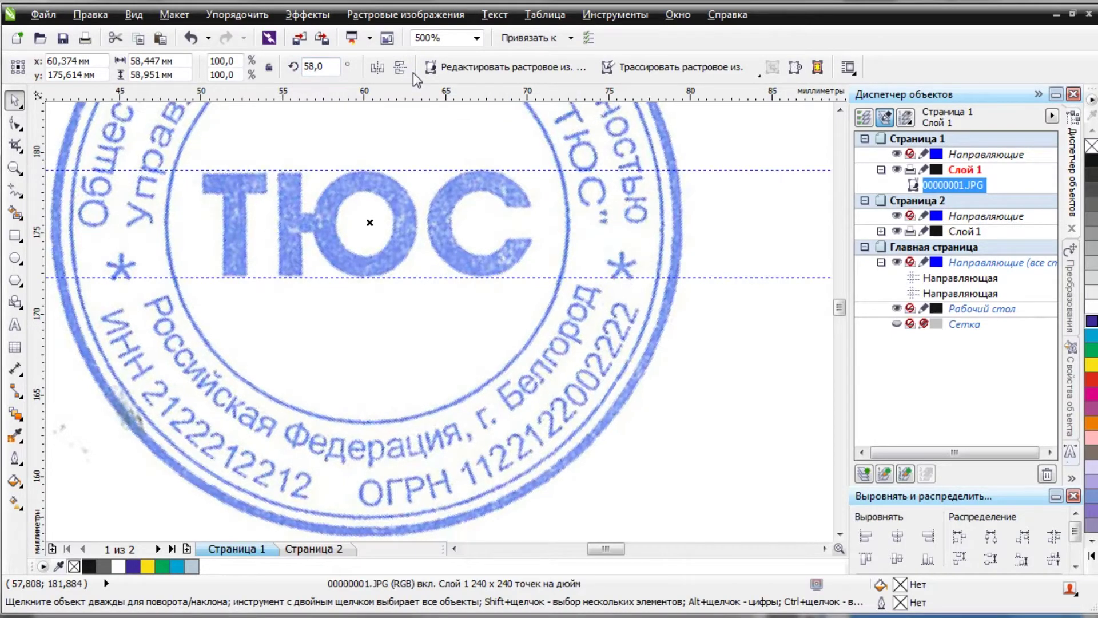
Drag all the helper guidelines off the page to delete them.
scroll(411, 216, "down", 2)
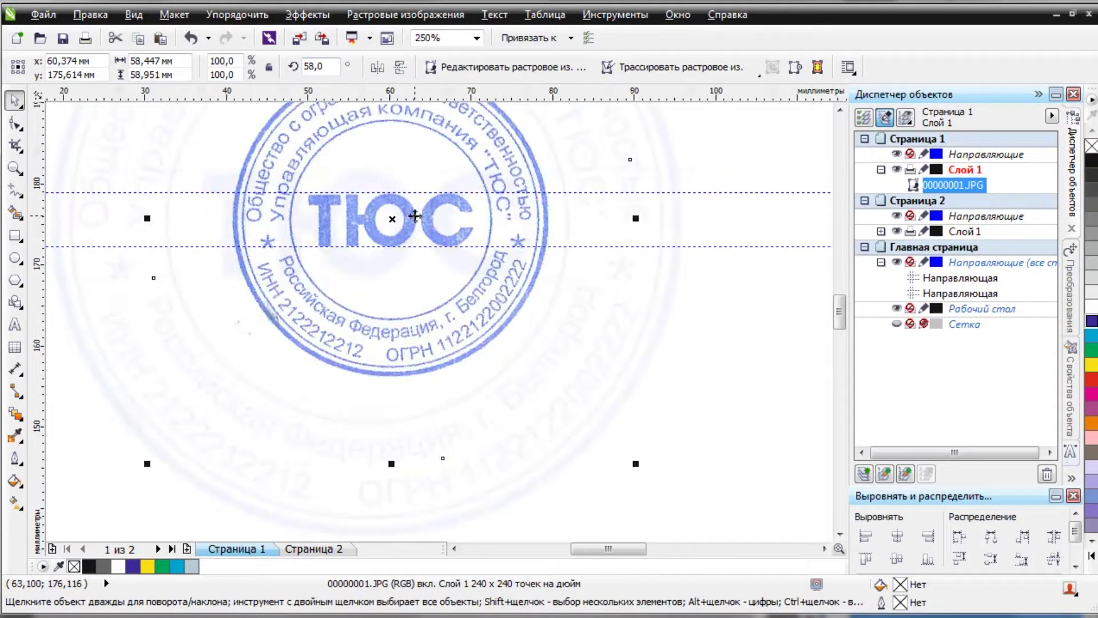
left_click_drag(386, 193, 386, 94)
left_click_drag(380, 246, 387, 94)
left_click_drag(404, 159, 357, 276)
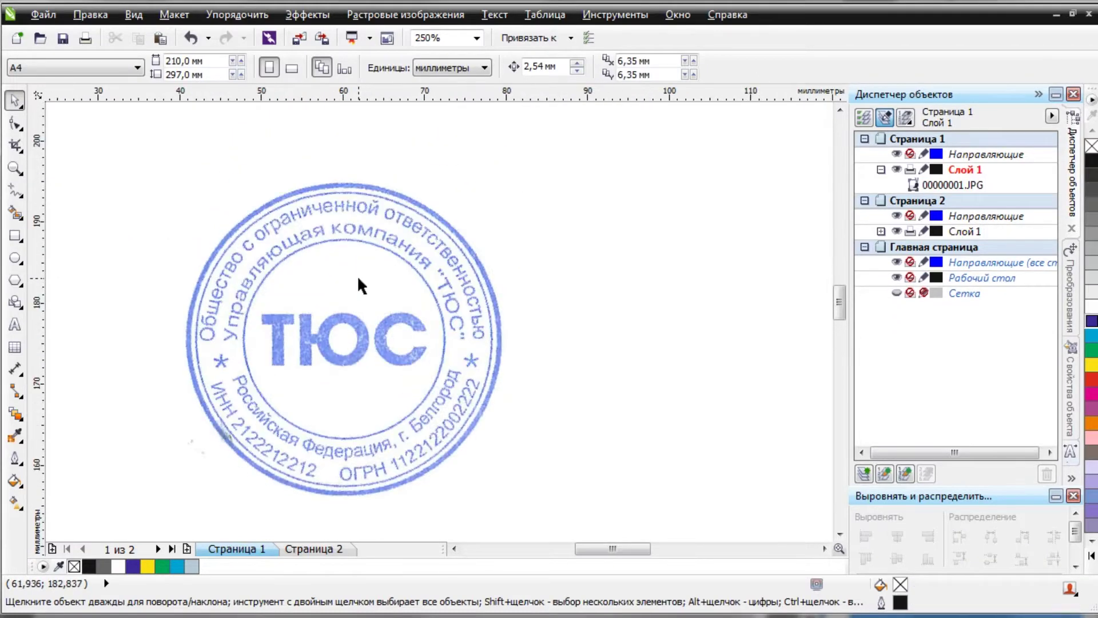
Start a 7 pt Arial text object above the stamp.
left_click_drag(336, 216, 344, 219)
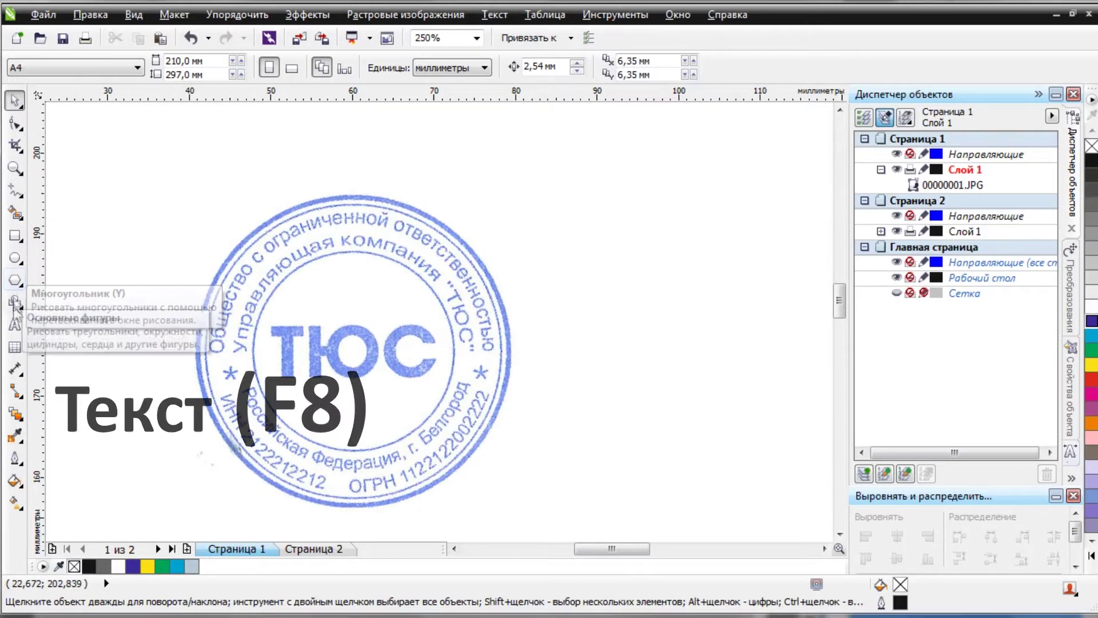
left_click(15, 325)
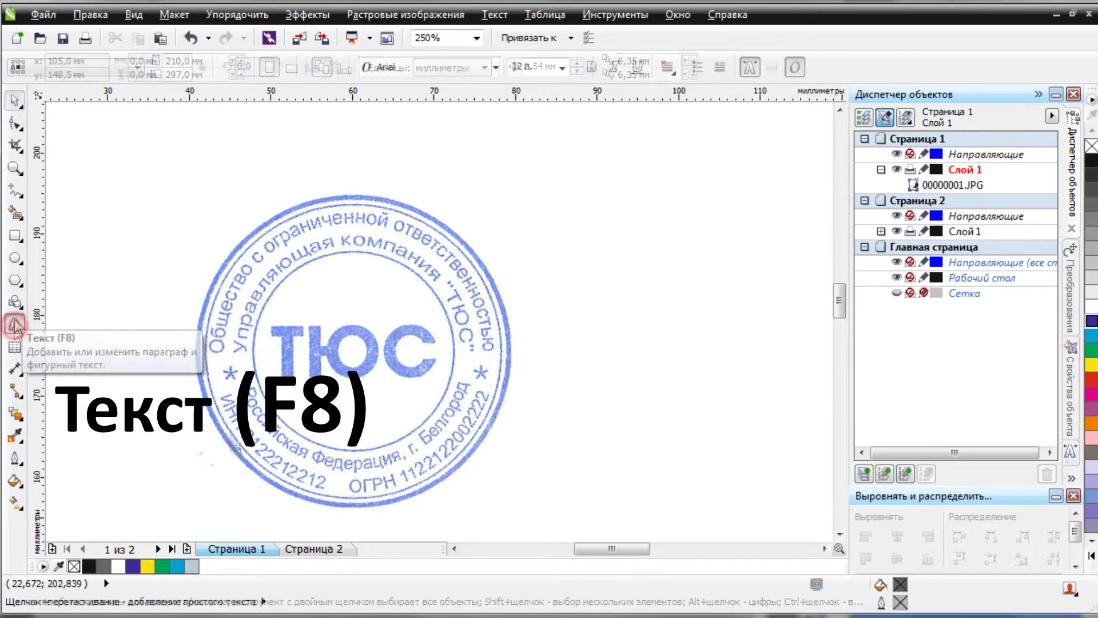
left_click(119, 151)
left_click(563, 68)
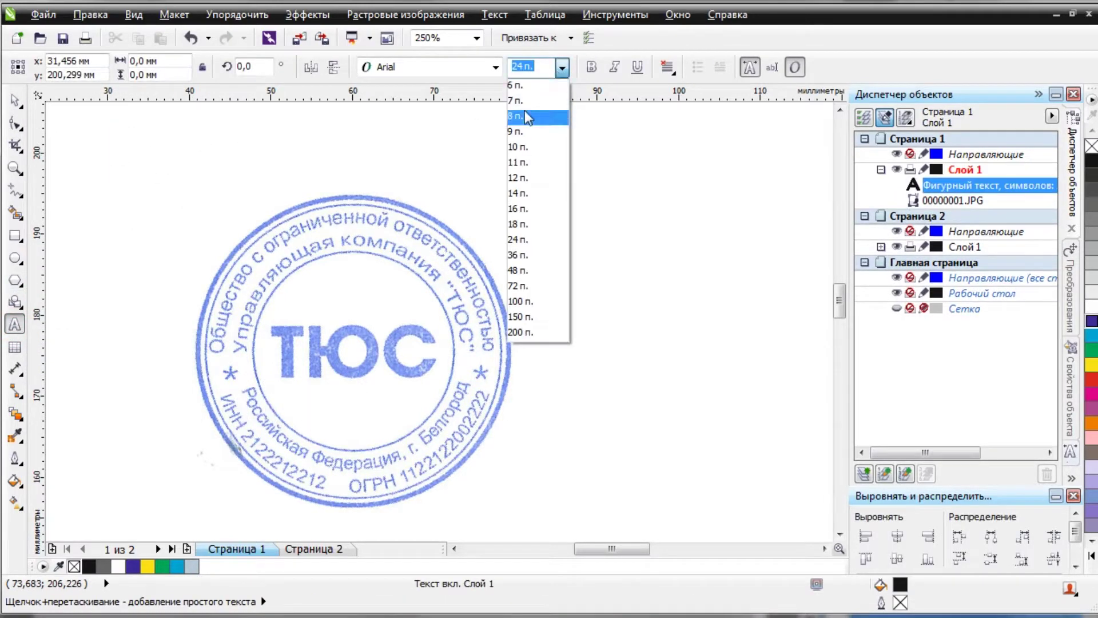
left_click(523, 100)
Type the lines 'Общество с ограниченной ответственностью' and 'Управляющая компания «ТЮС»'.
type("Общество с огра")
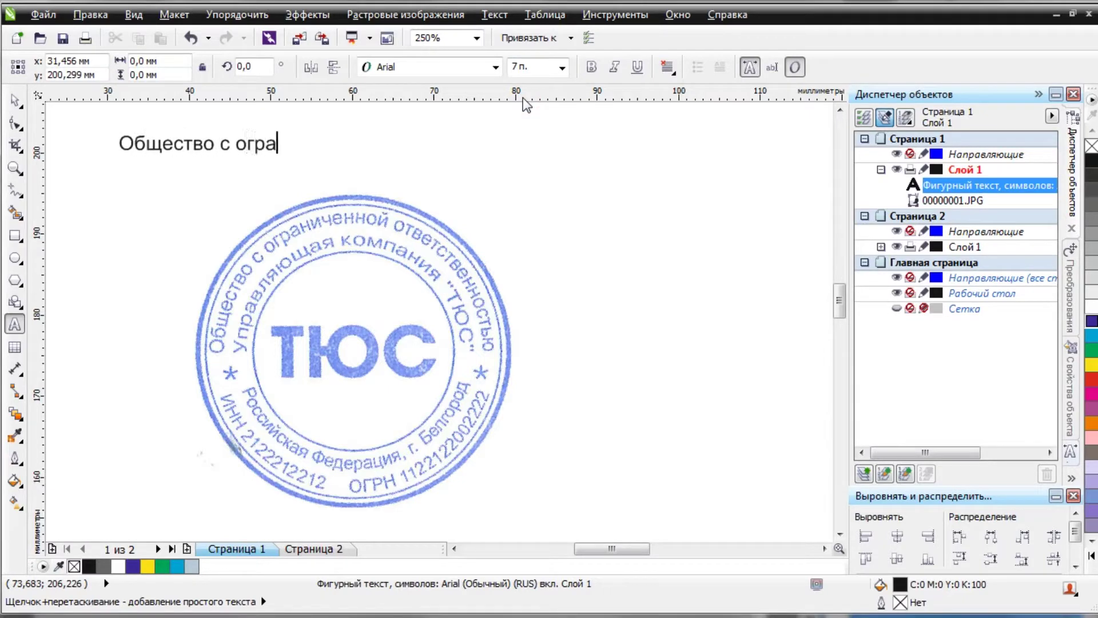
type("ниченной ответственн")
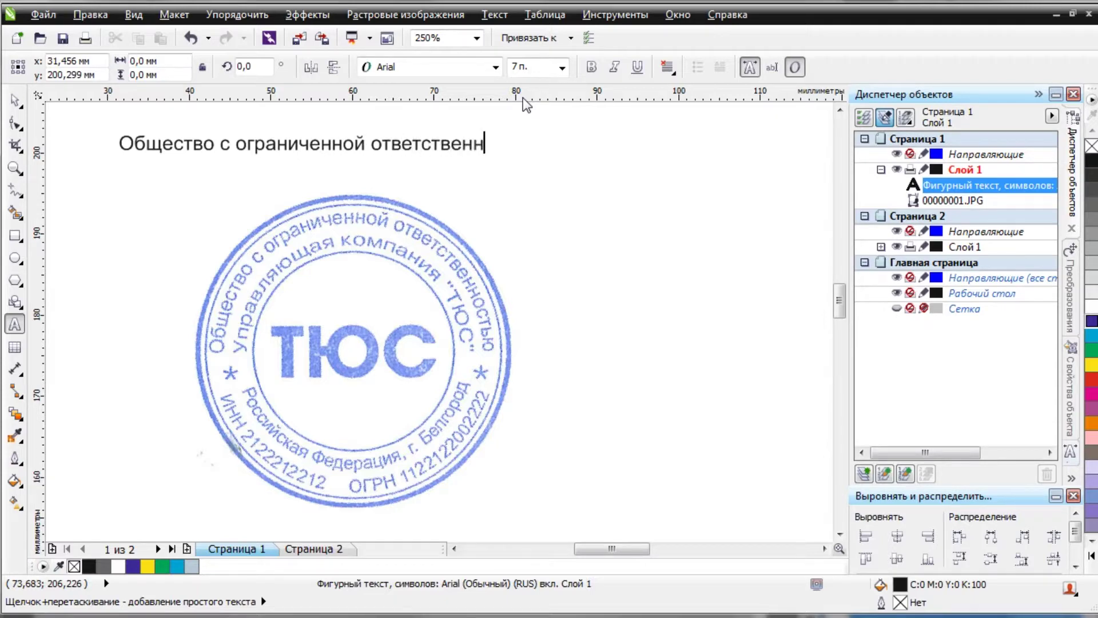
type("очт")
key("BackSpace")
key("BackSpace")
type("стью")
key("Return")
type("Управляющая компония")
key("BackSpace")
key("BackSpace")
key("BackSpace")
key("BackSpace")
type("ания \"")
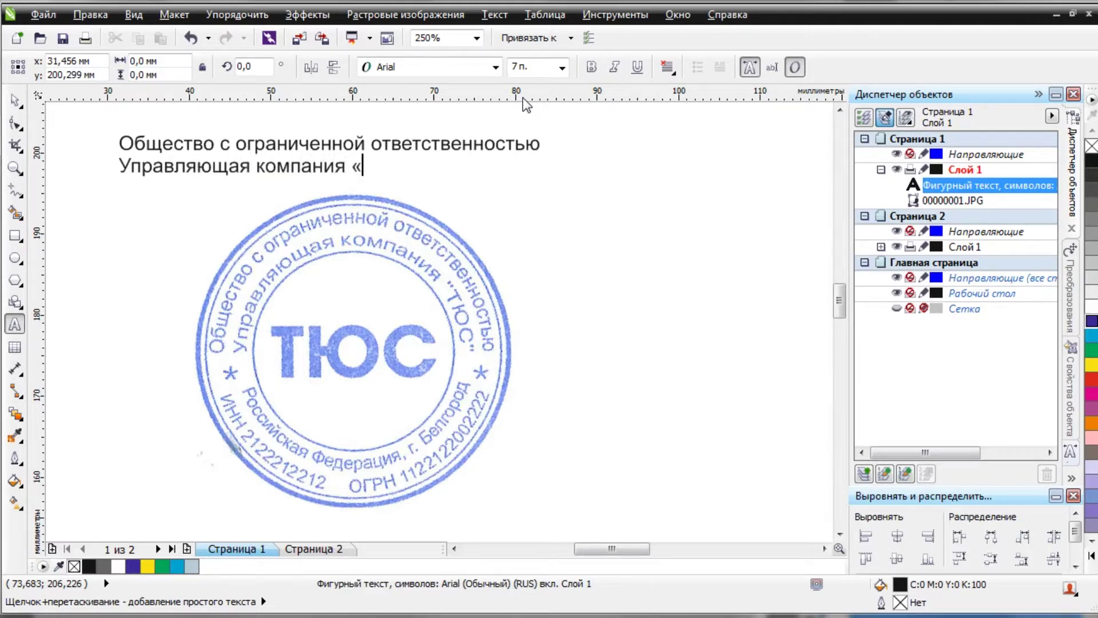
key("ctrl+z")
type("ТЮС»")
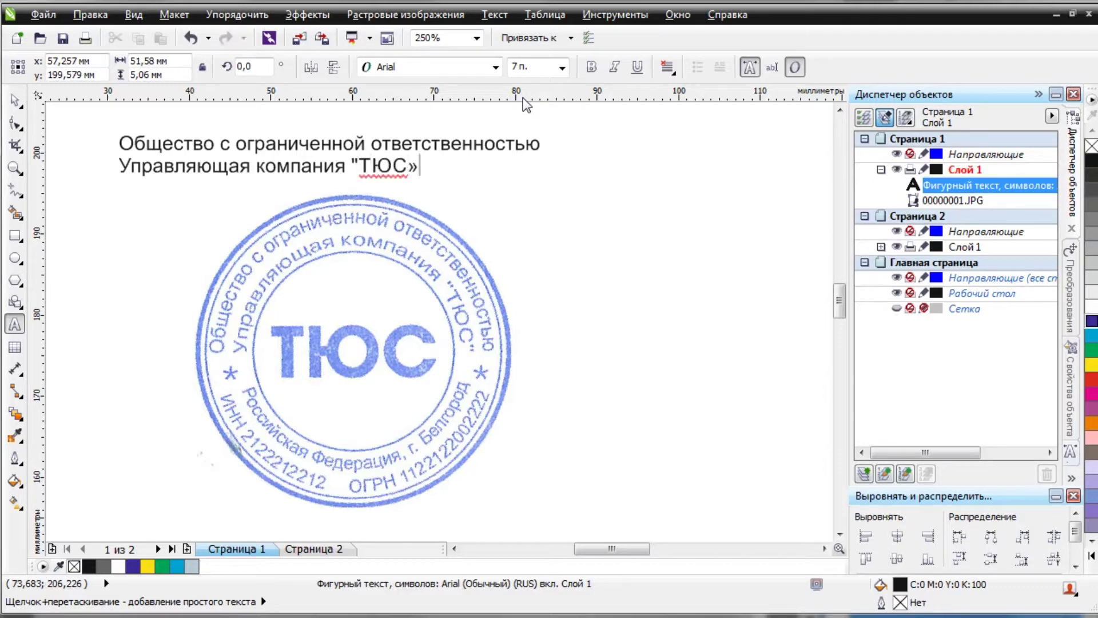
key("ctrl+z")
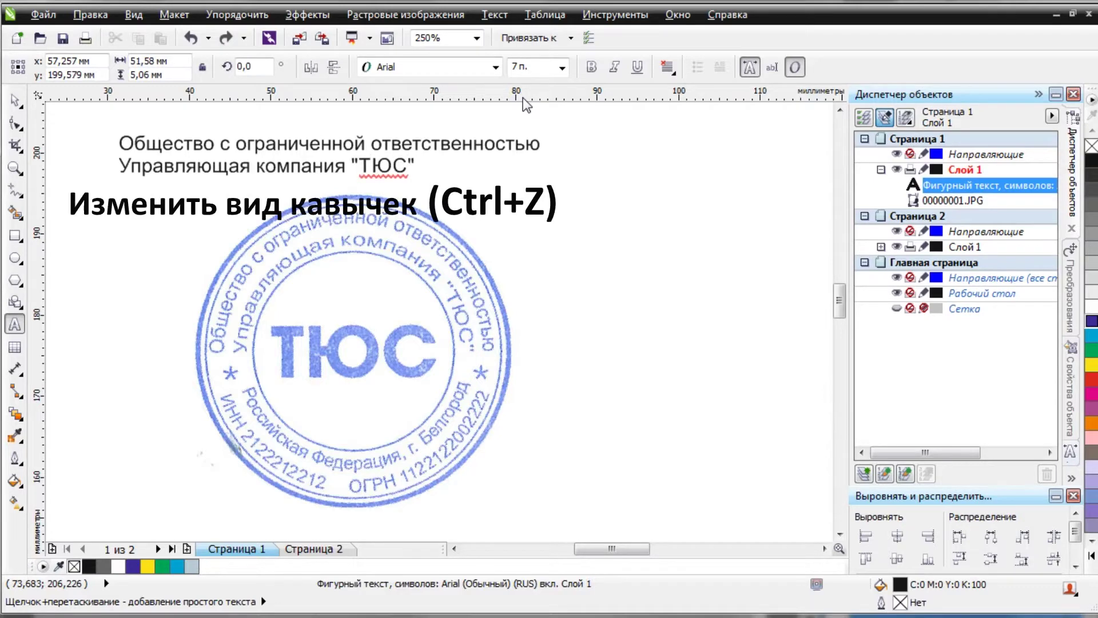
Add 'Российская Федерация, г. Белгород' and the ИНН line with its registration number.
type("Ро")
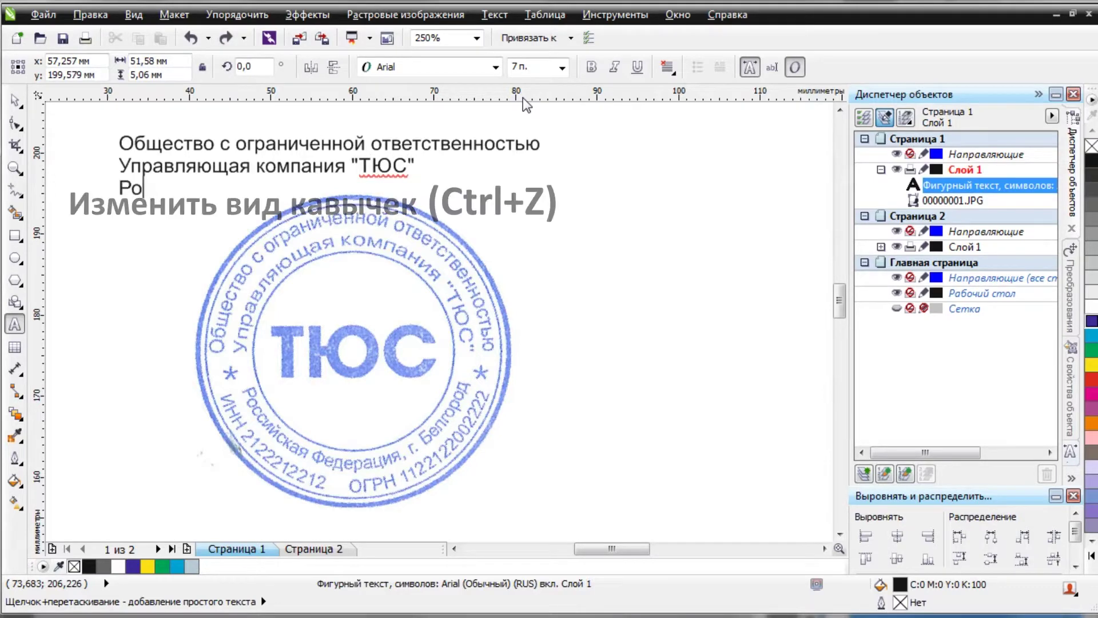
type("ссийская Федерация, г. Белго")
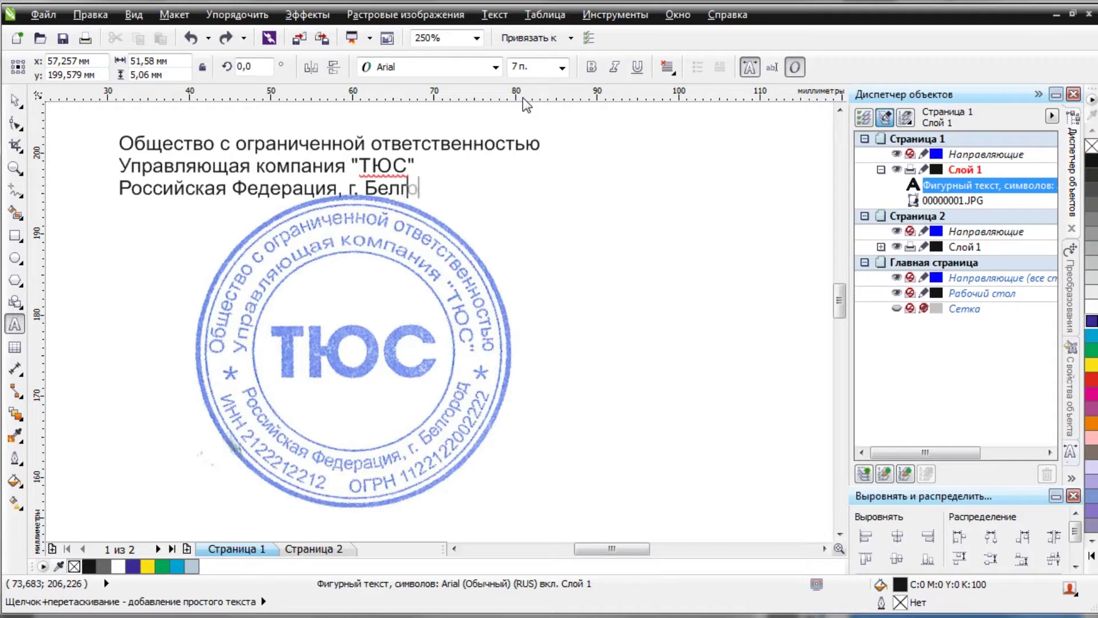
type("род")
key("Return")
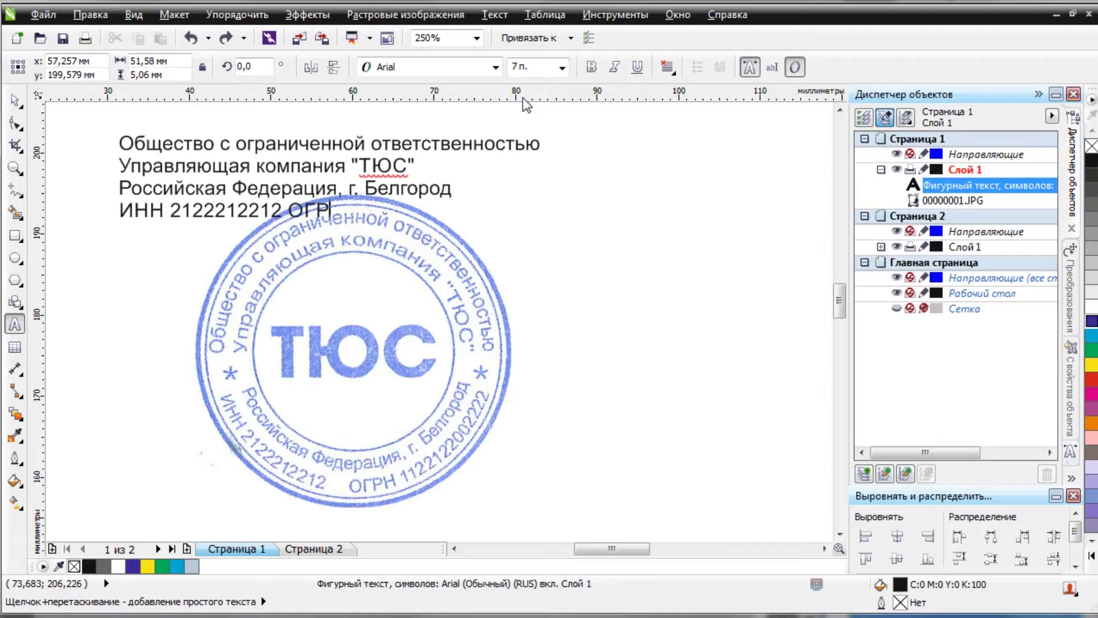
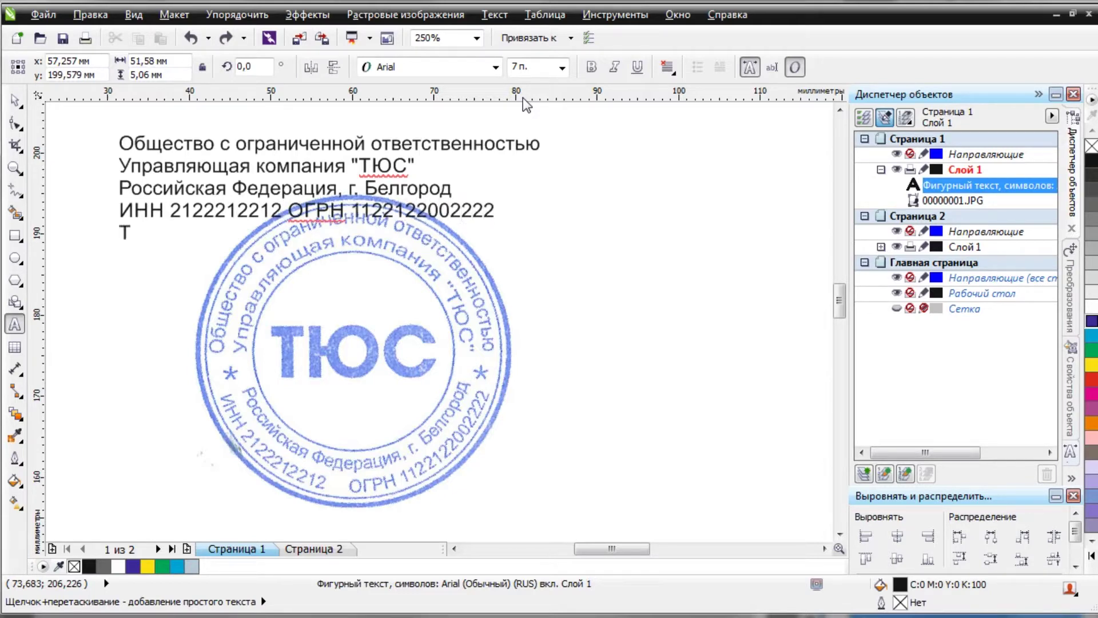
Save the document.
left_click(63, 39)
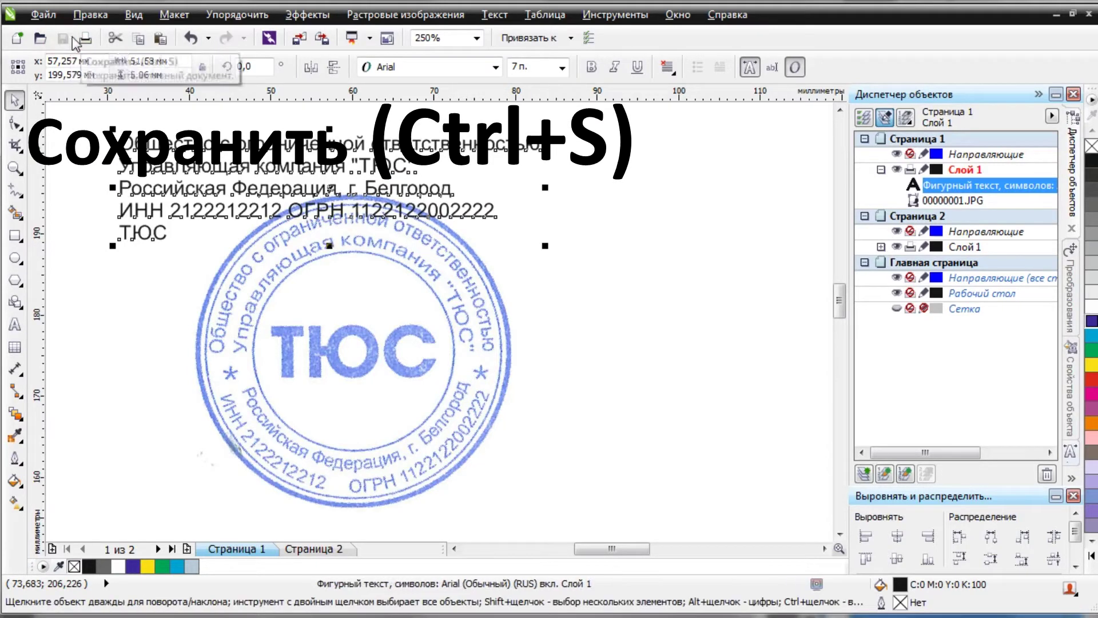
scroll(341, 240, "up", 1)
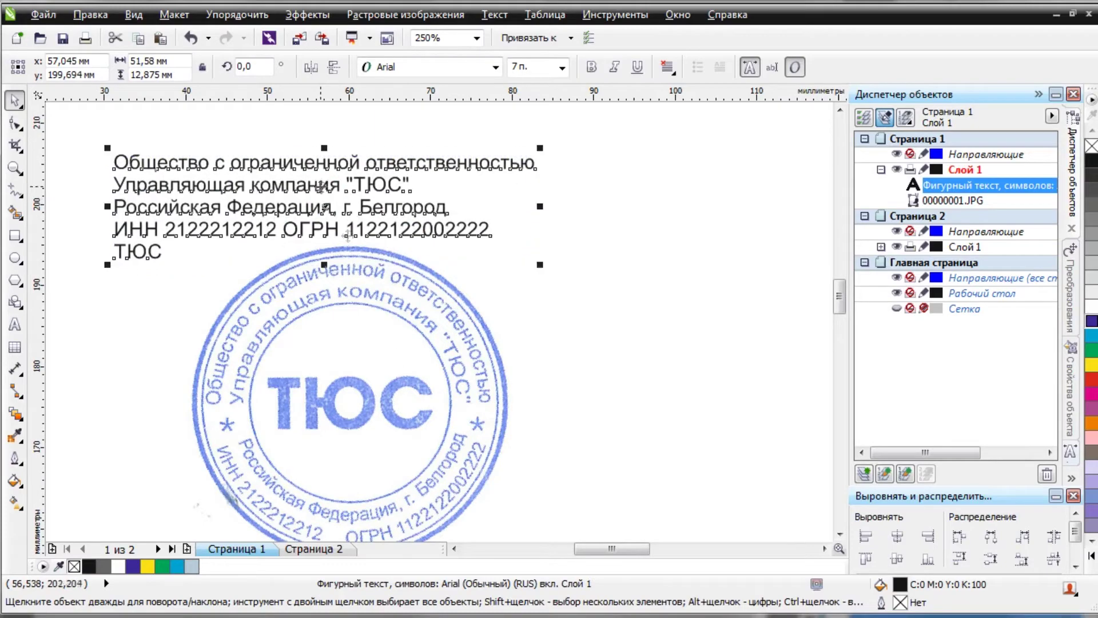
scroll(401, 330, "down", 1)
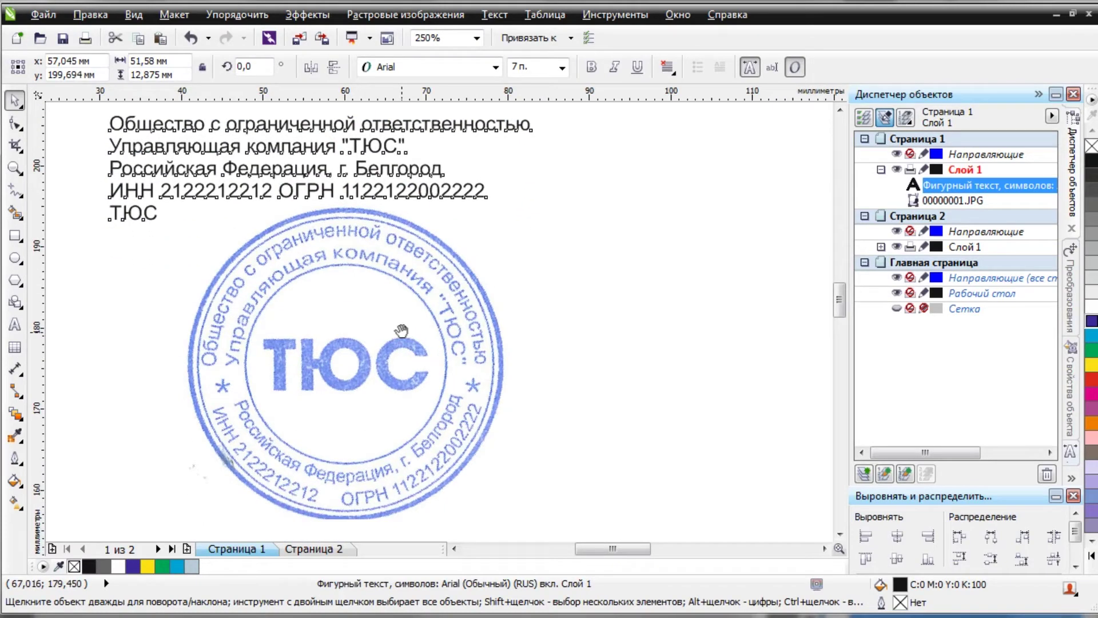
Draw a circle from the stamp's centre and fit its left and right sides to the inner ring.
left_click(15, 257)
key("ctrl+z")
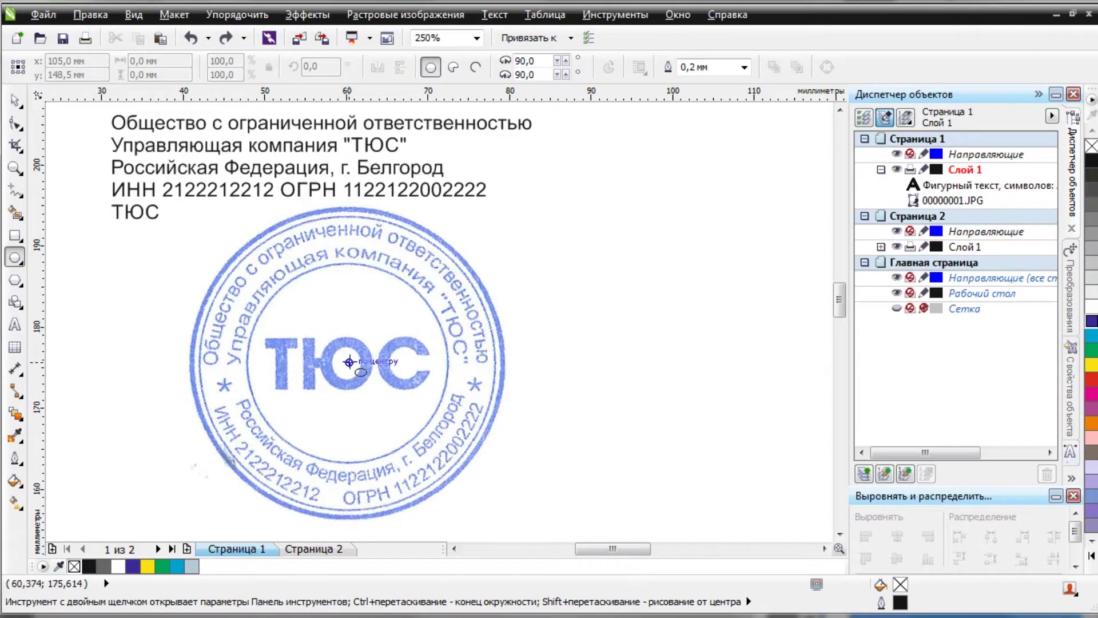
left_click_drag(349, 361, 430, 468)
scroll(238, 365, "up", 5)
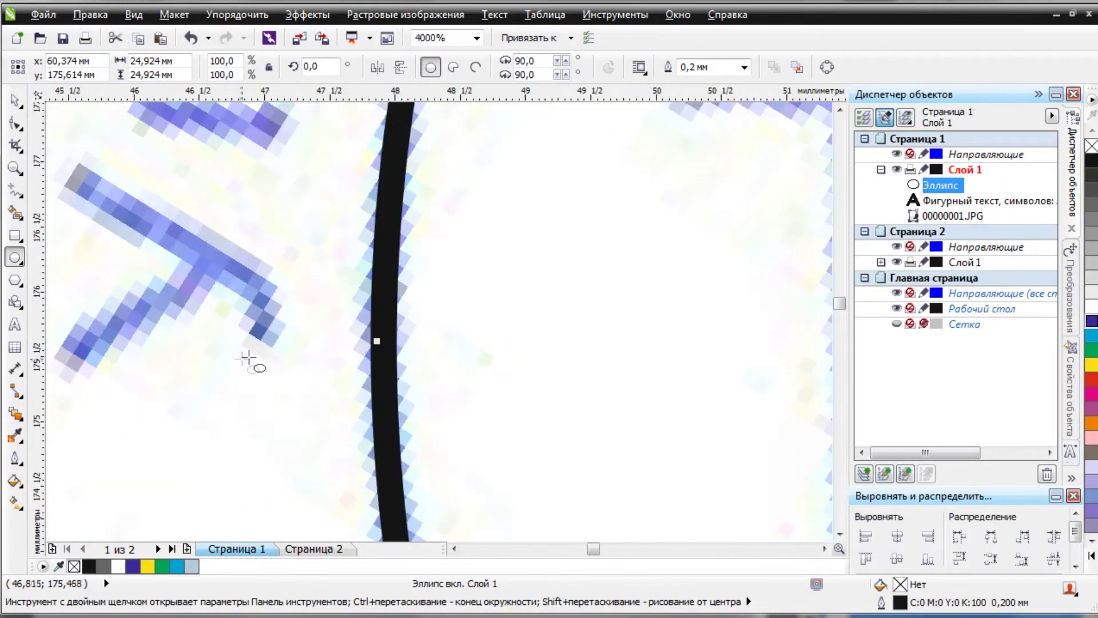
left_click_drag(393, 325, 388, 325)
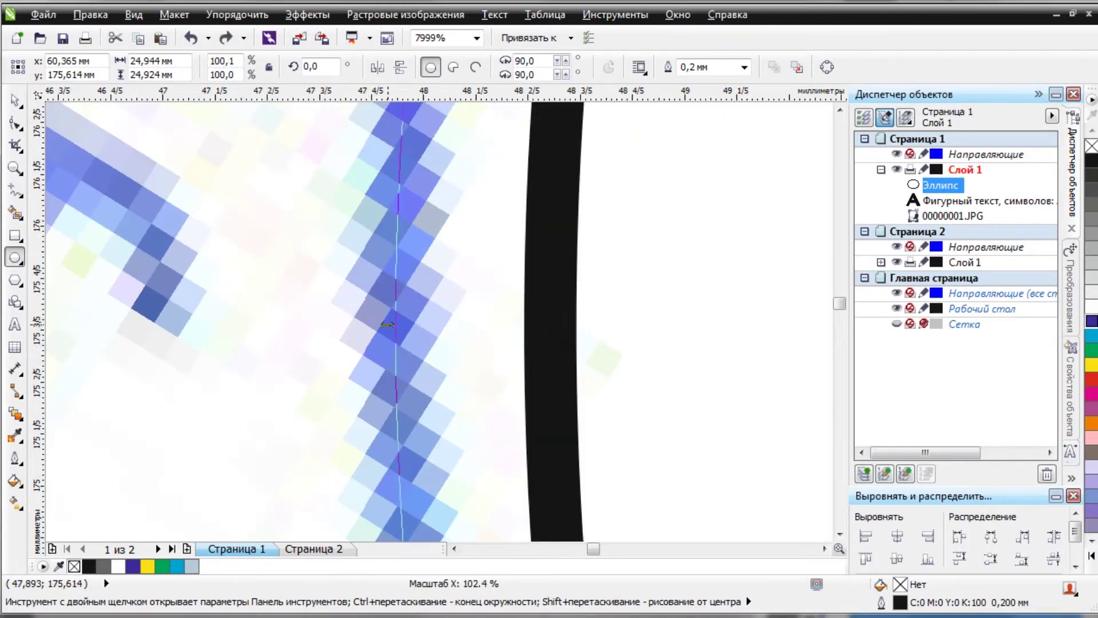
scroll(387, 314, "down", 6)
scroll(498, 306, "up", 2)
scroll(497, 305, "up", 5)
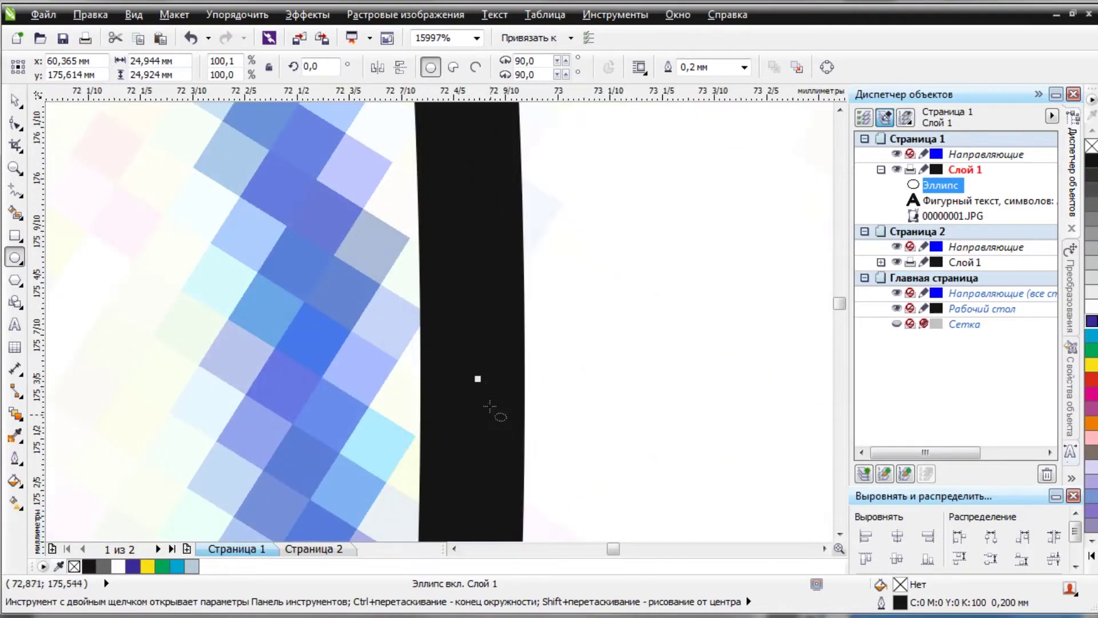
left_click_drag(478, 378, 314, 377)
Bring the circle's bottom edge up onto the inner ring.
scroll(314, 377, "down", 7)
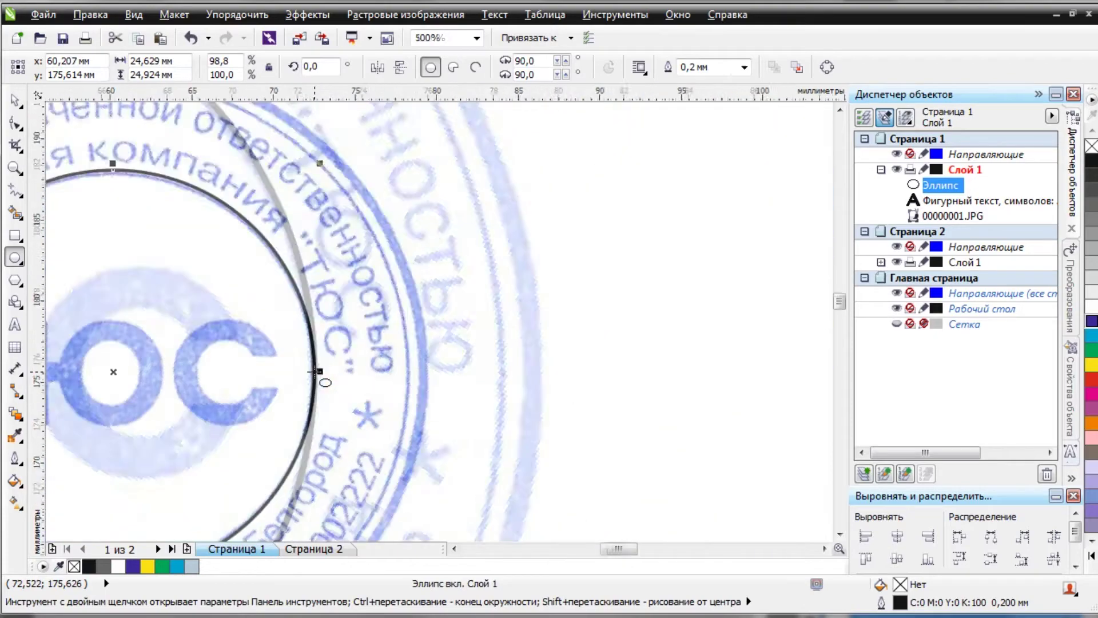
scroll(407, 253, "up", 5)
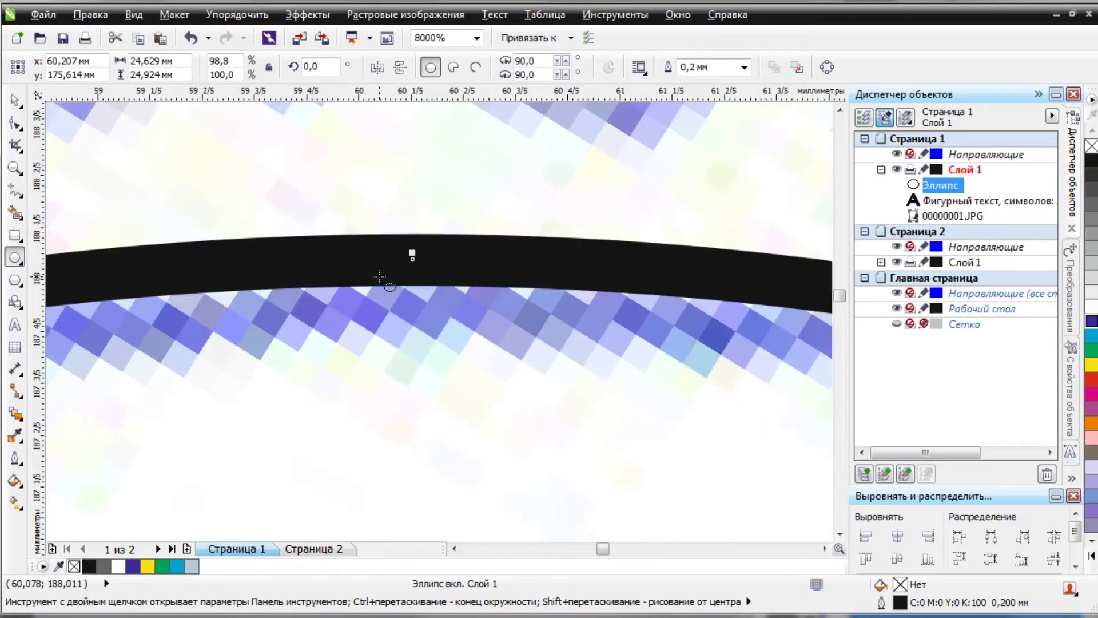
scroll(412, 258, "up", 1)
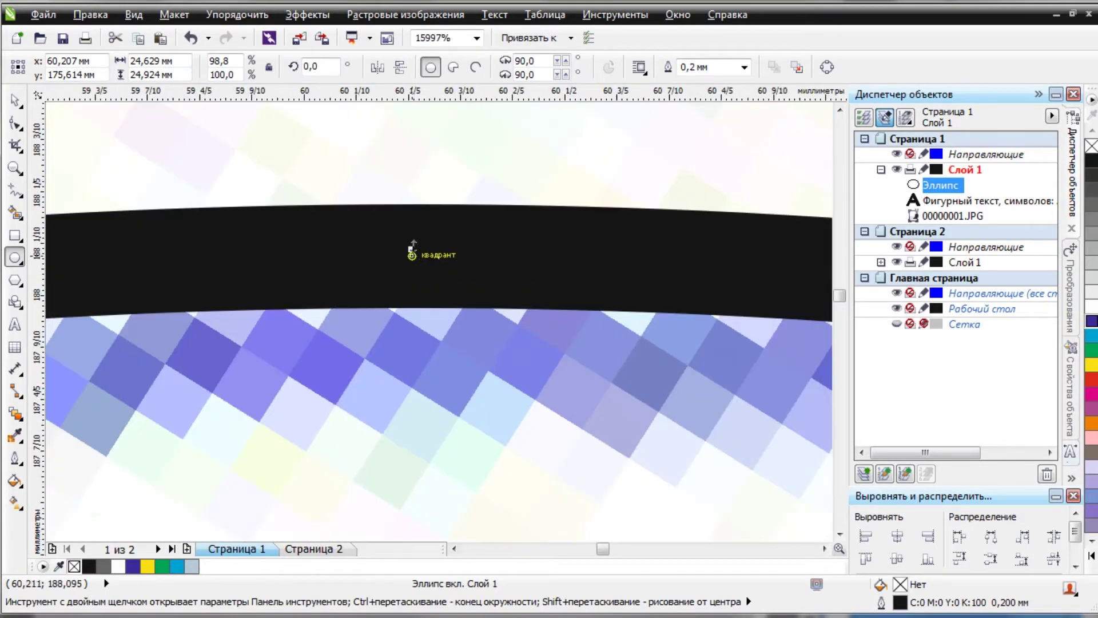
scroll(412, 254, "down", 6)
scroll(393, 357, "down", 1)
scroll(412, 349, "up", 3)
scroll(422, 321, "up", 3)
left_click_drag(448, 390, 446, 342)
scroll(445, 301, "down", 6)
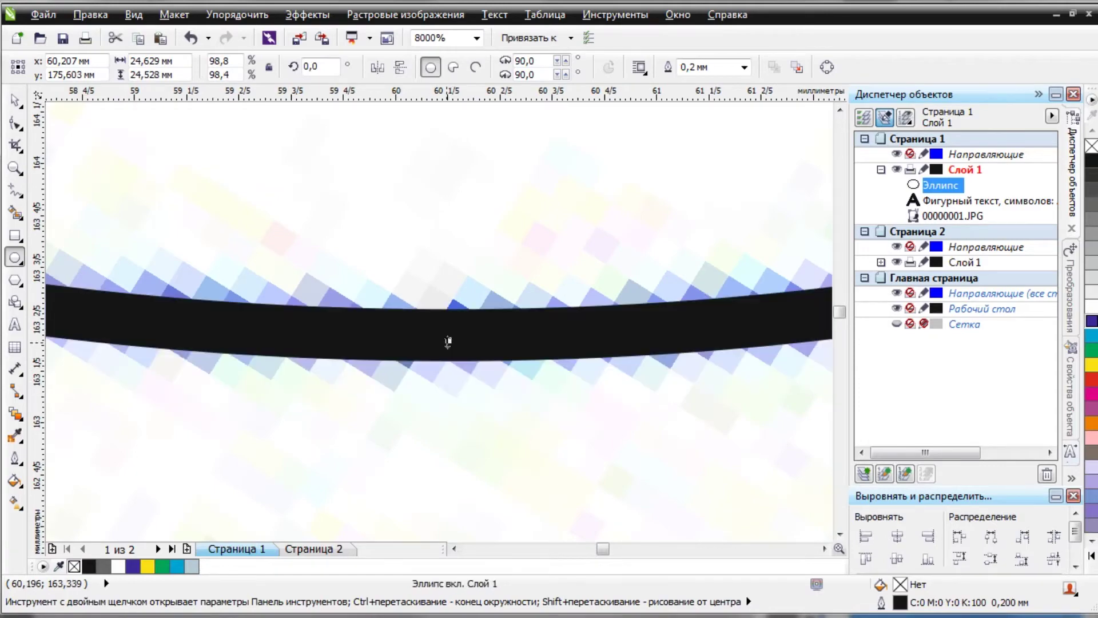
Switch to page 2 and copy the circle's 24.629 mm width.
key("Page_Down")
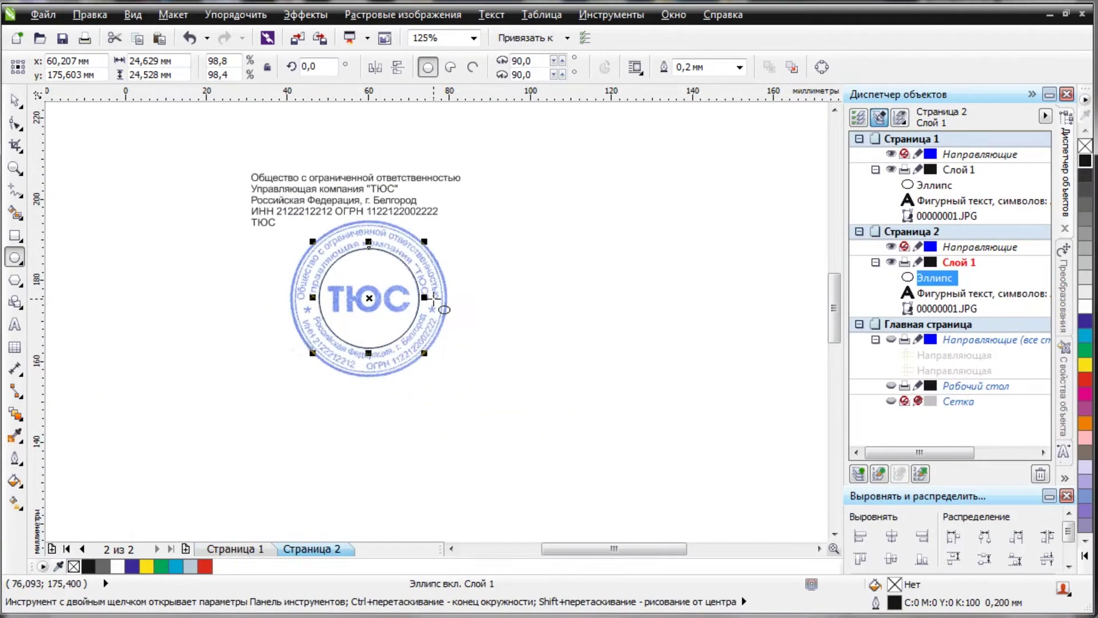
left_click(181, 64)
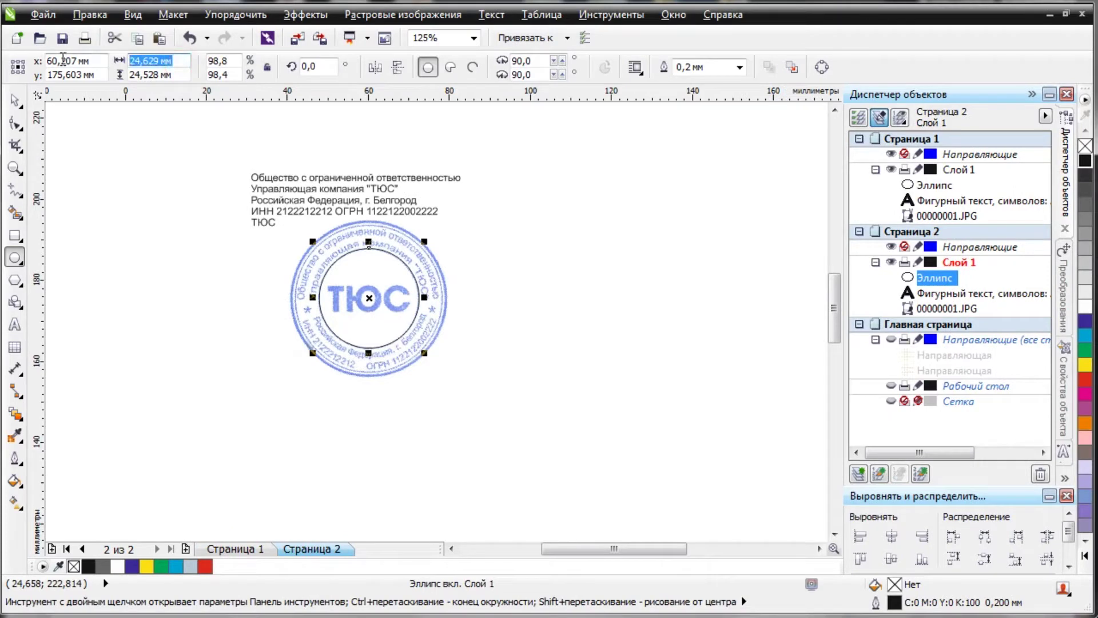
key("ctrl+c")
key("Tab")
Paste the width into the height to make the inner circle round, then stretch off a copy to the next ring.
key("ctrl+v")
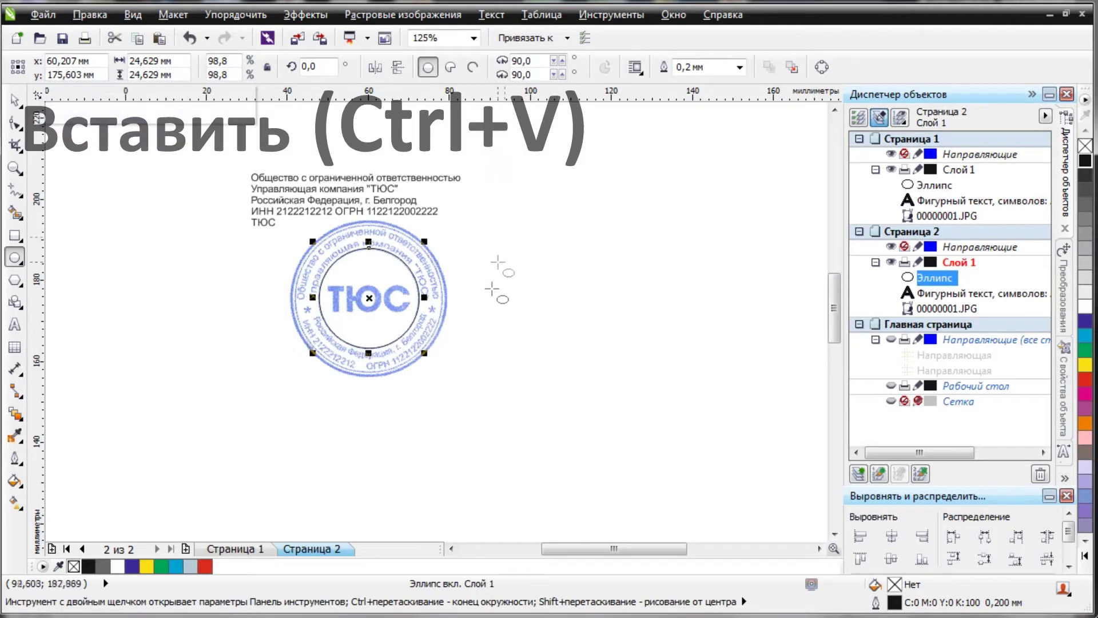
scroll(444, 303, "up", 4)
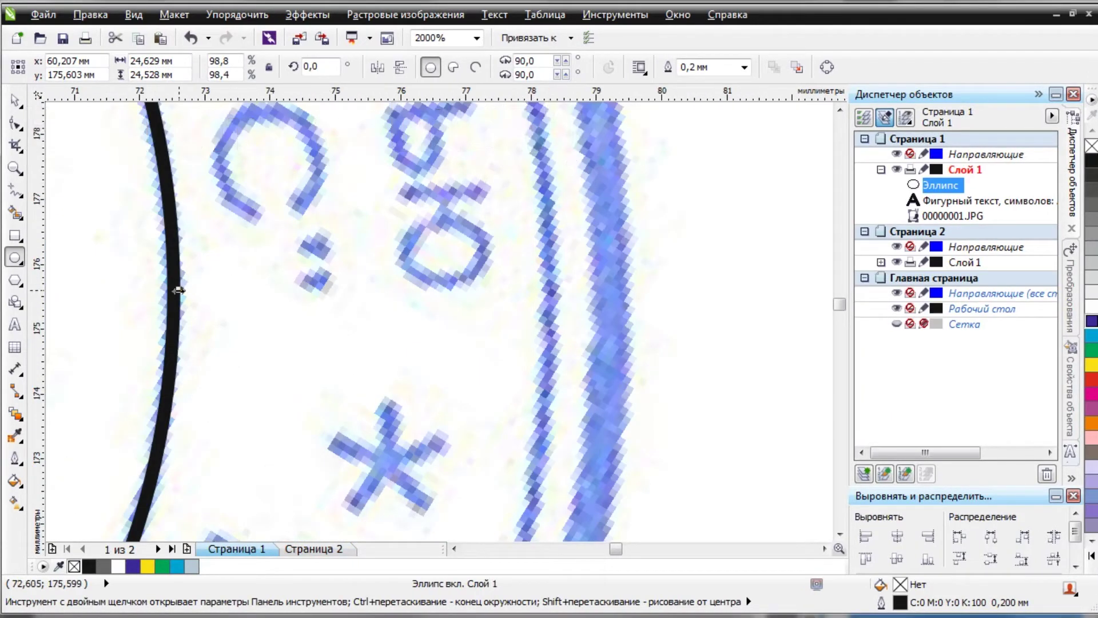
left_click(178, 291)
left_click_drag(178, 290, 555, 295)
right_click(556, 294)
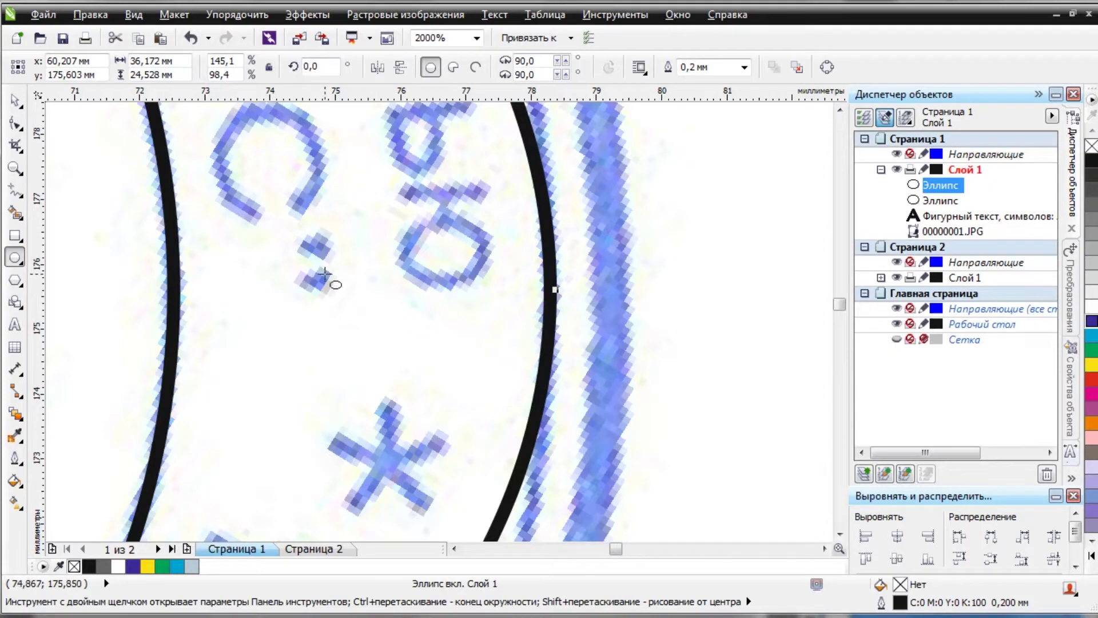
Make the copy a round 36.172 mm circle by matching its height to its width.
scroll(328, 277, "down", 5)
scroll(312, 234, "up", 1)
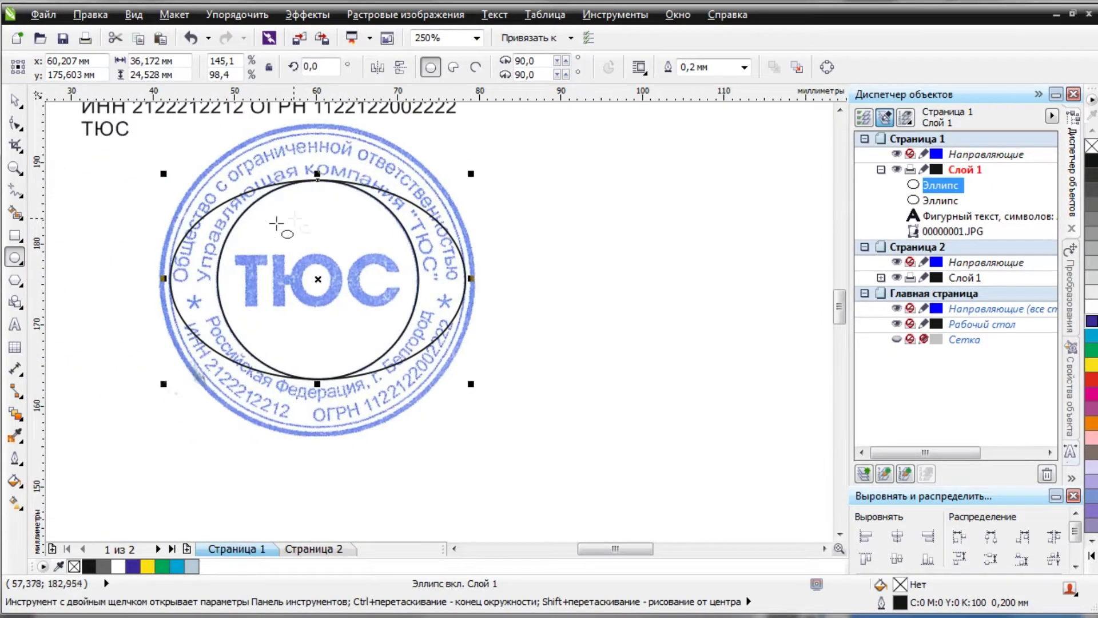
scroll(303, 151, "up", 1)
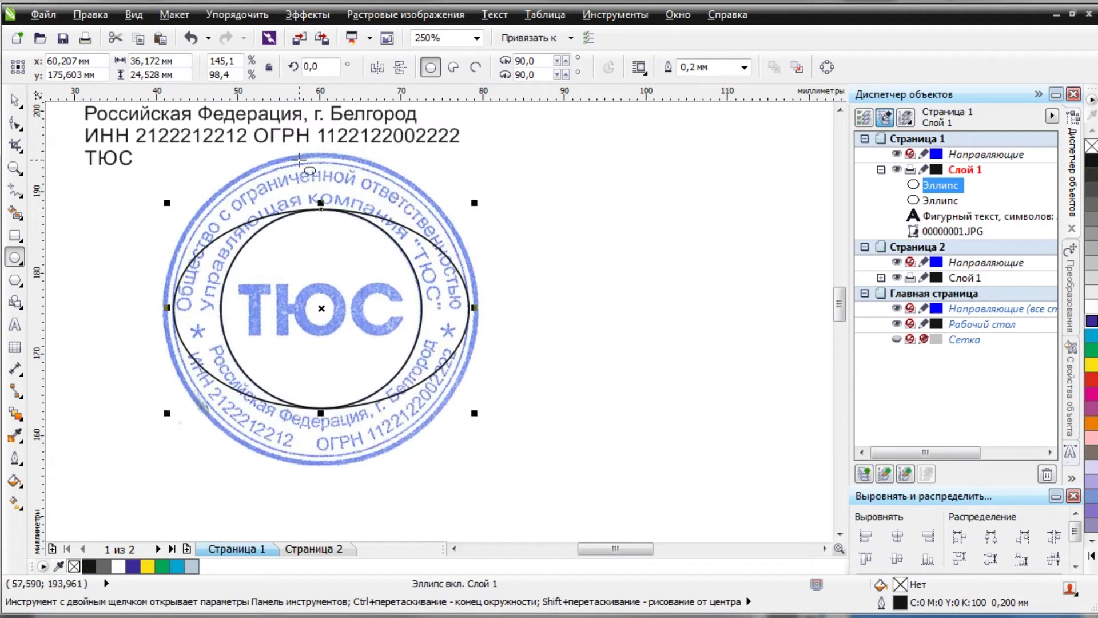
left_click(184, 61)
key("Tab")
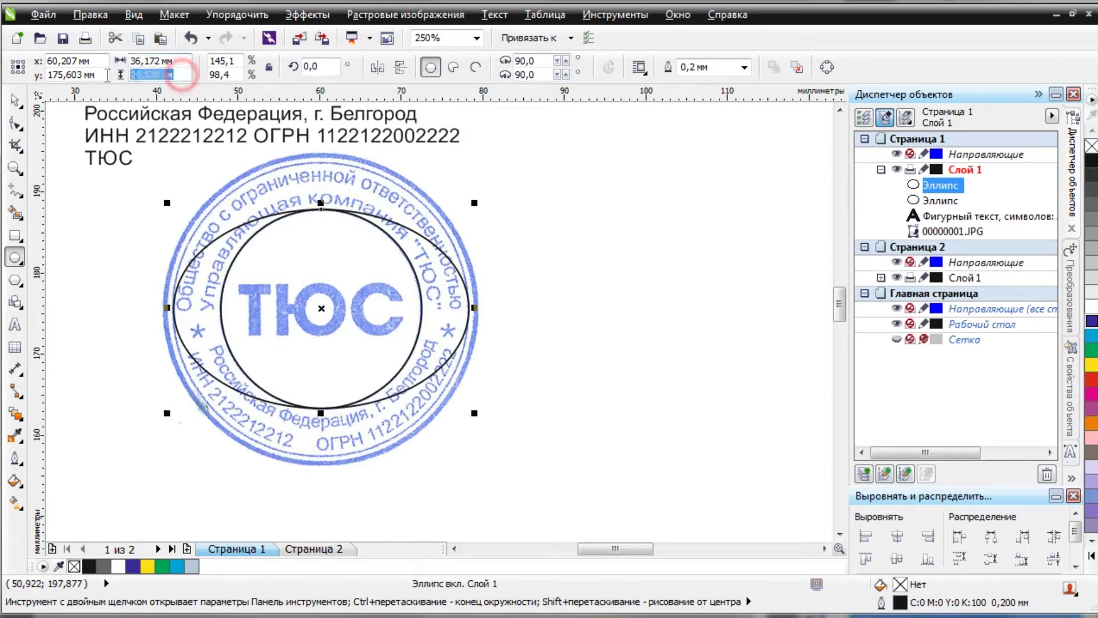
key("ctrl+v")
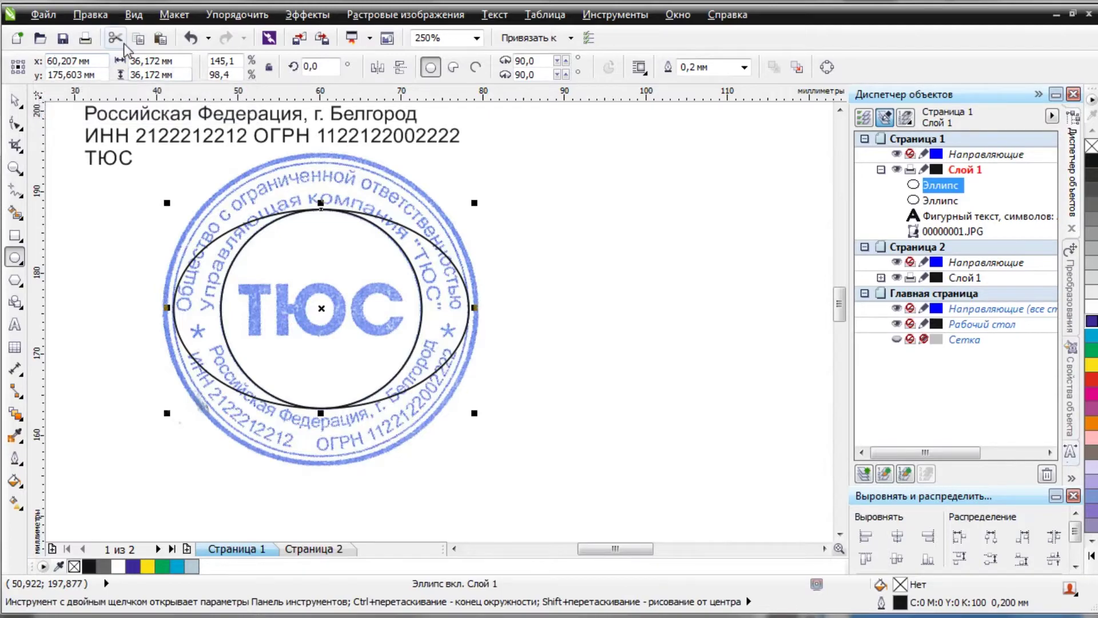
key("Return")
Stretch a copy to the outermost ring and make it a round 38.017 mm circle.
scroll(482, 311, "up", 2)
scroll(482, 311, "up", 8)
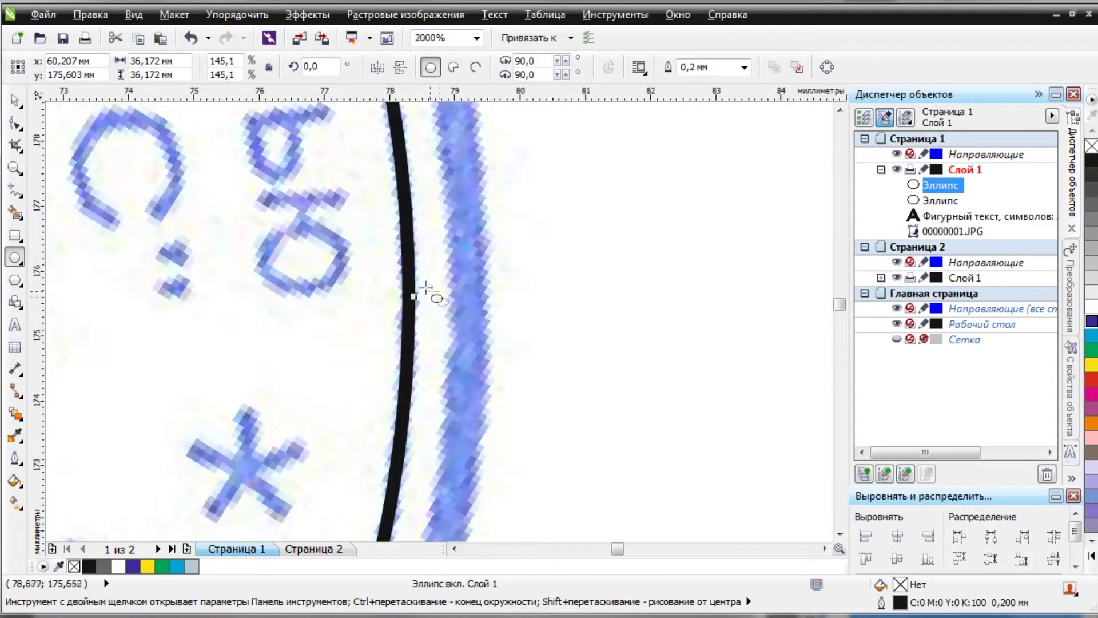
left_click_drag(415, 331, 630, 331)
left_click_drag(630, 331, 630, 321)
scroll(630, 321, "down", 8)
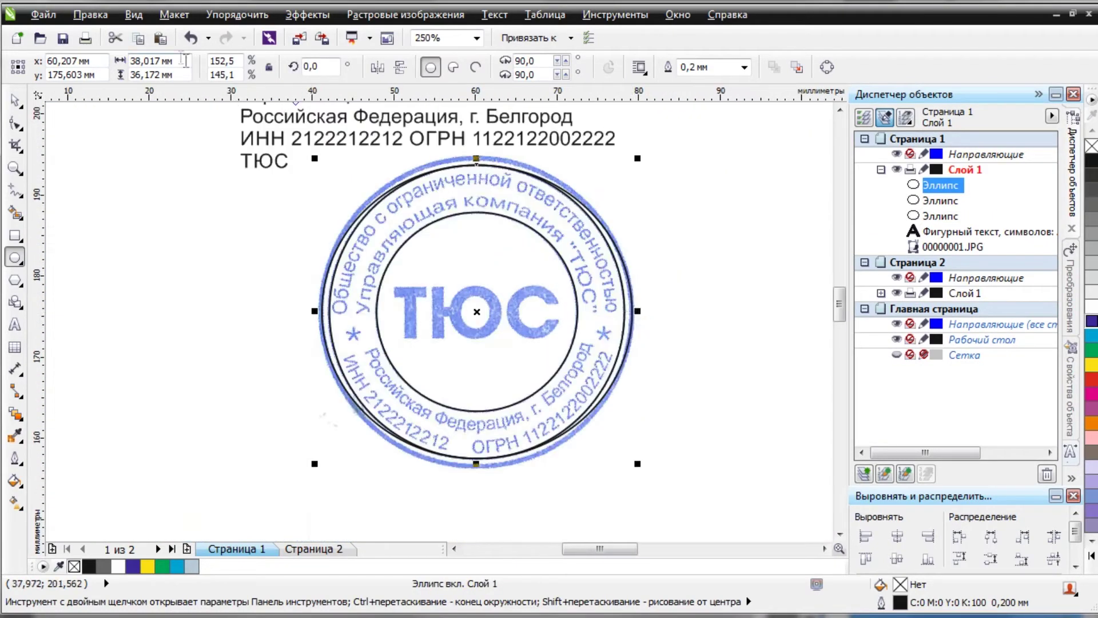
left_click(152, 61)
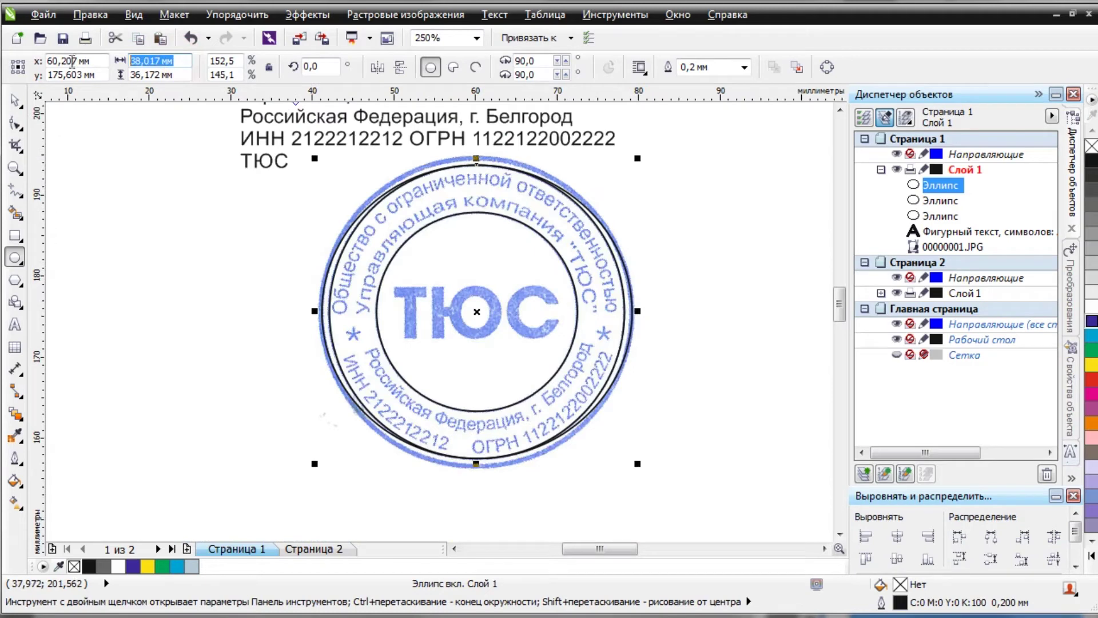
key("ctrl+c")
left_click(190, 75)
key("ctrl+v")
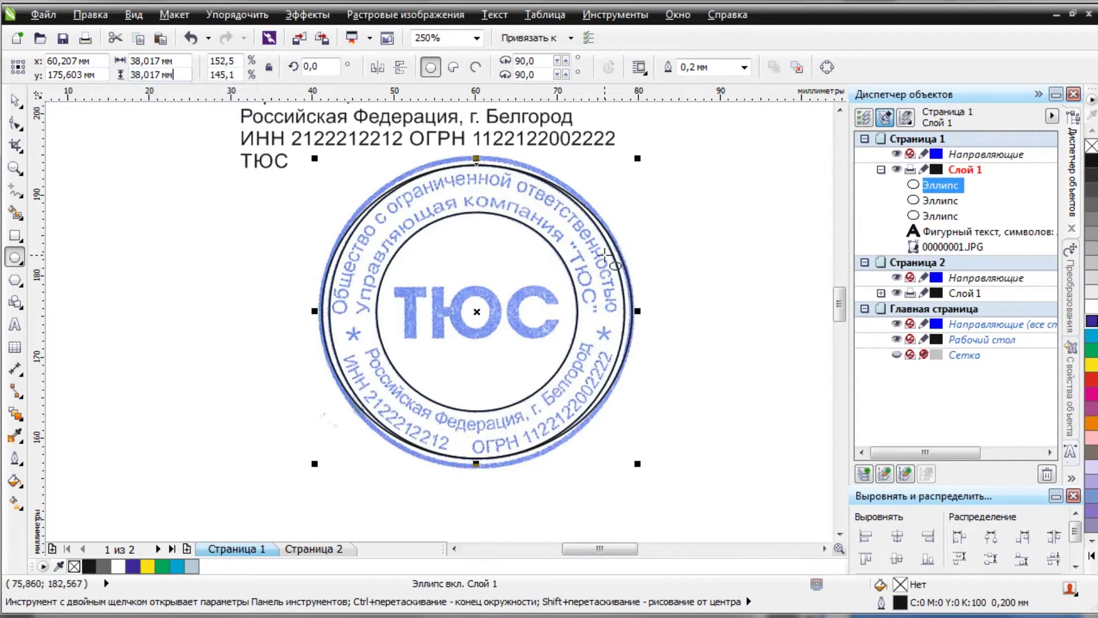
key("Return")
Reselect the inner circle.
key("space")
left_click(581, 316)
scroll(581, 314, "up", 10)
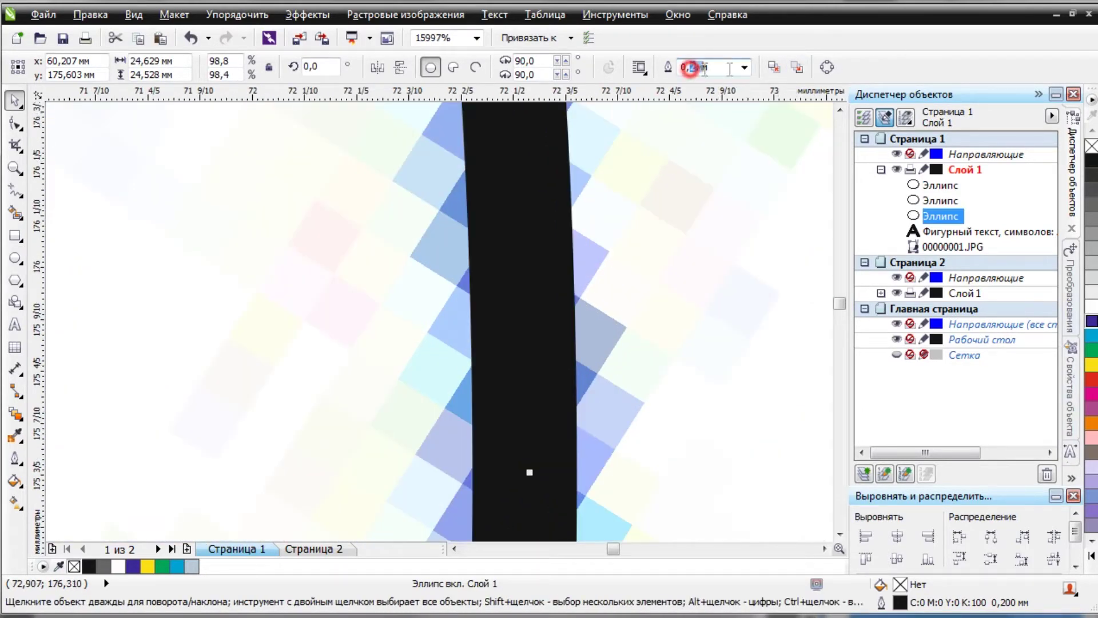
Give the inner and middle traced circles 0,25 mm outlines.
type("0,25")
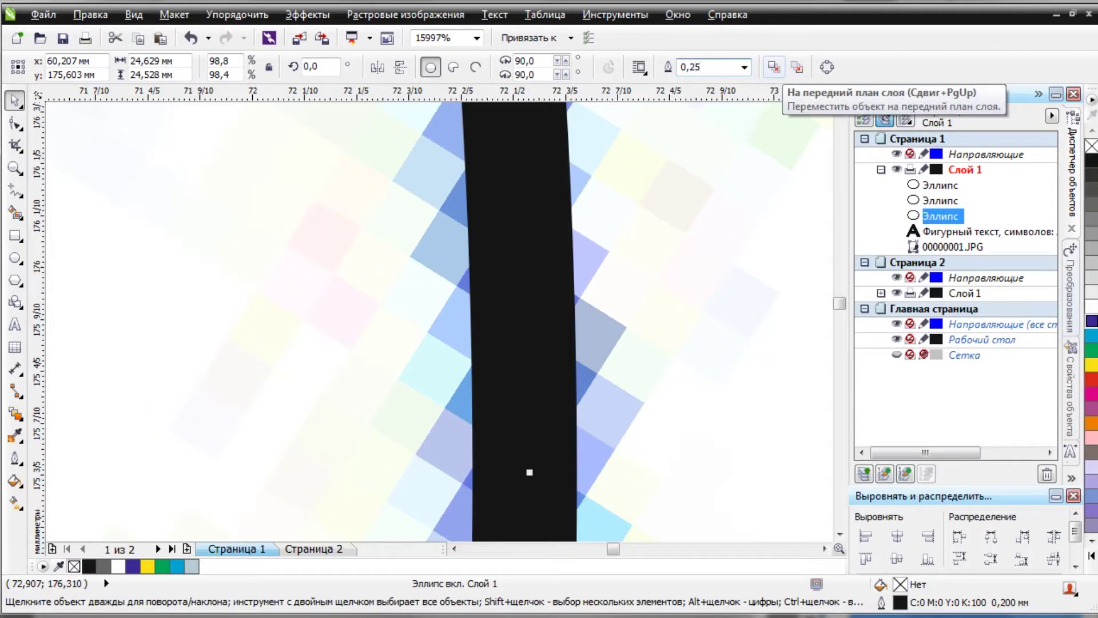
key("Return")
scroll(537, 326, "down", 6)
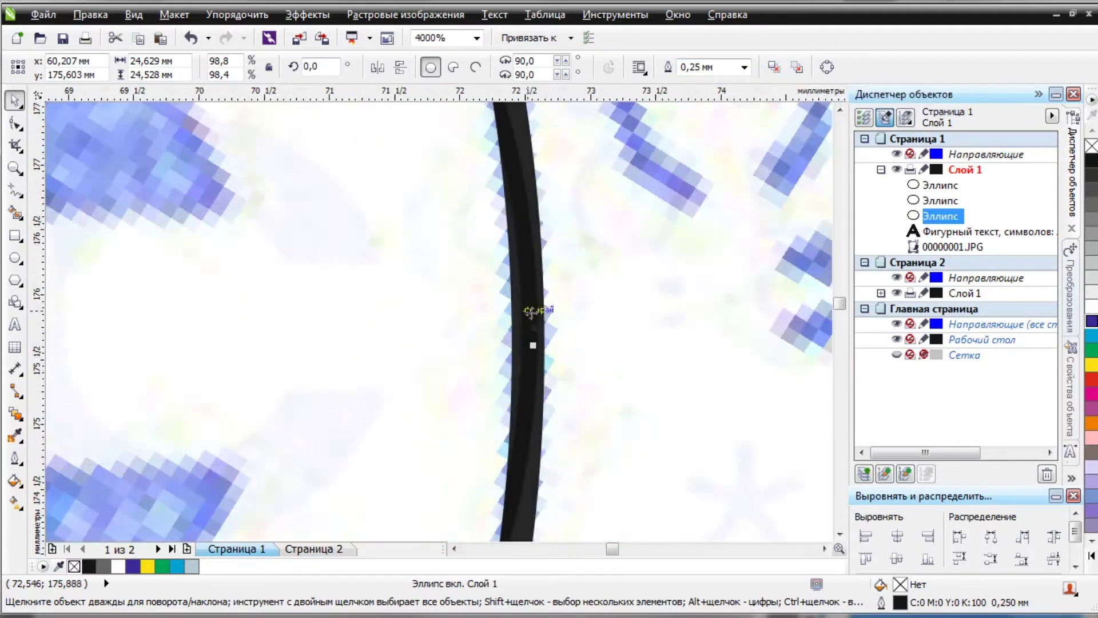
scroll(540, 335, "down", 2)
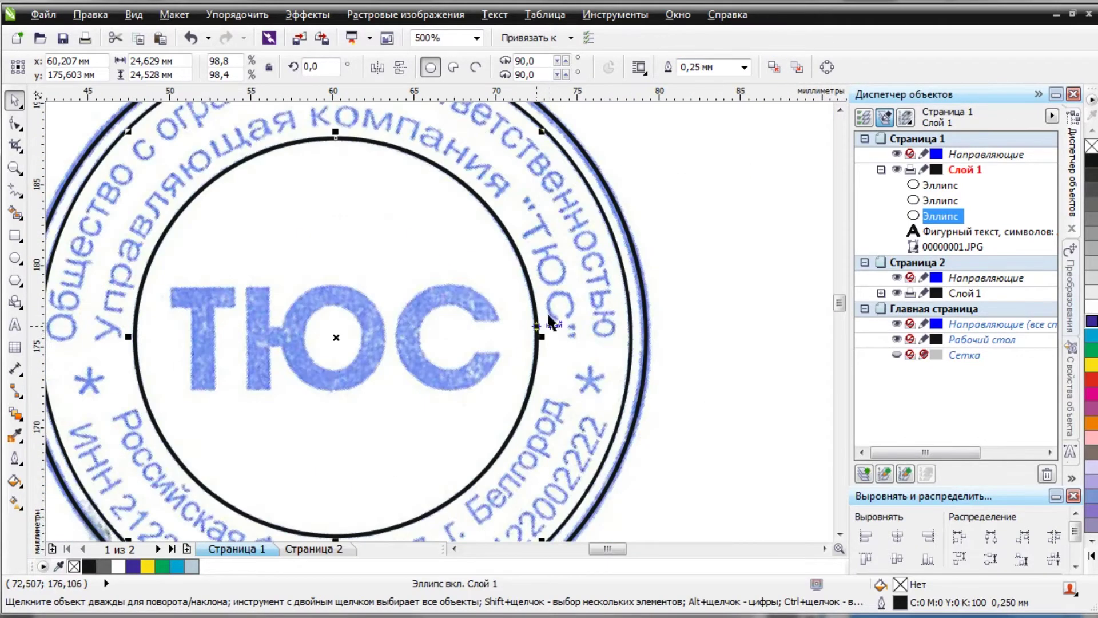
scroll(627, 321, "up", 6)
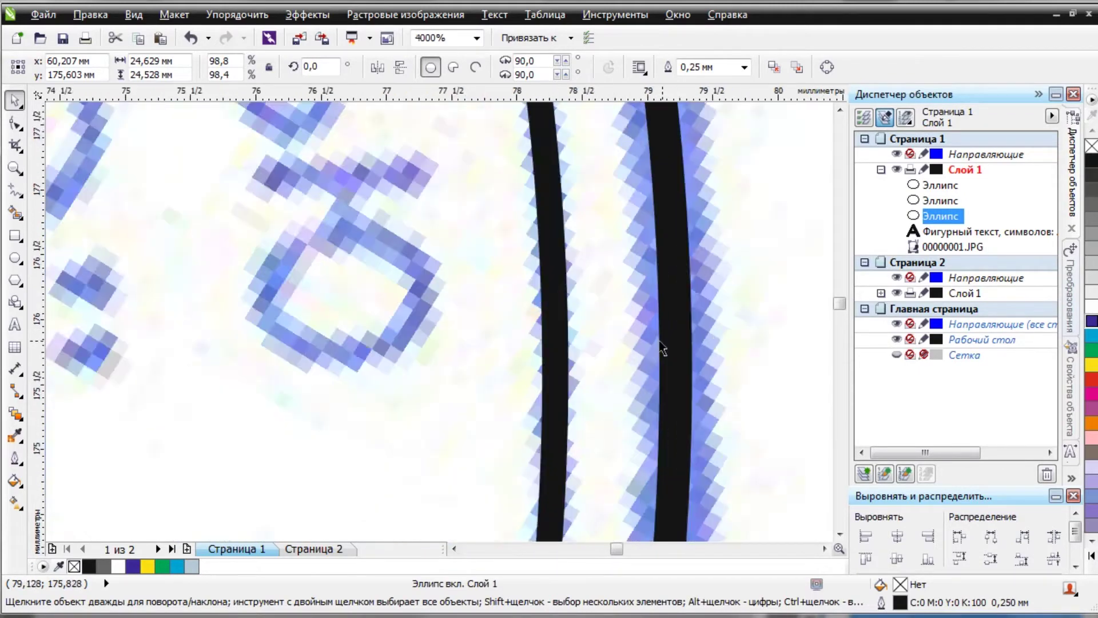
left_click(452, 358)
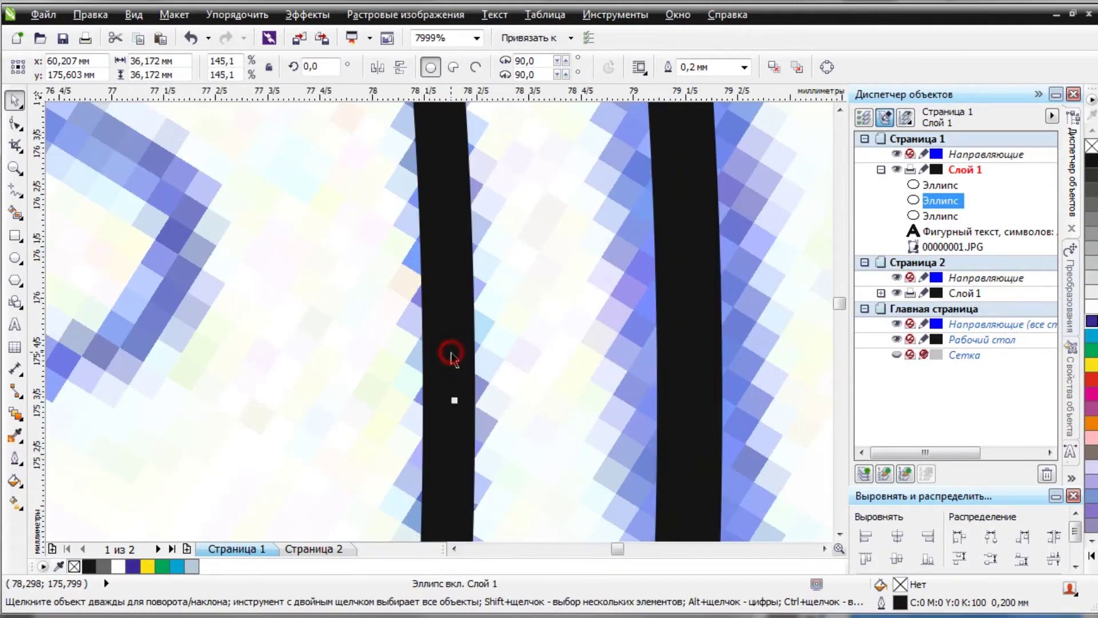
double_click(693, 68)
type("0,25")
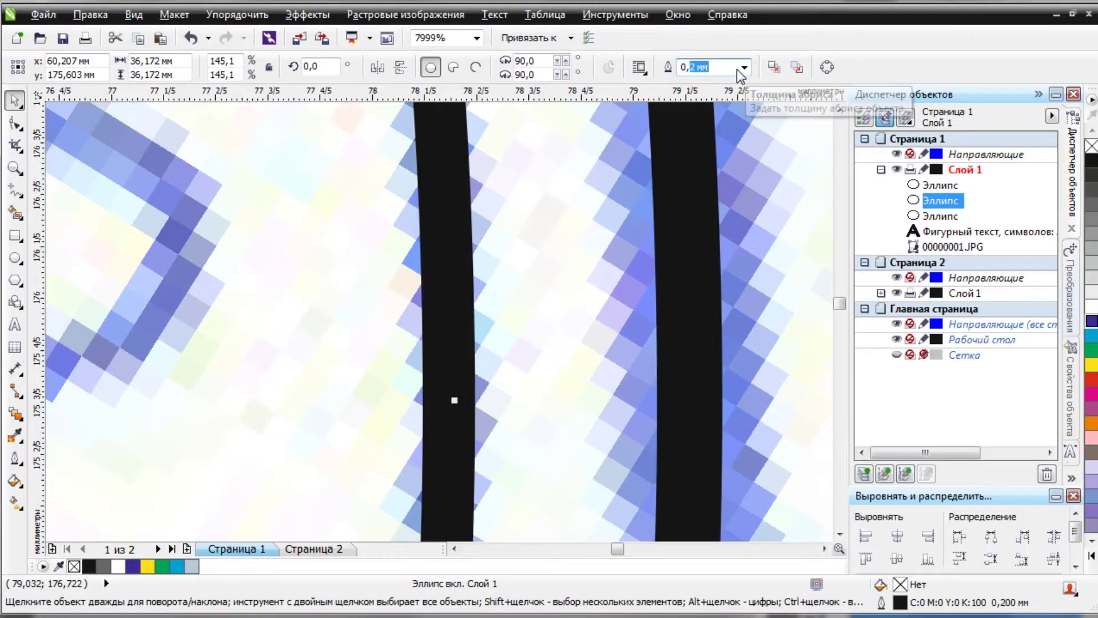
key("Return")
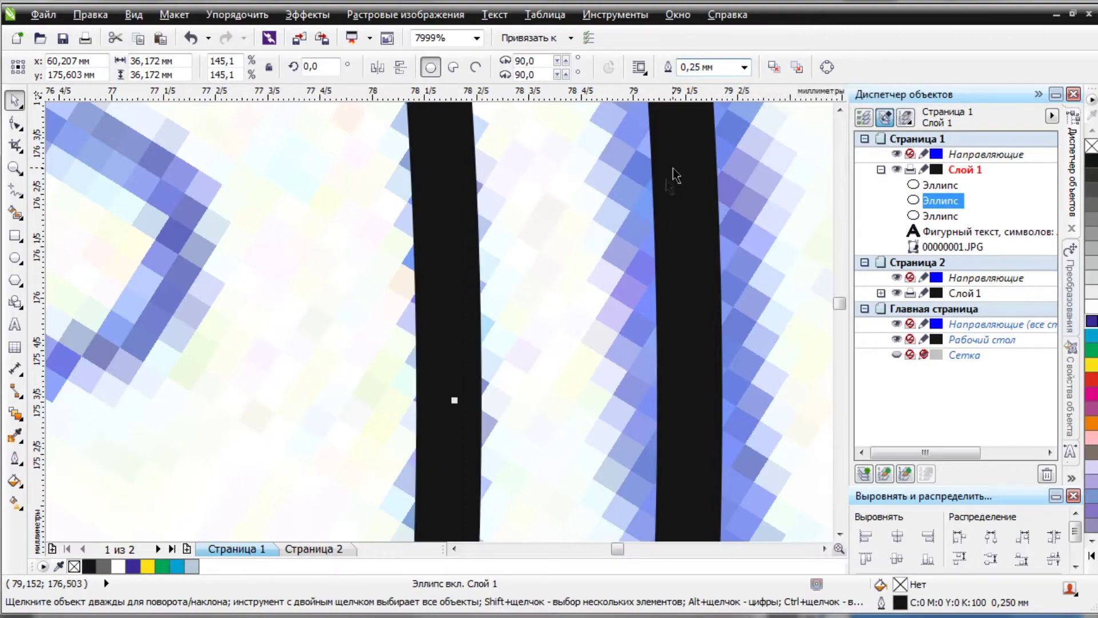
scroll(630, 260, "down", 2)
scroll(630, 261, "down", 4)
scroll(514, 301, "up", 6)
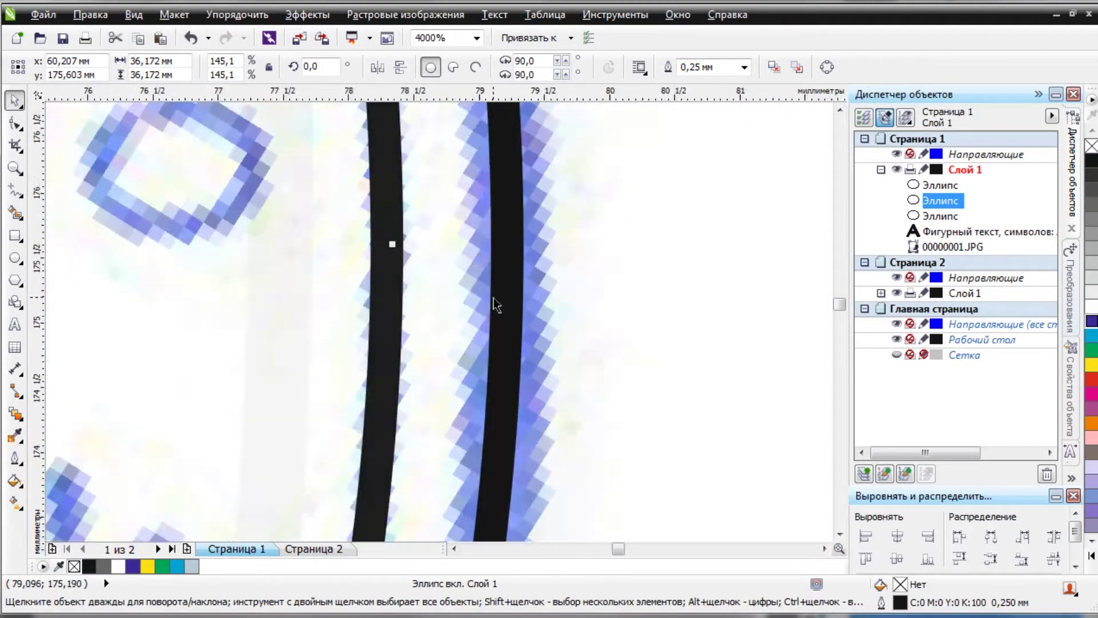
Set the outermost 38,017 mm circle's outline to 0,5 mm to match the bold ring.
left_click(526, 301)
left_click_drag(690, 69, 765, 70)
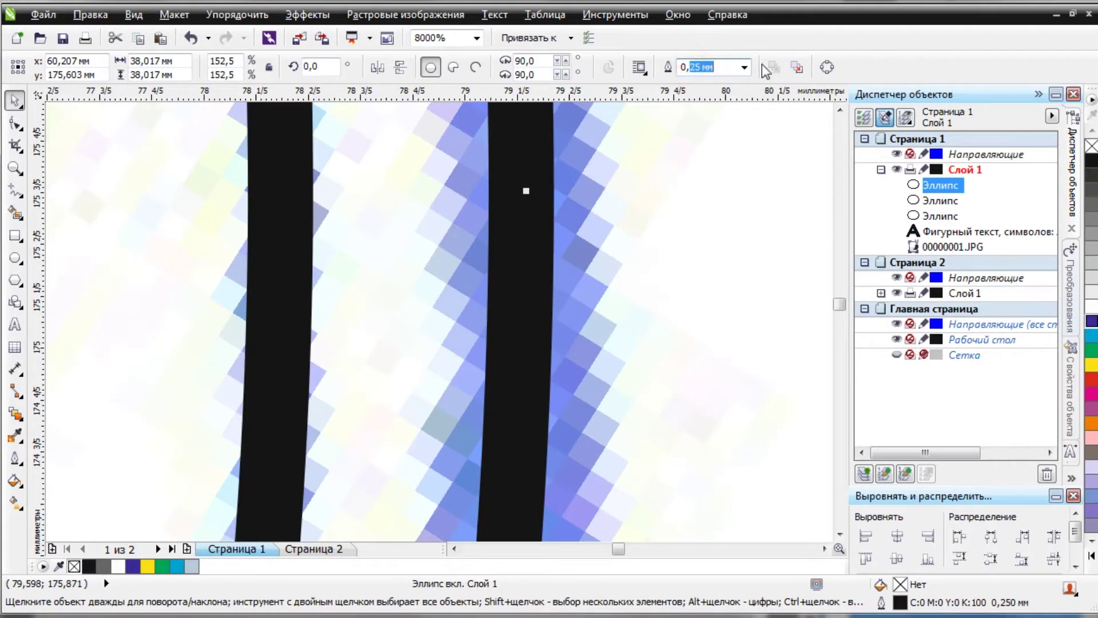
key("Return")
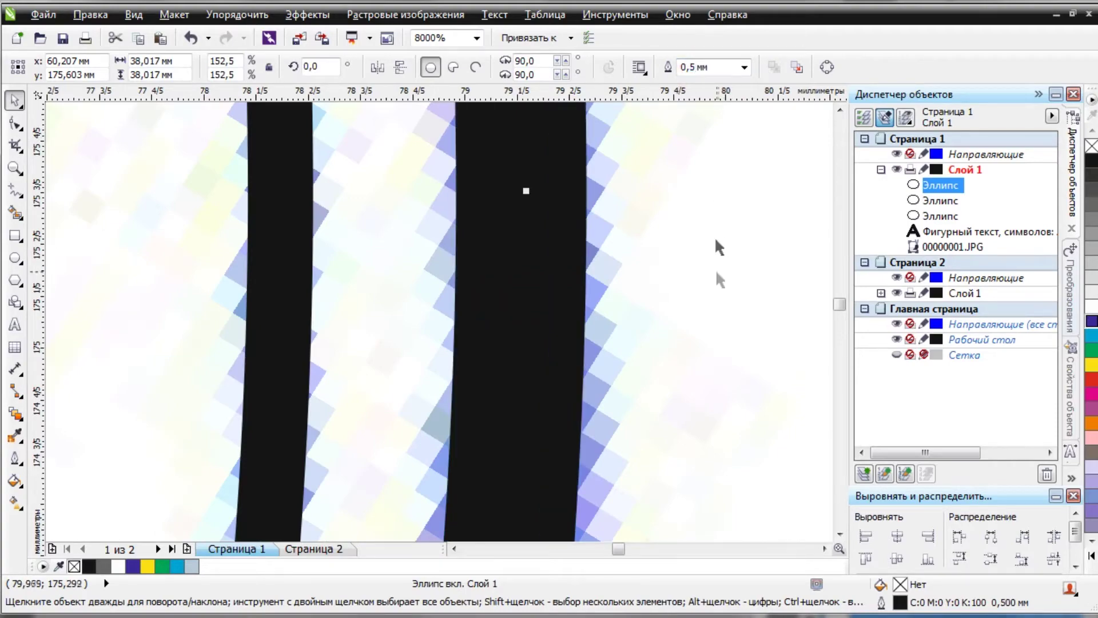
scroll(694, 221, "down", 4)
scroll(175, 406, "up", 1)
scroll(119, 412, "up", 2)
scroll(95, 454, "down", 2)
scroll(191, 387, "up", 3)
scroll(330, 366, "down", 4)
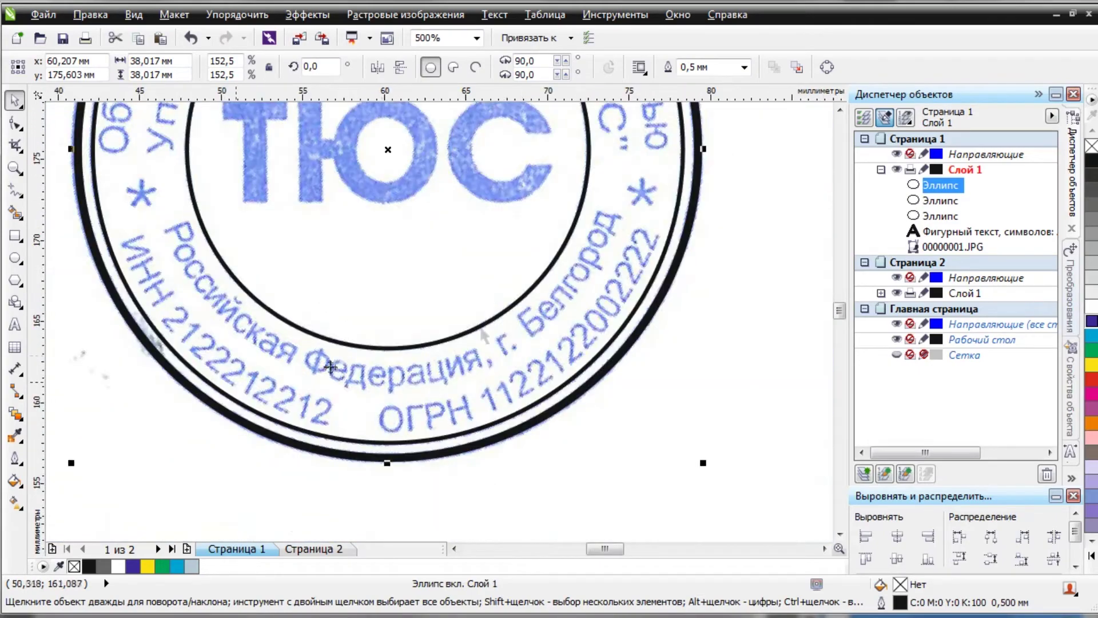
scroll(330, 366, "down", 2)
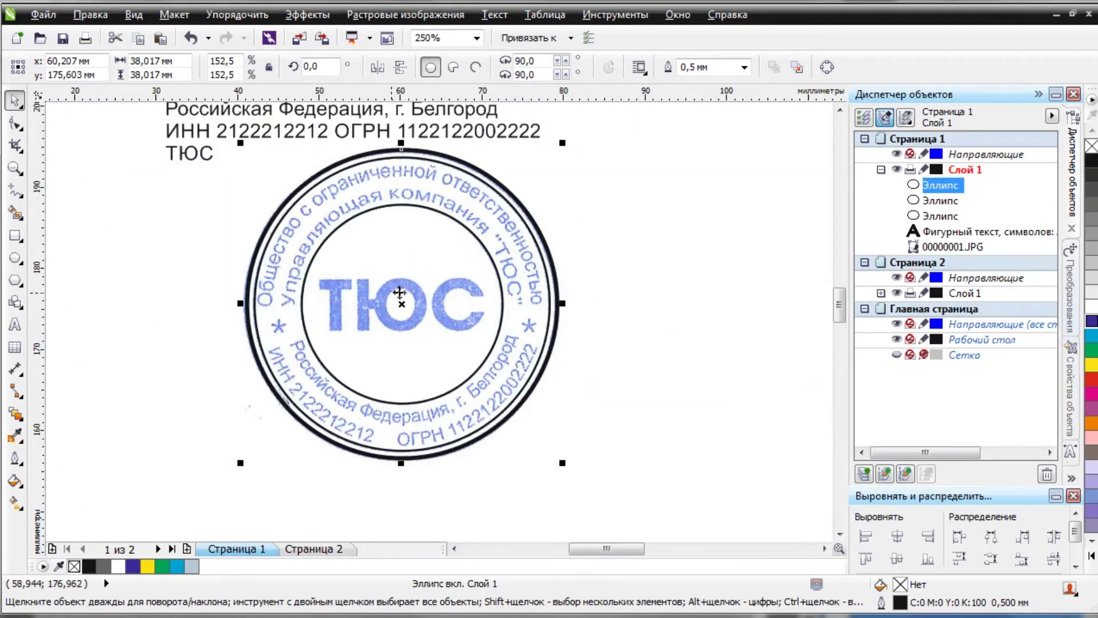
Pan the view up until the full header text is visible.
left_click_drag(393, 245, 379, 242)
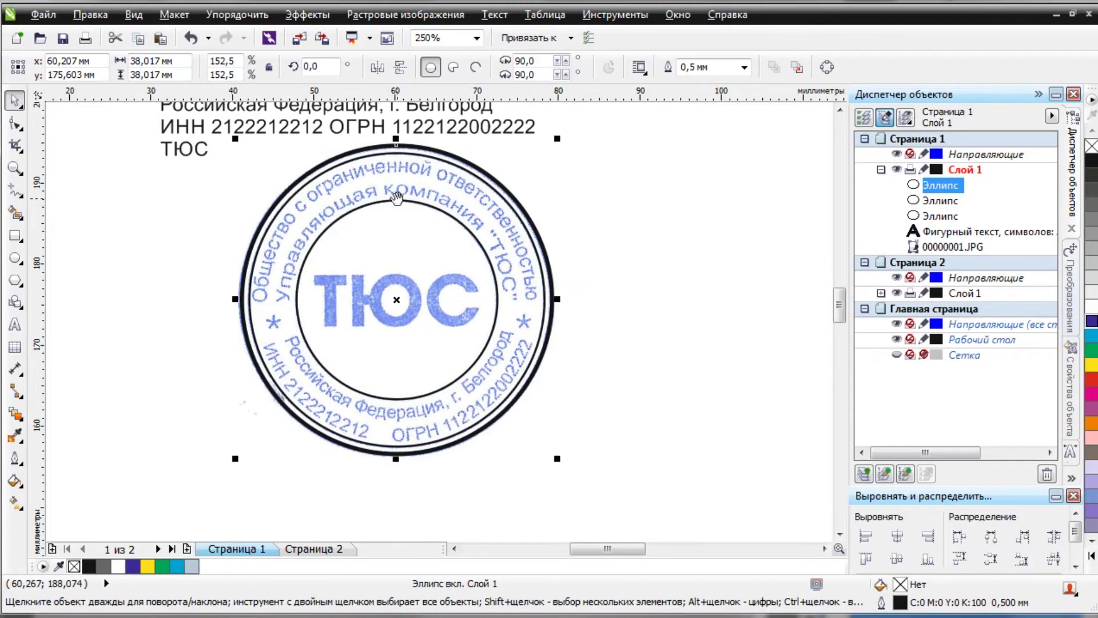
left_click_drag(396, 196, 395, 209)
left_click_drag(386, 171, 393, 248)
Break the header into separate lines (Ctrl+K) and fit 'Общество с ограниченной ответственностью' along the outer ring.
left_click(350, 200)
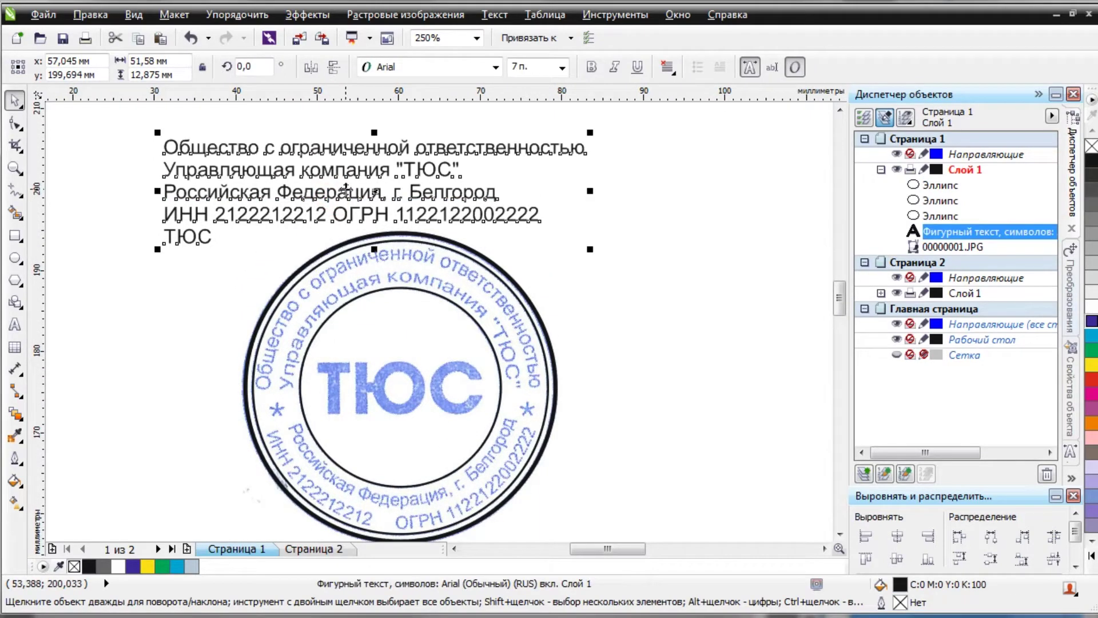
key("ctrl+k")
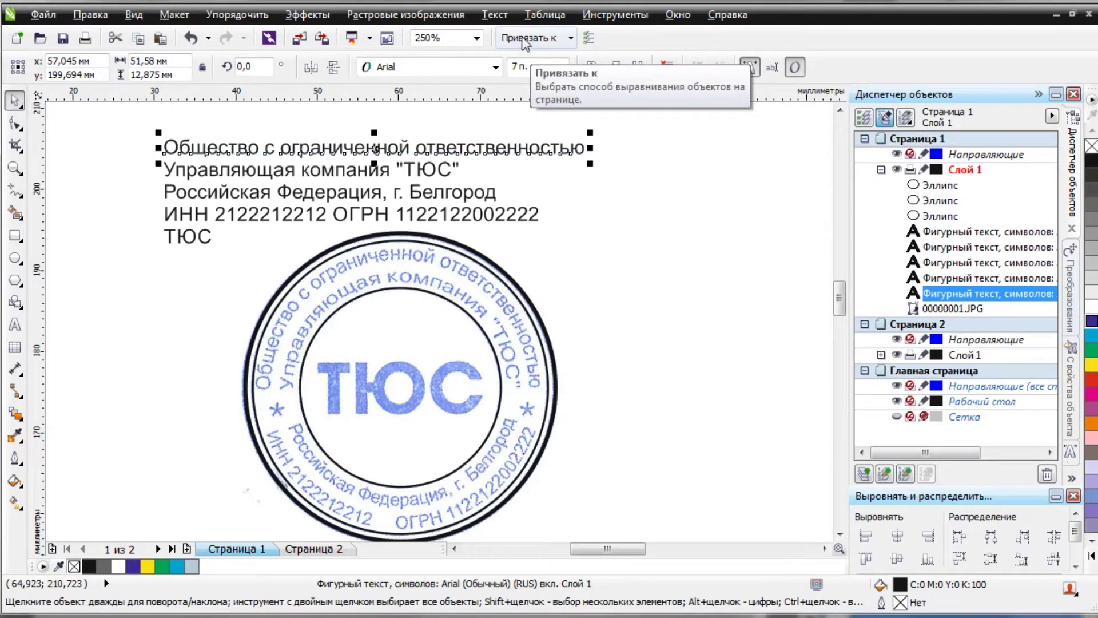
left_click(494, 15)
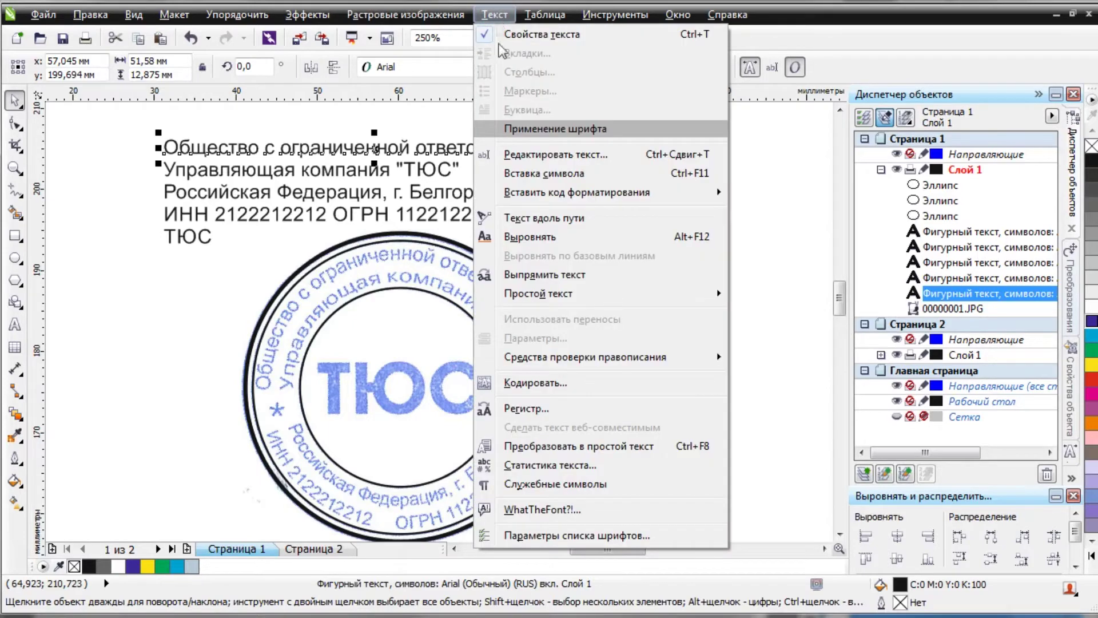
left_click(543, 226)
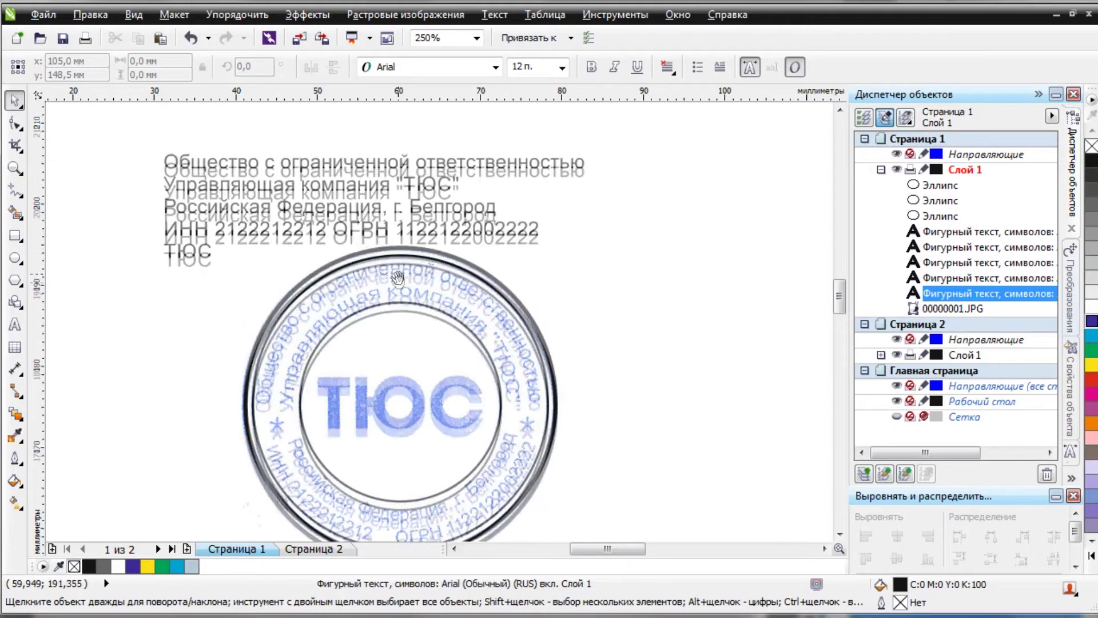
scroll(398, 279, "up", 3)
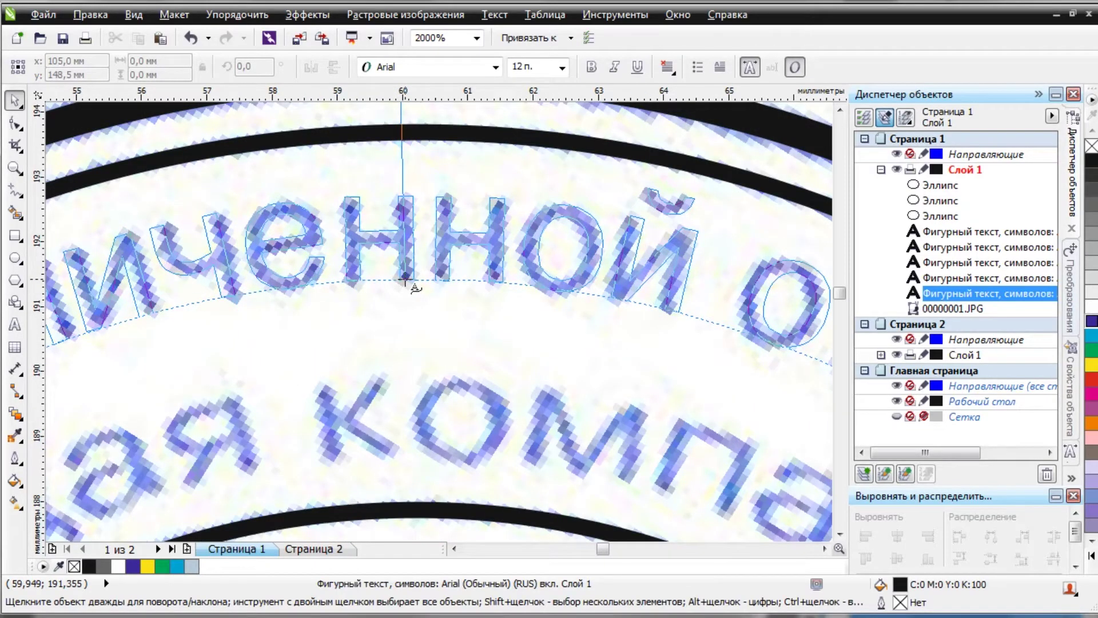
left_click(403, 280)
scroll(404, 280, "down", 2)
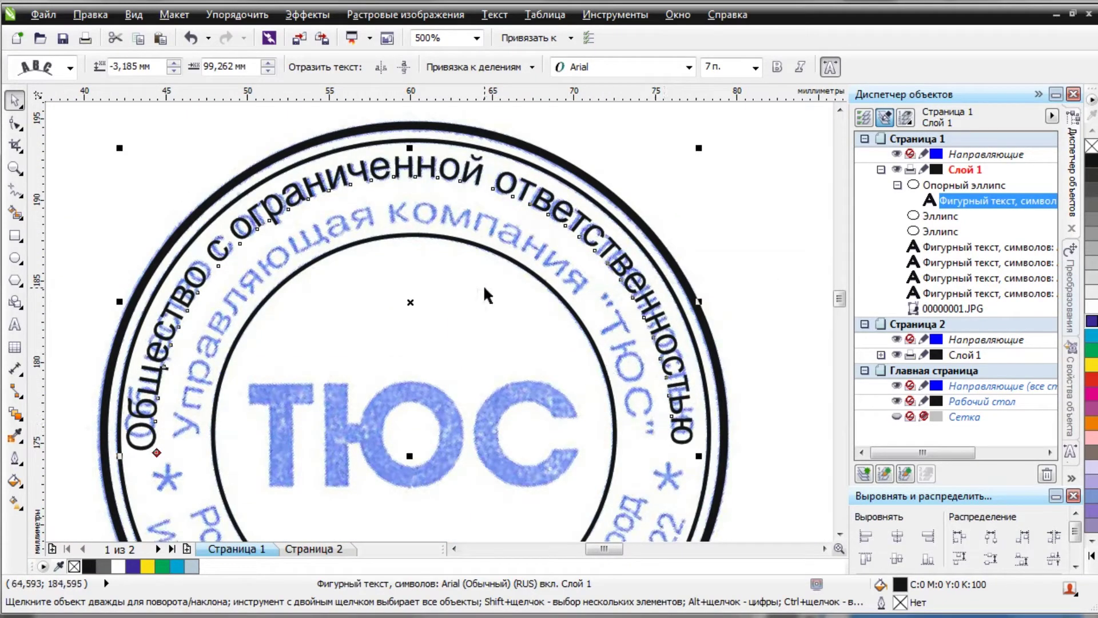
Tighten the curved top line's letter spacing with the Shape tool, then save the drawing.
left_click(15, 144)
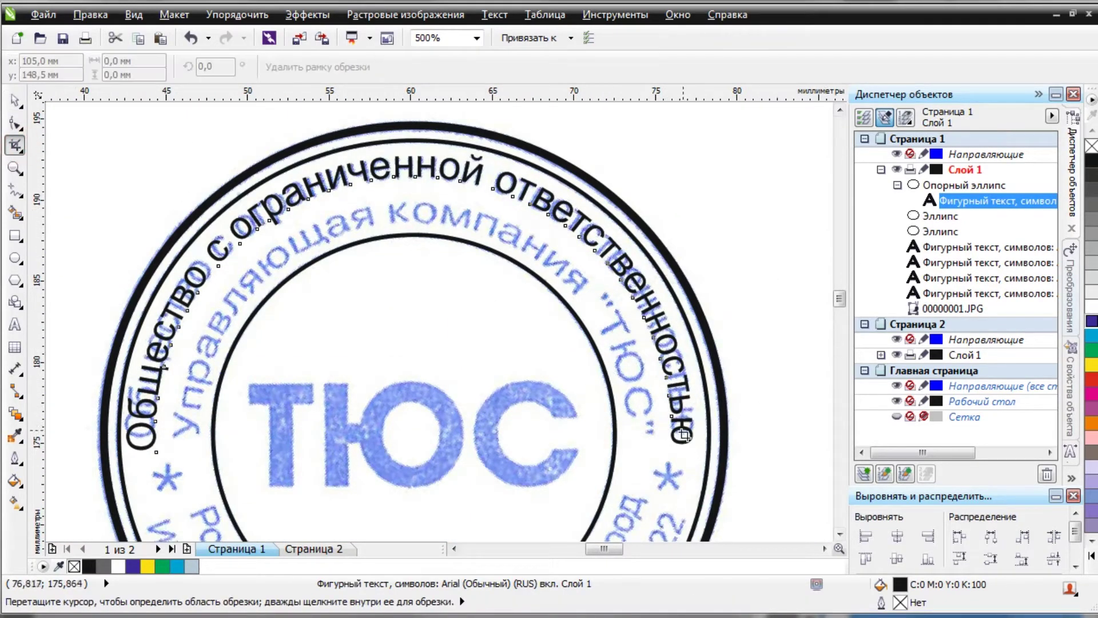
key("F10")
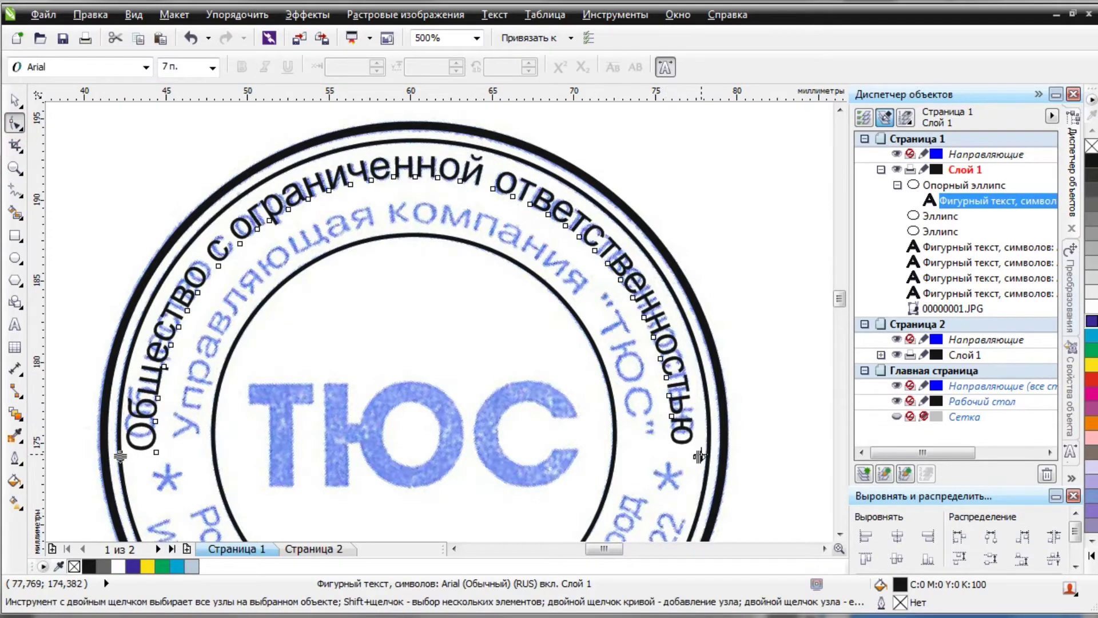
scroll(704, 457, "up", 1)
scroll(703, 457, "up", 1)
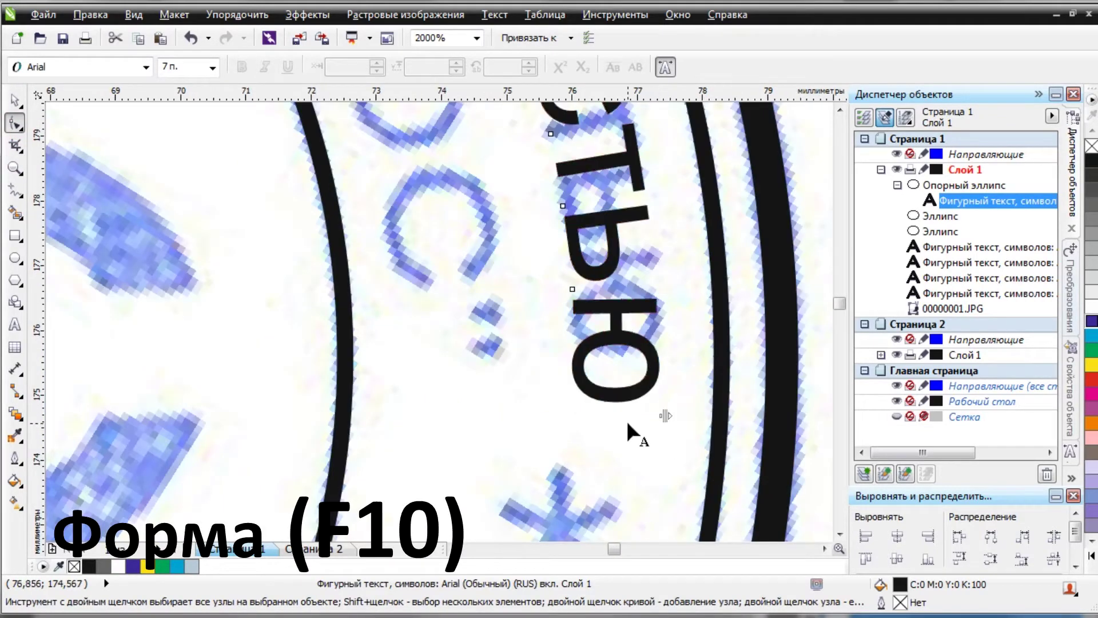
left_click_drag(664, 416, 665, 376)
scroll(607, 394, "down", 4)
scroll(403, 241, "up", 3)
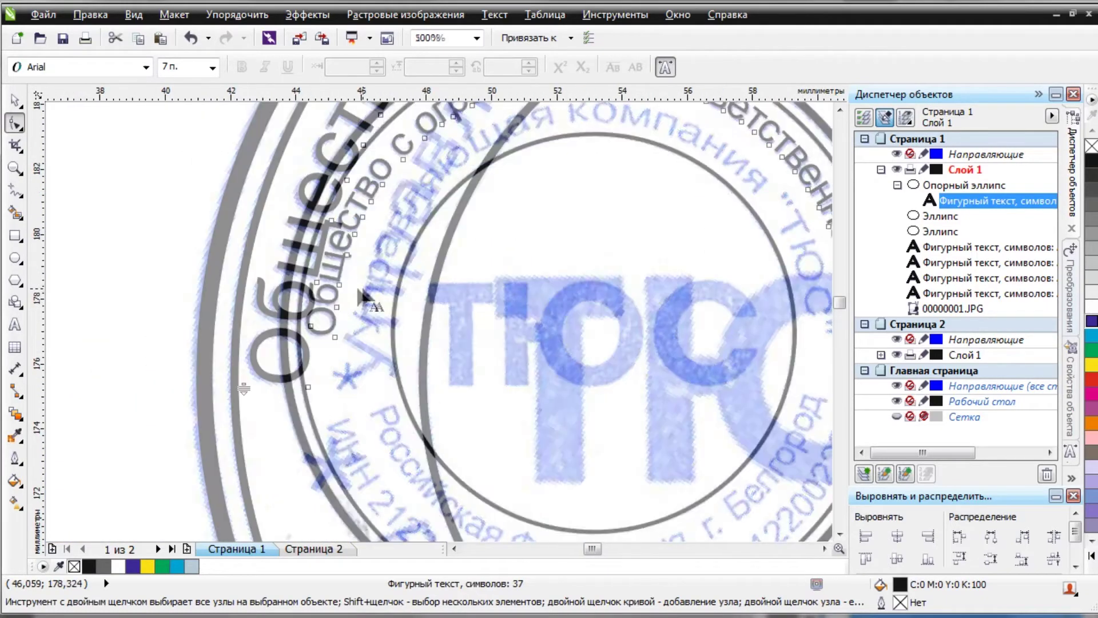
scroll(402, 240, "down", 3)
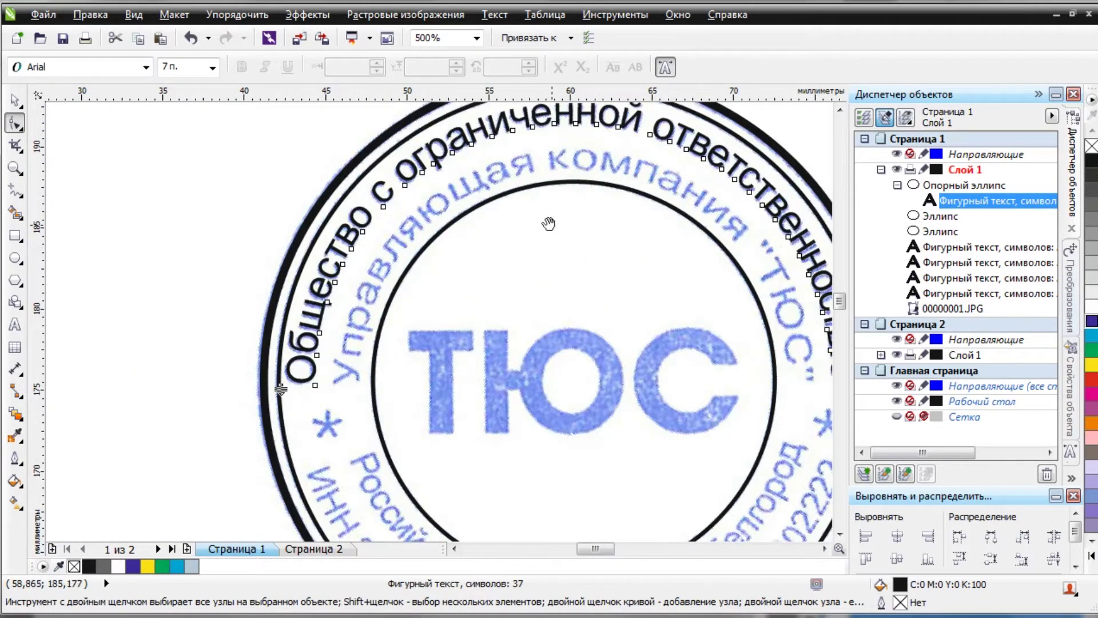
scroll(389, 294, "down", 3)
scroll(397, 285, "up", 1)
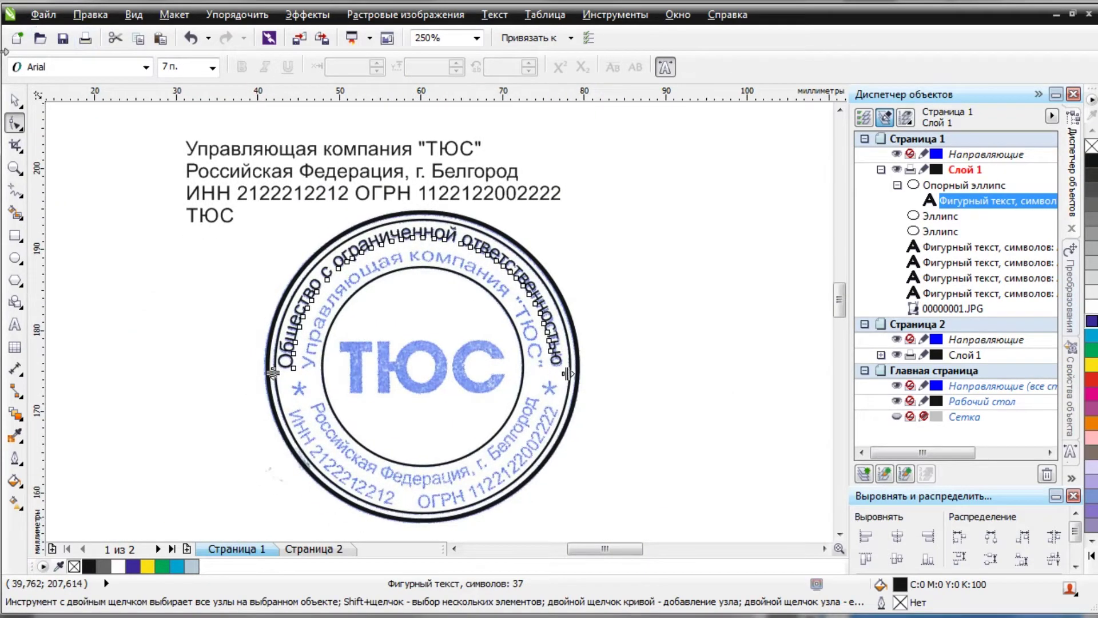
left_click(62, 41)
key("space")
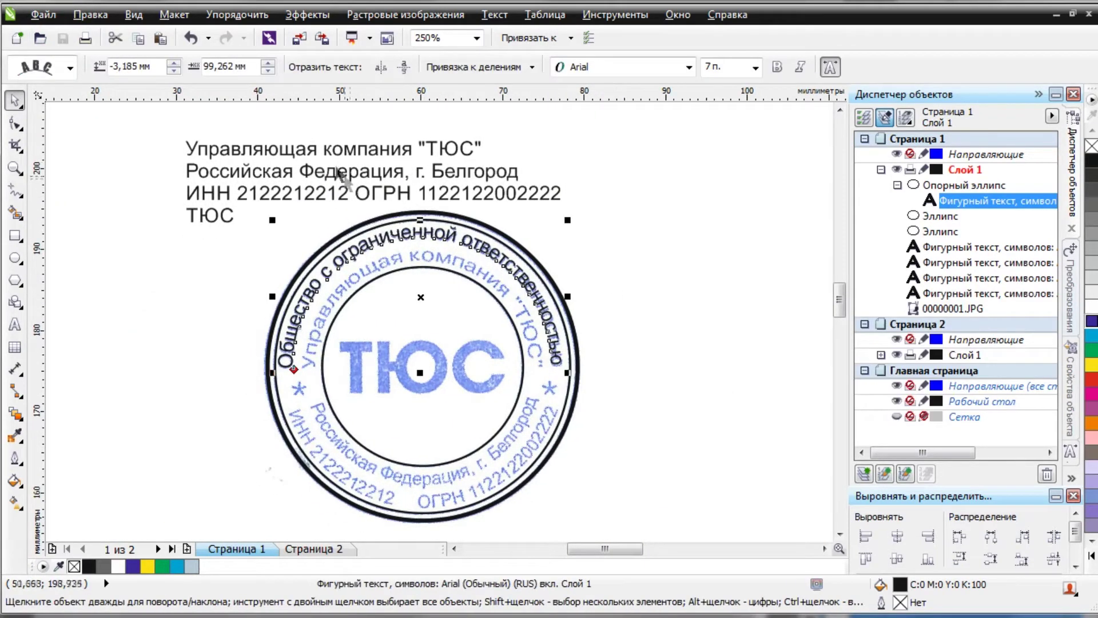
Fit 'Управляющая компания "ТЮС"' along the ring just under the first curved line.
left_click(310, 154)
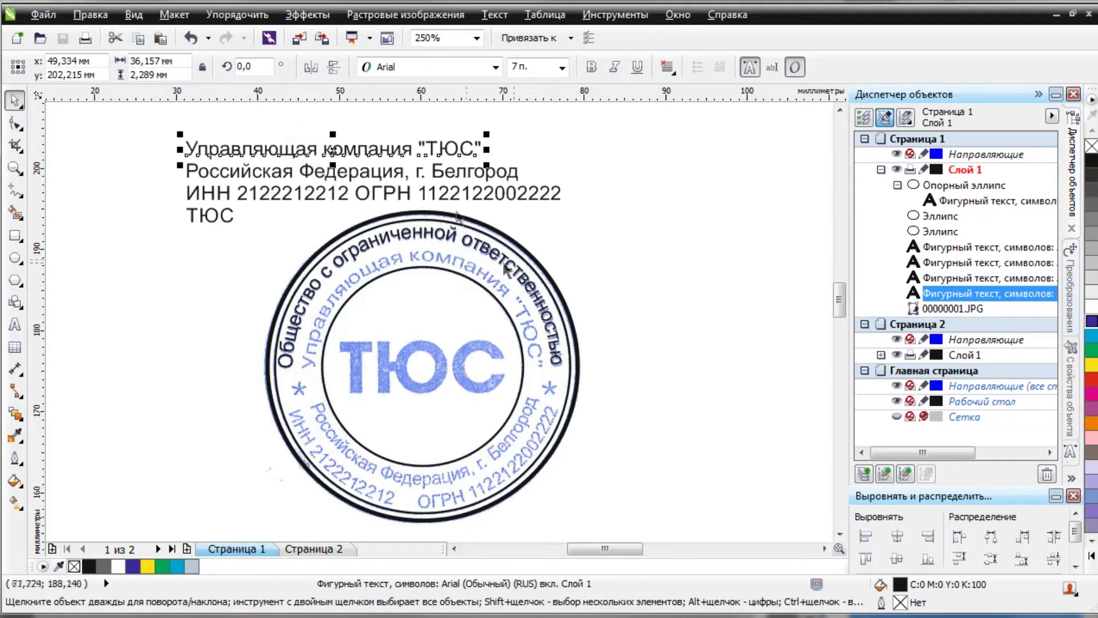
left_click(494, 15)
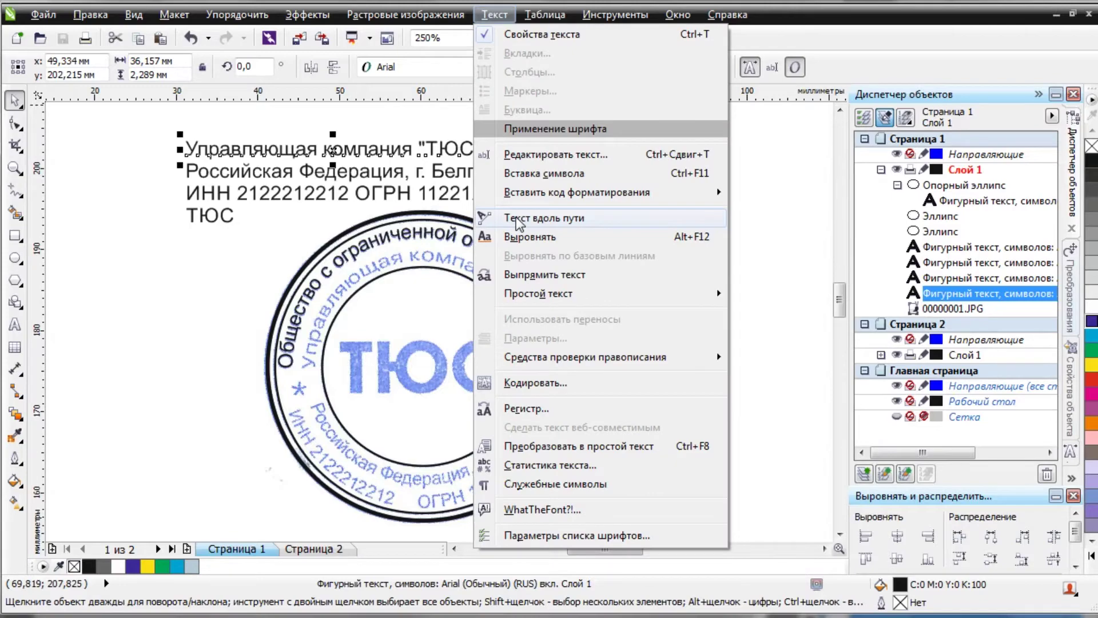
left_click(516, 219)
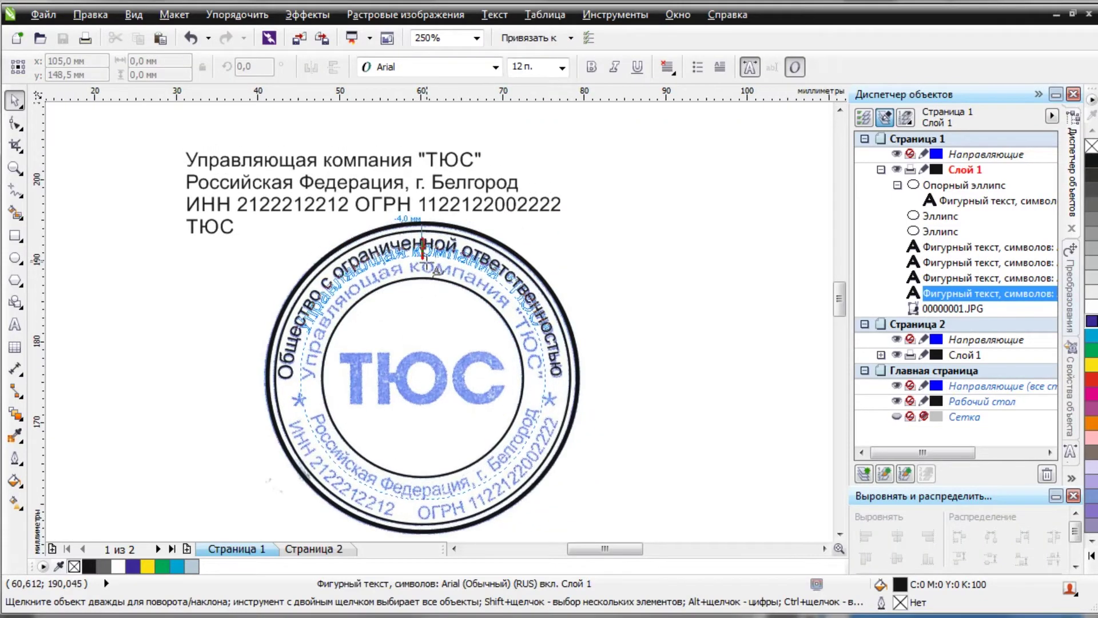
scroll(437, 272, "up", 3)
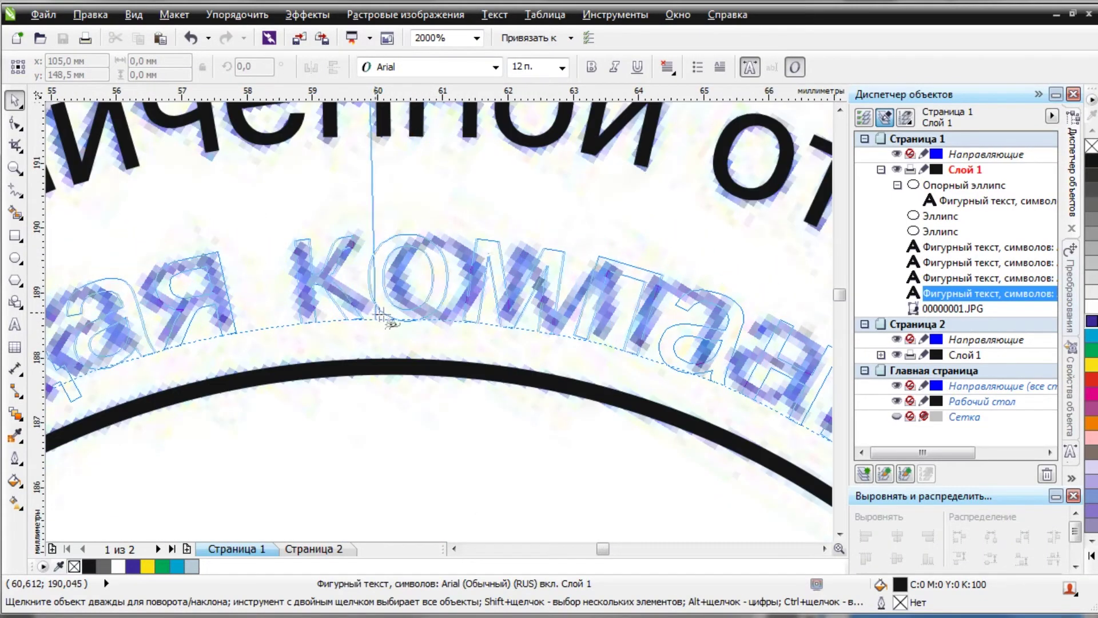
left_click(390, 313)
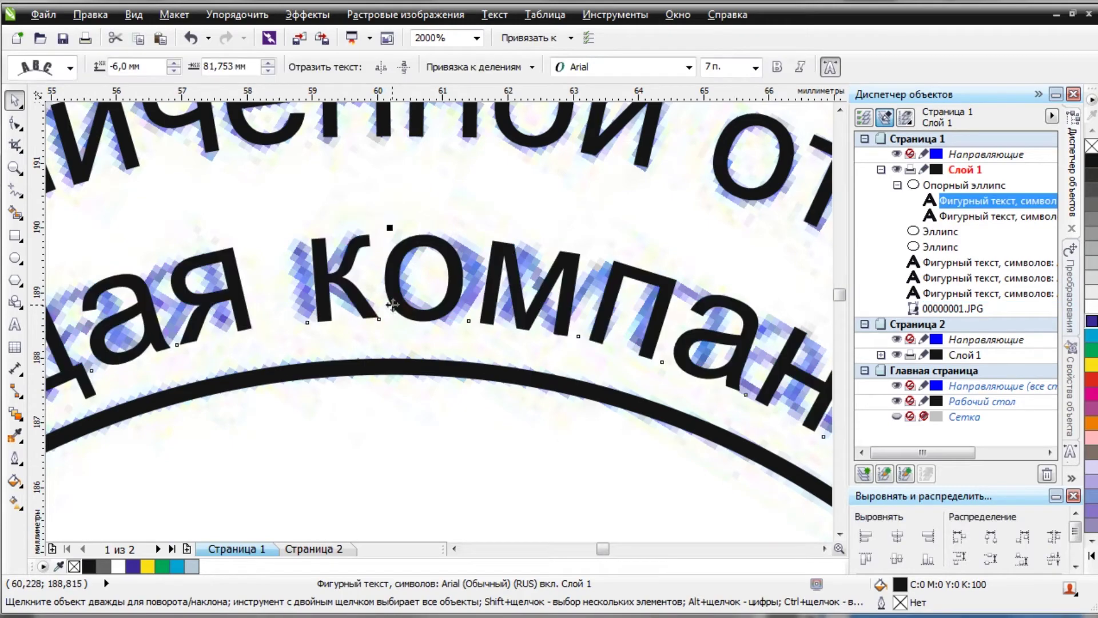
scroll(390, 314, "down", 3)
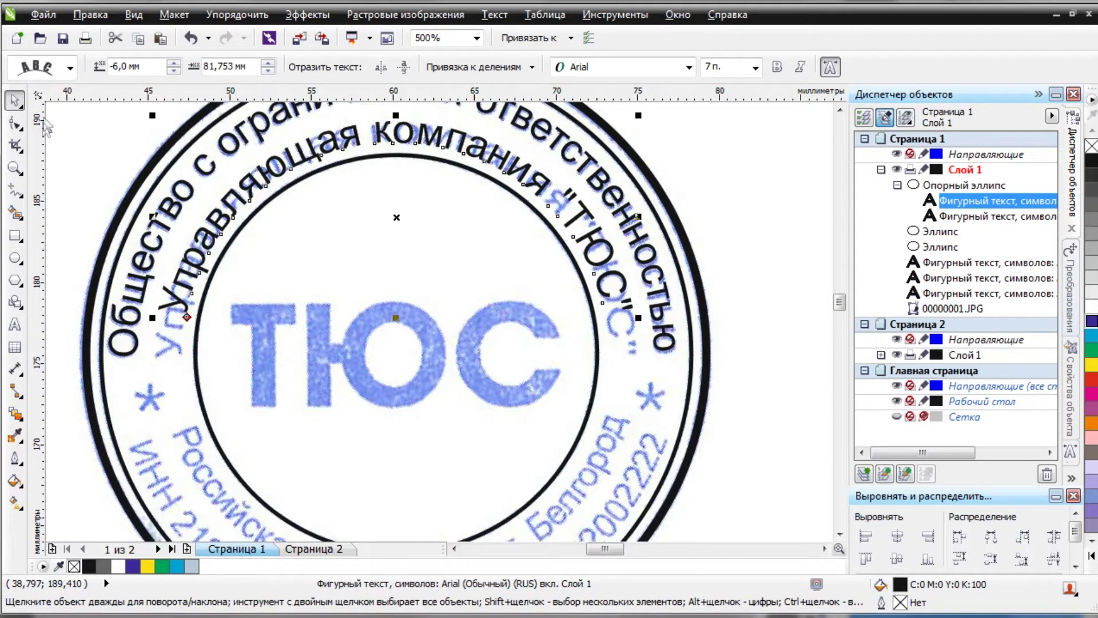
Stretch the curved 'Управляющая компания "ТЮС"' text to about 114% width.
left_click(16, 101)
scroll(529, 183, "up", 2)
left_click_drag(601, 327, 671, 331)
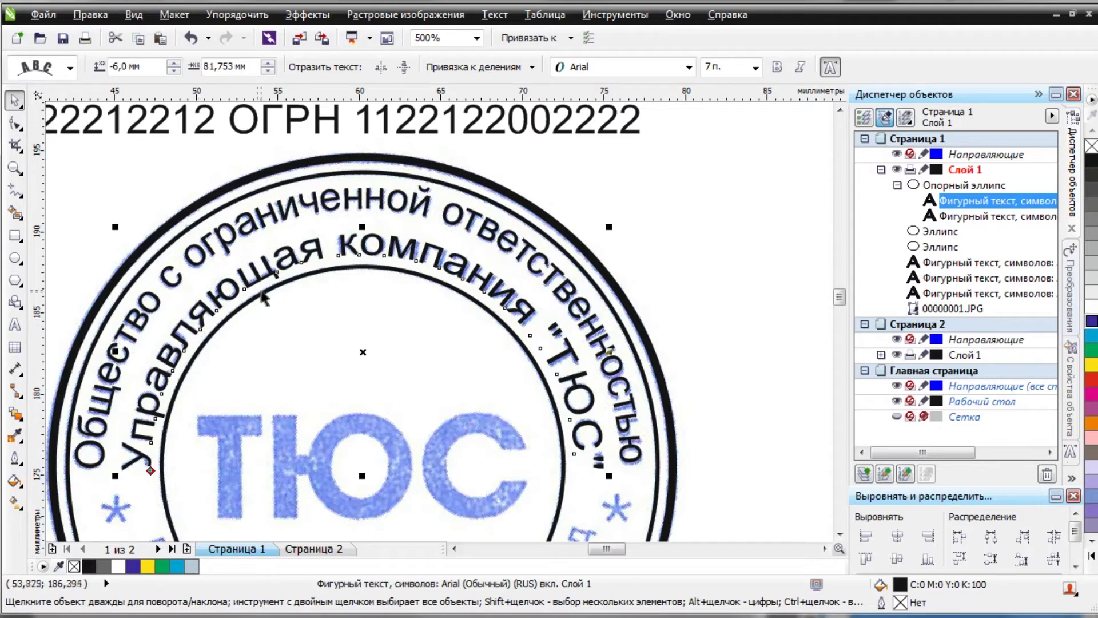
scroll(298, 206, "up", 5)
scroll(298, 206, "down", 3)
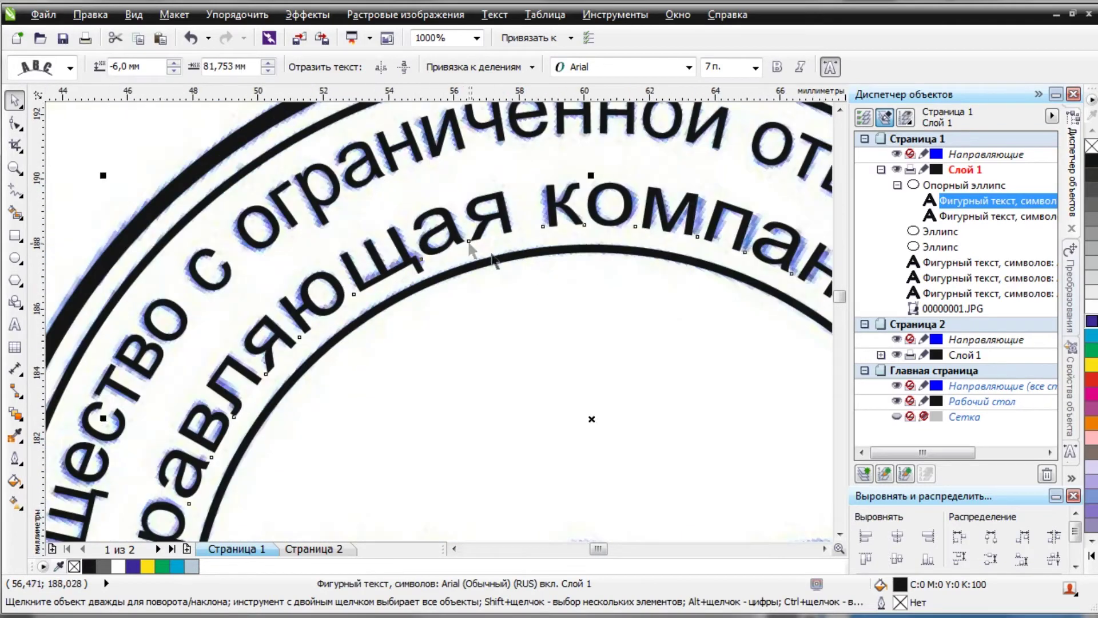
scroll(522, 217, "down", 2)
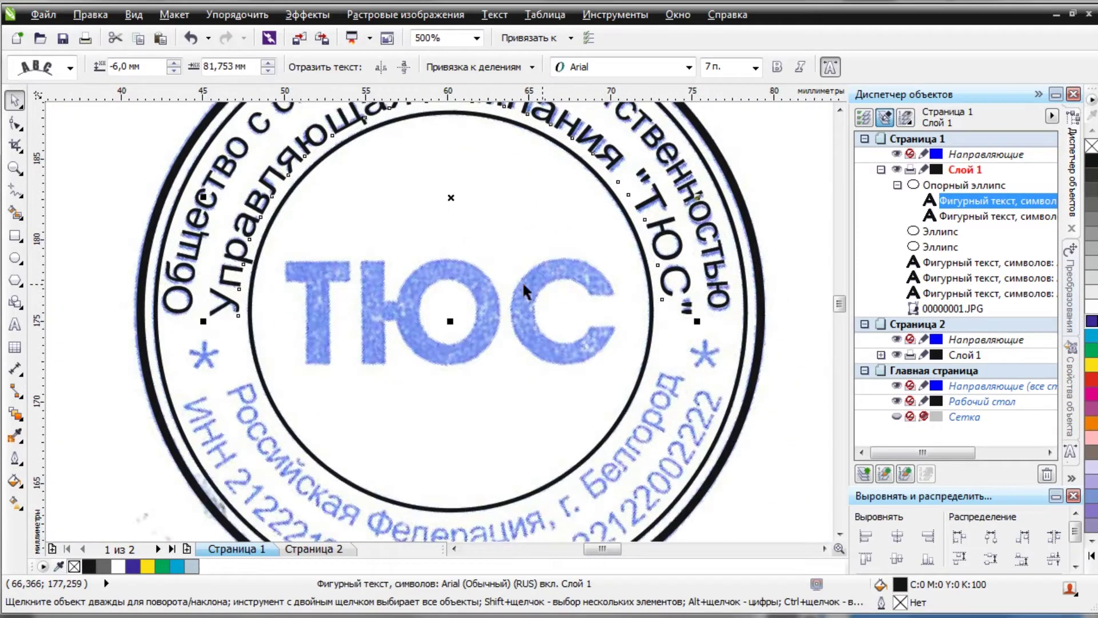
scroll(473, 266, "right", 1)
scroll(372, 341, "up", 2)
scroll(400, 321, "left", 1)
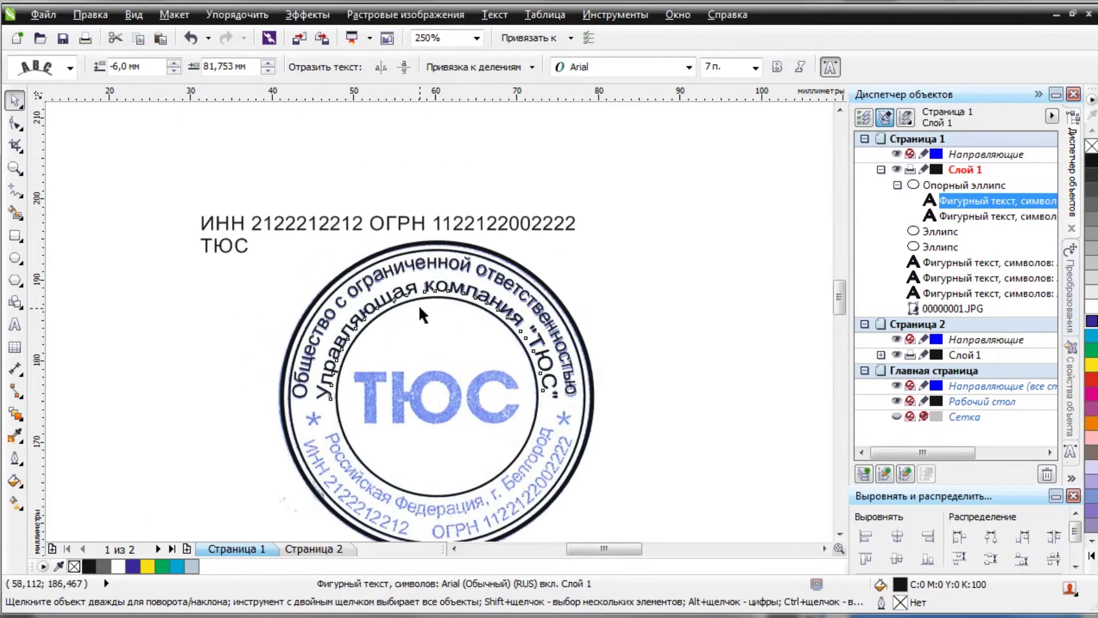
left_click(446, 201)
Fit 'Российская Федерация, г. Белгород' along the bottom of the ring.
left_click(494, 15)
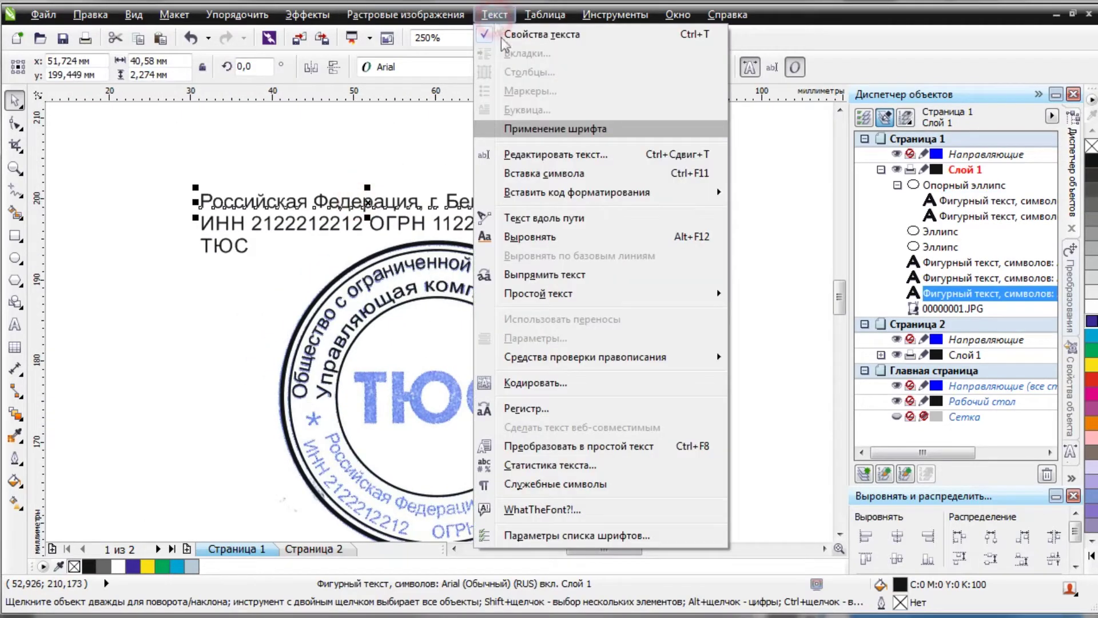
left_click(534, 218)
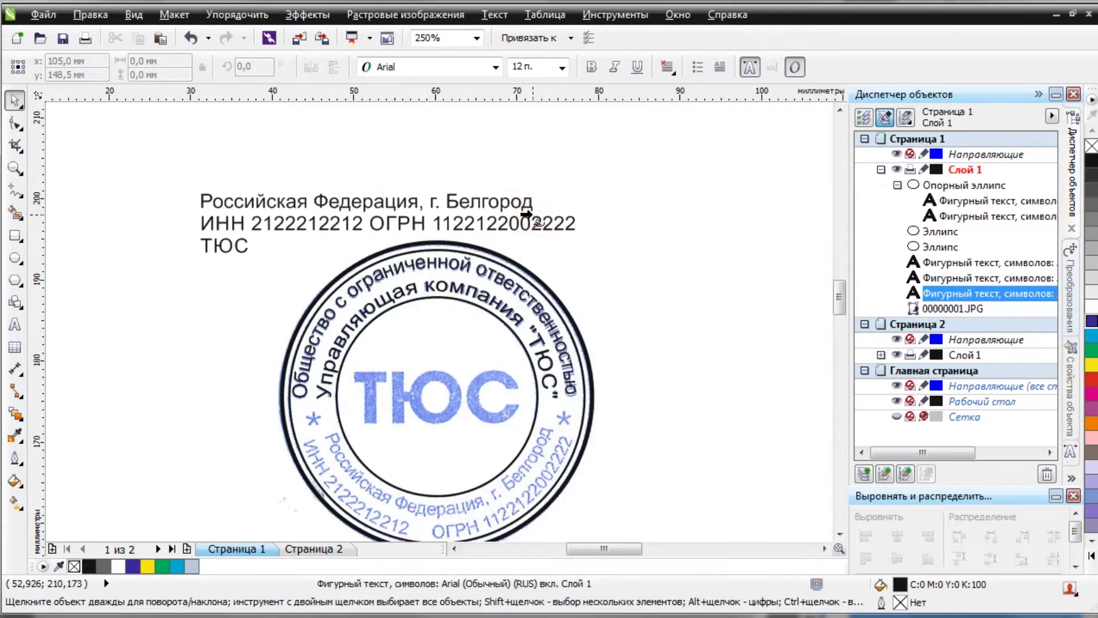
scroll(452, 318, "down", 3)
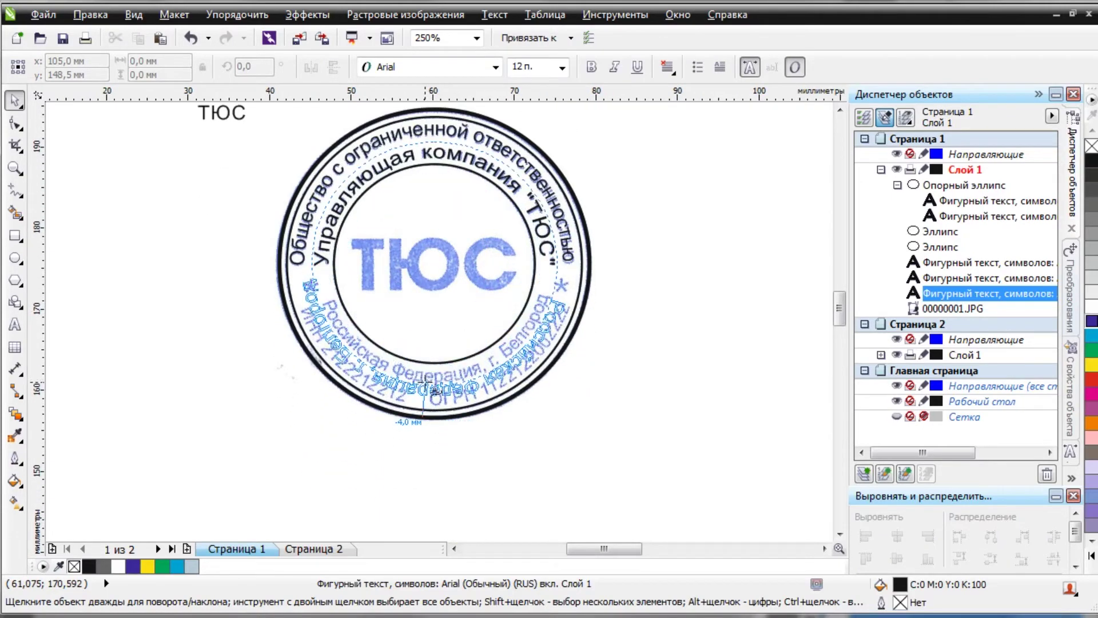
scroll(435, 380, "up", 2)
scroll(436, 380, "up", 2)
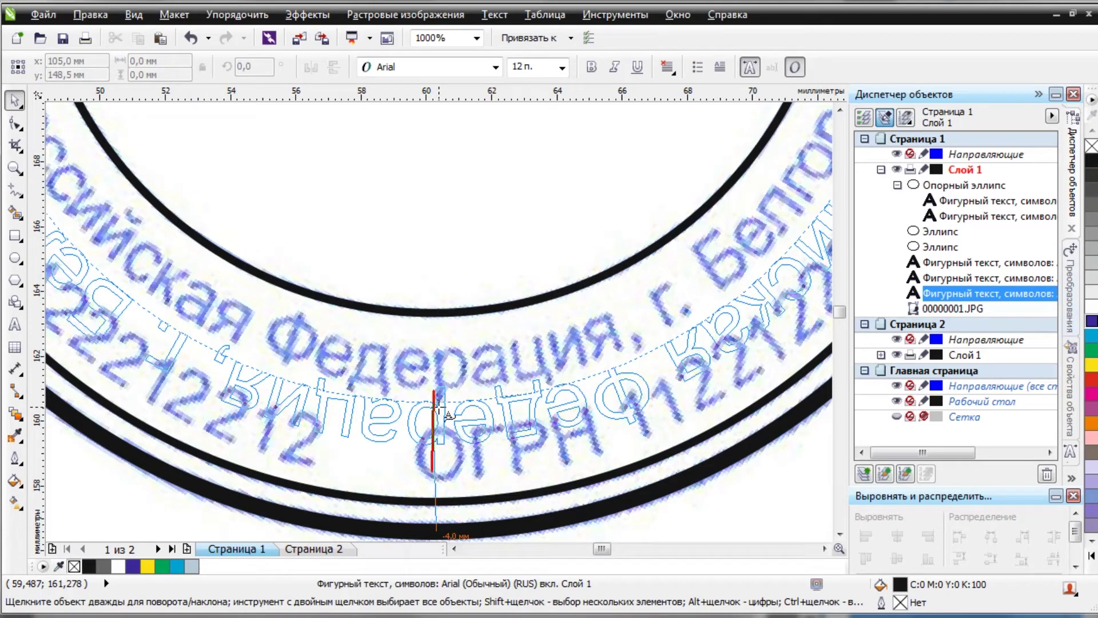
left_click(438, 407)
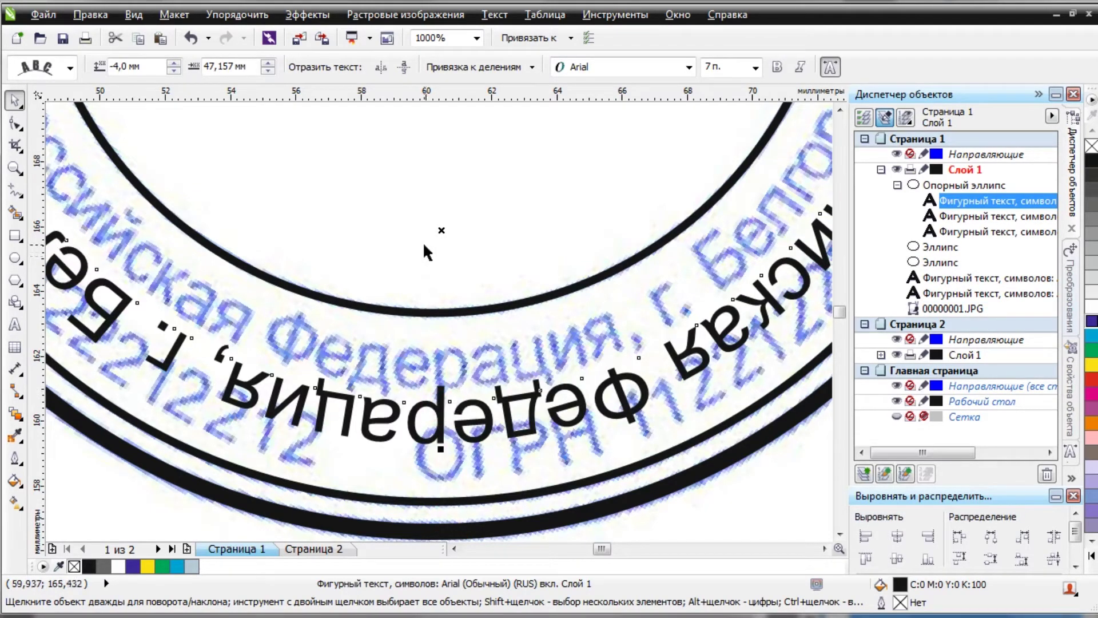
Mirror the bottom text horizontally and vertically so it reads upright, offset about −4,383 mm.
left_click(383, 69)
left_click(403, 67)
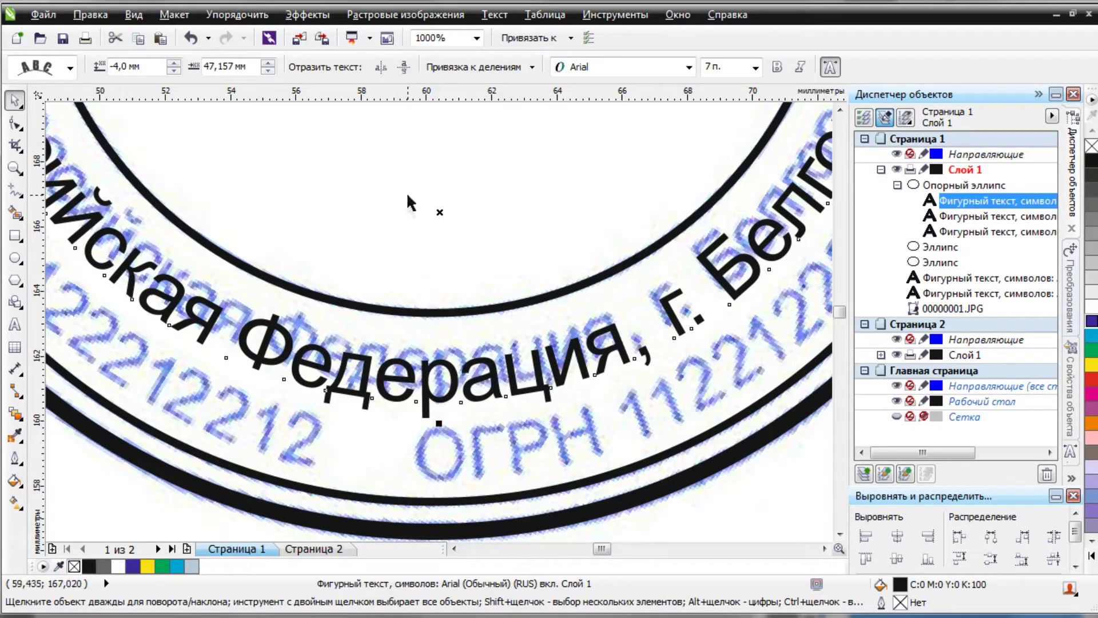
scroll(446, 393, "up", 2)
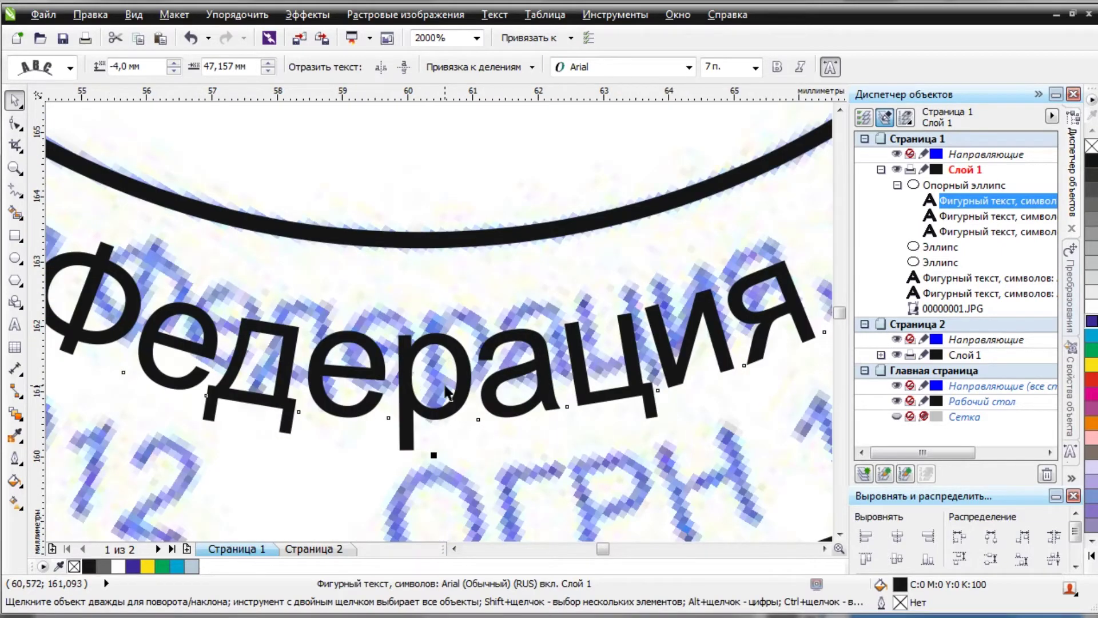
scroll(446, 393, "up", 2)
left_click_drag(424, 453, 426, 404)
scroll(426, 404, "down", 4)
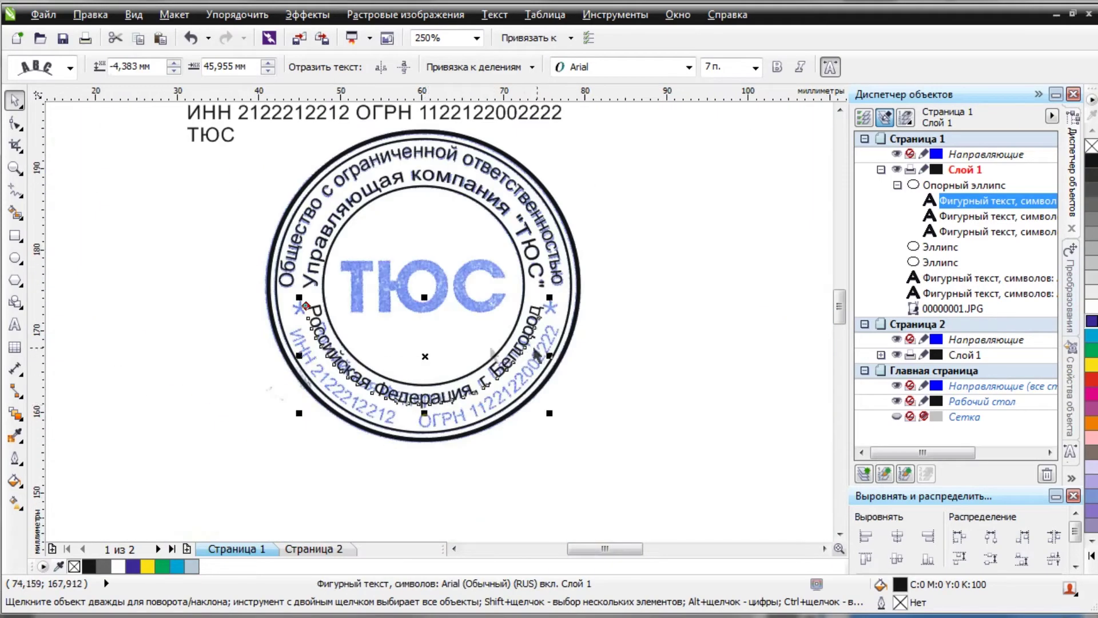
Set the bottom curved text's font size to 6 pt.
scroll(327, 340, "up", 2)
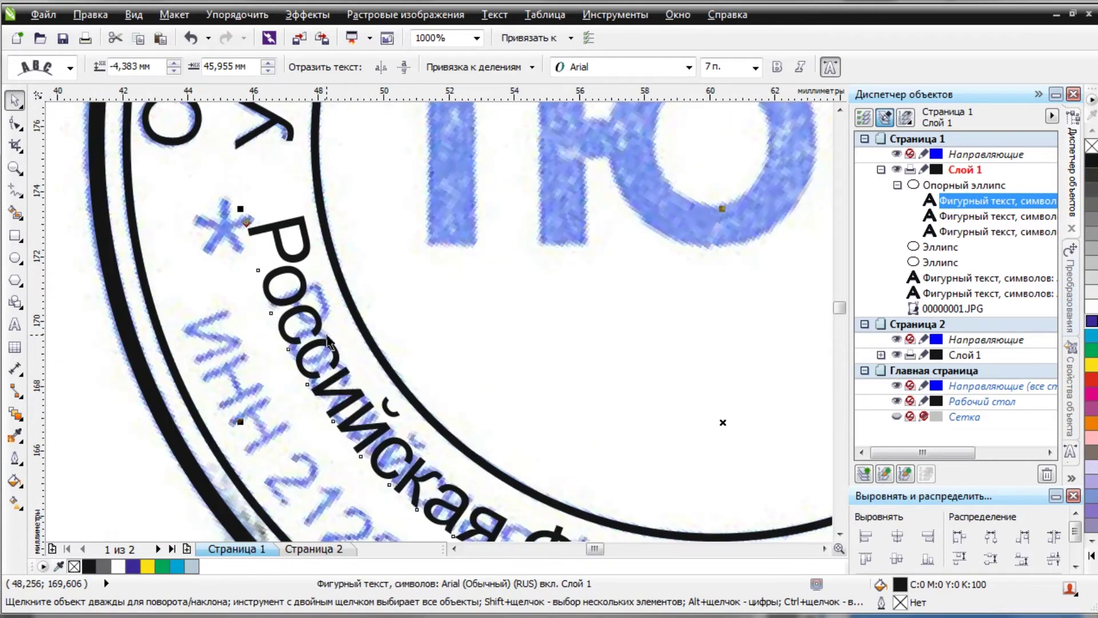
scroll(328, 340, "down", 1)
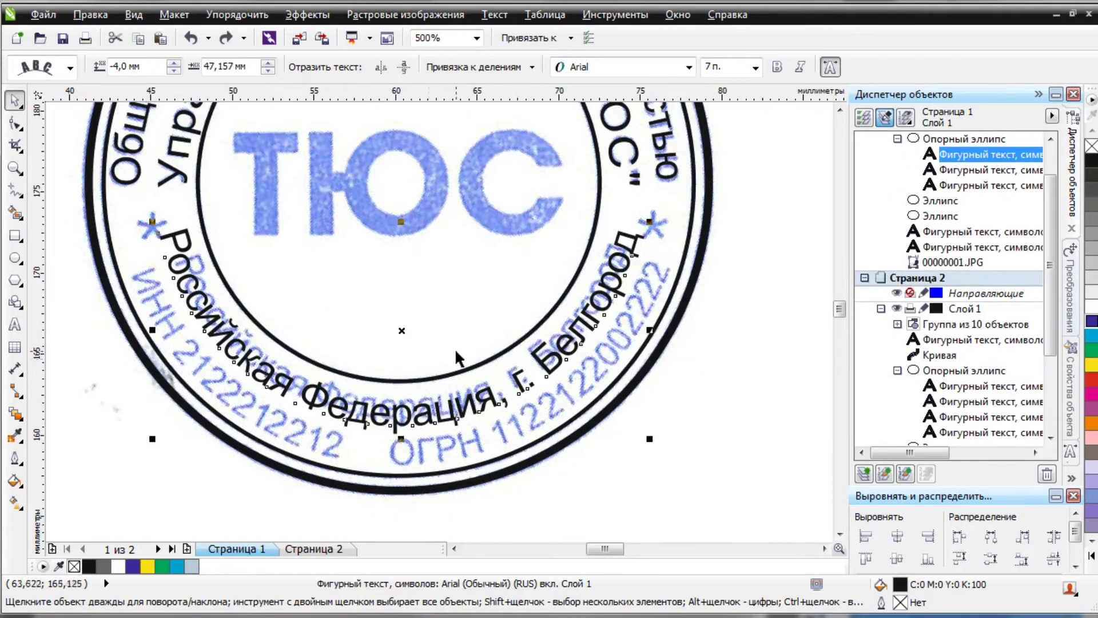
left_click(734, 66)
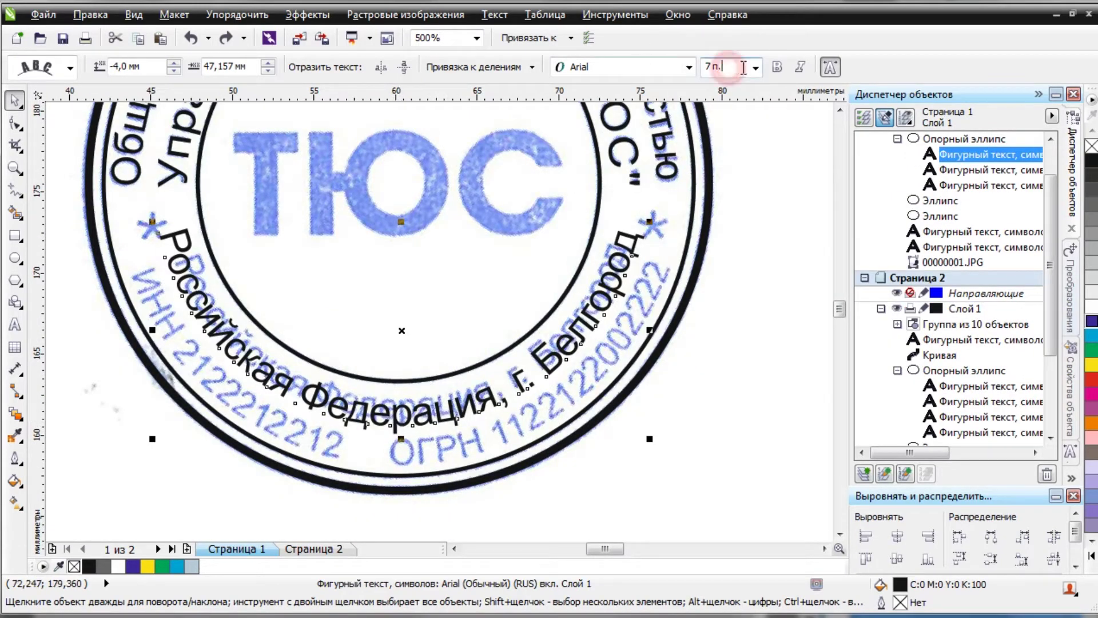
type("6")
key("Return")
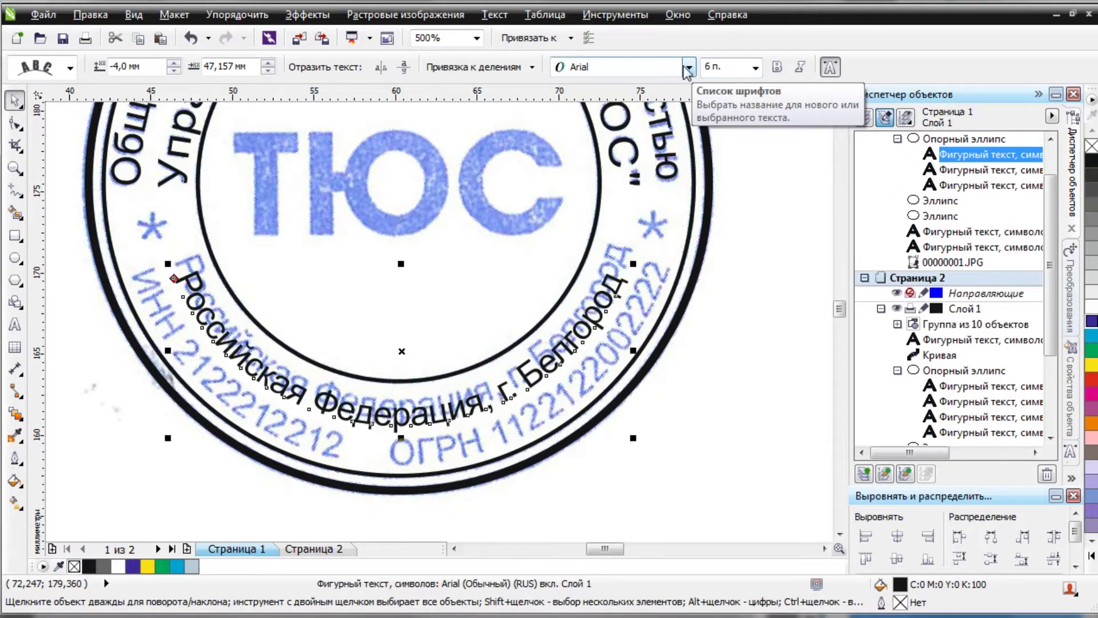
Adjust the bottom text's offsets to −4,513 mm and 45,241 mm to overlay the scan.
scroll(416, 410, "up", 3)
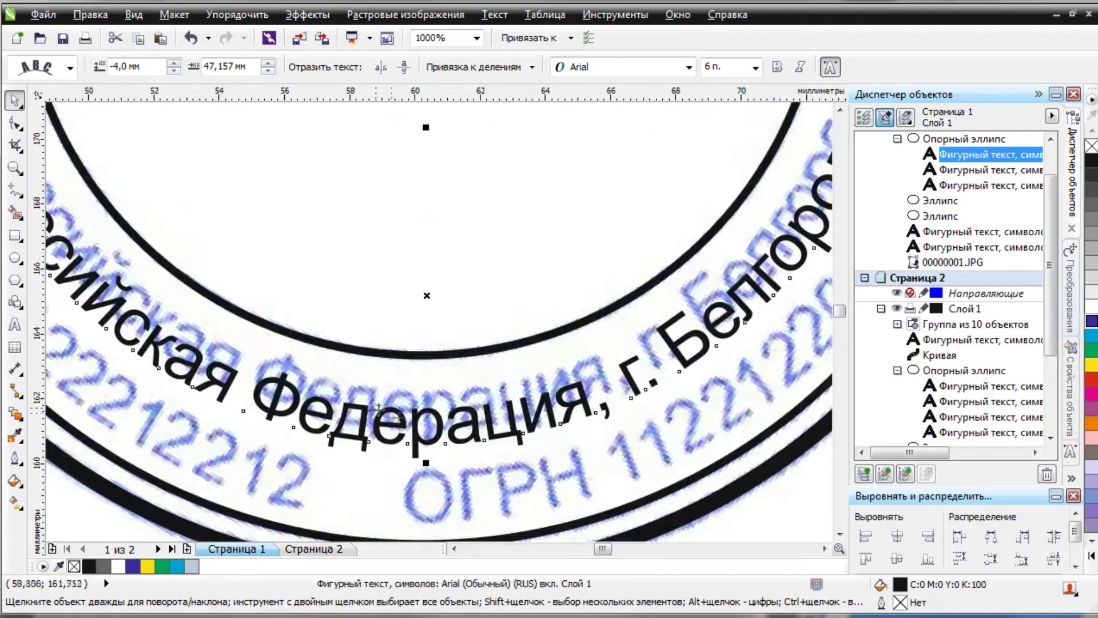
left_click_drag(440, 468, 471, 397)
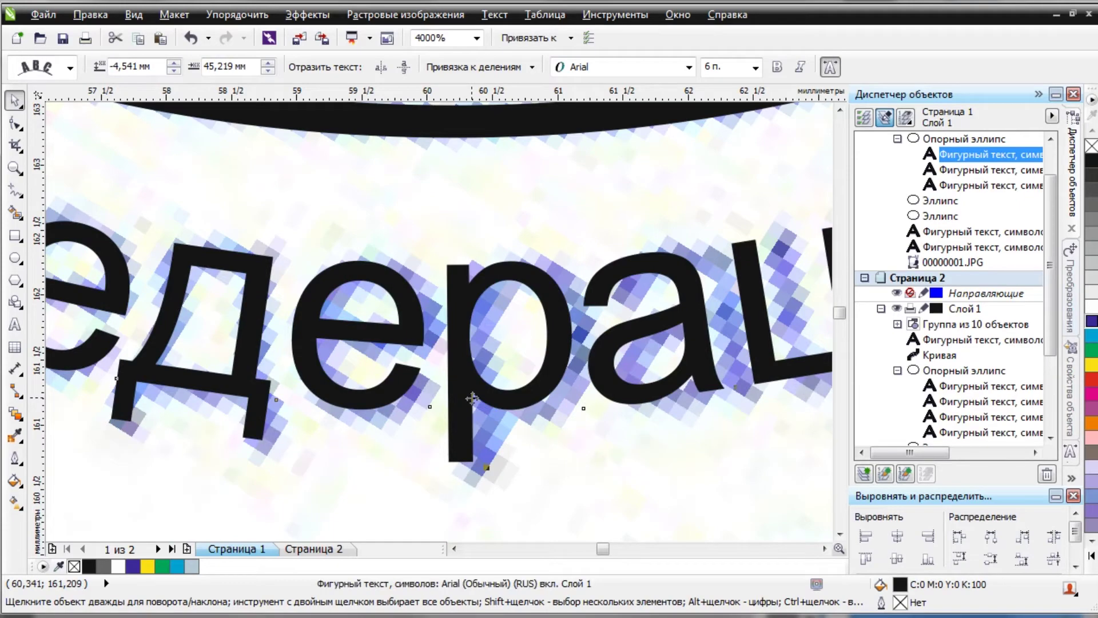
scroll(471, 397, "down", 3)
scroll(470, 359, "up", 3)
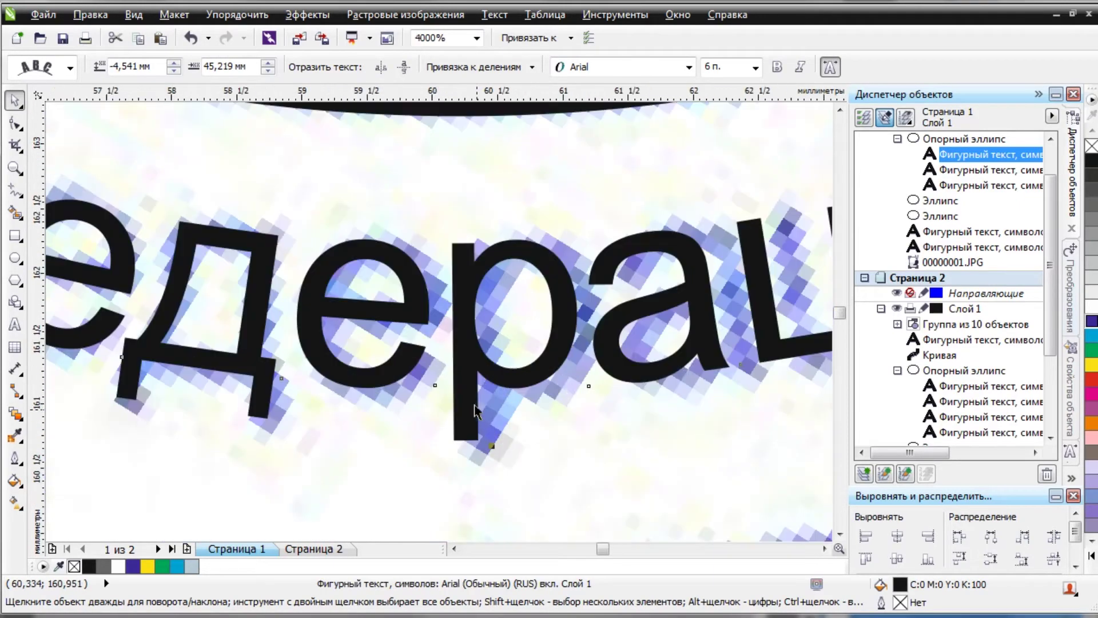
left_click_drag(478, 372, 479, 369)
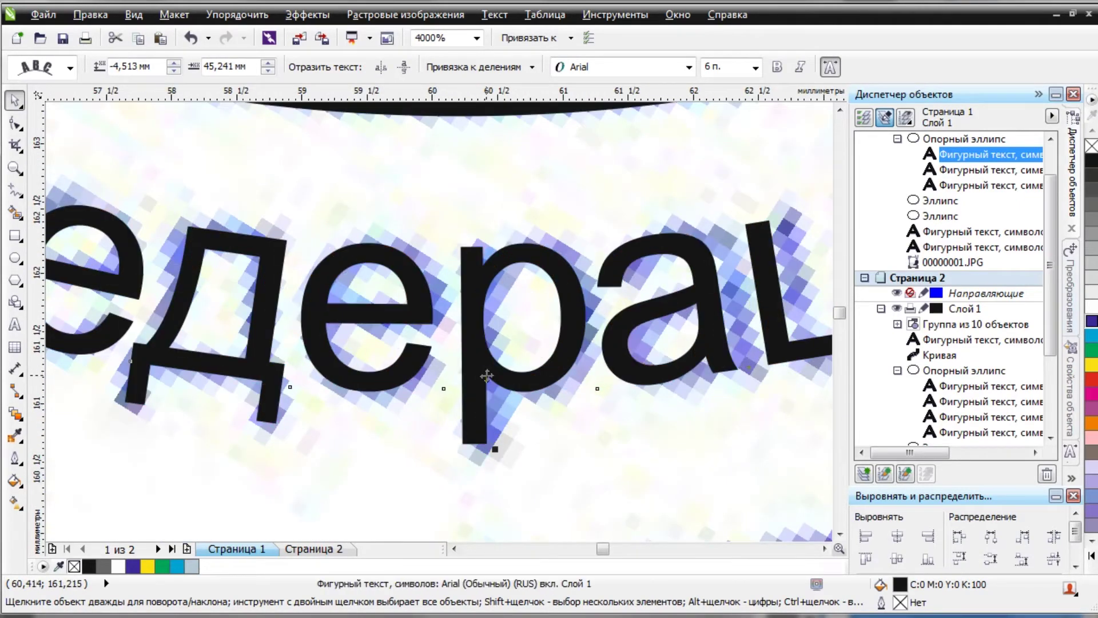
scroll(479, 370, "down", 3)
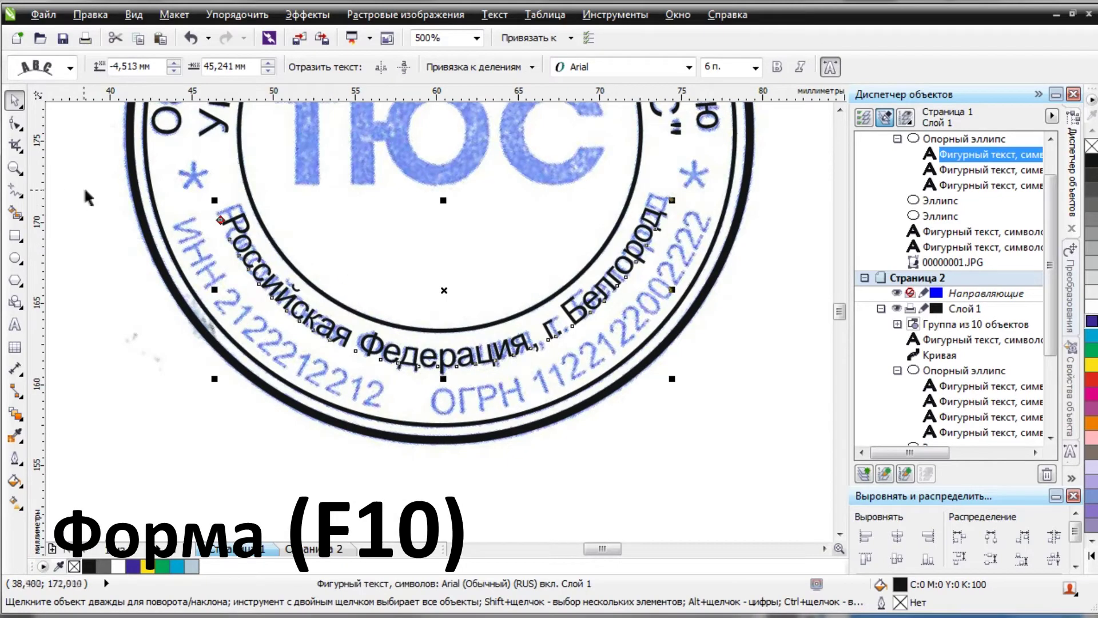
Widen the letter spacing of 'Российская Федерация, г. Белгород' with the Shape tool.
left_click(15, 123)
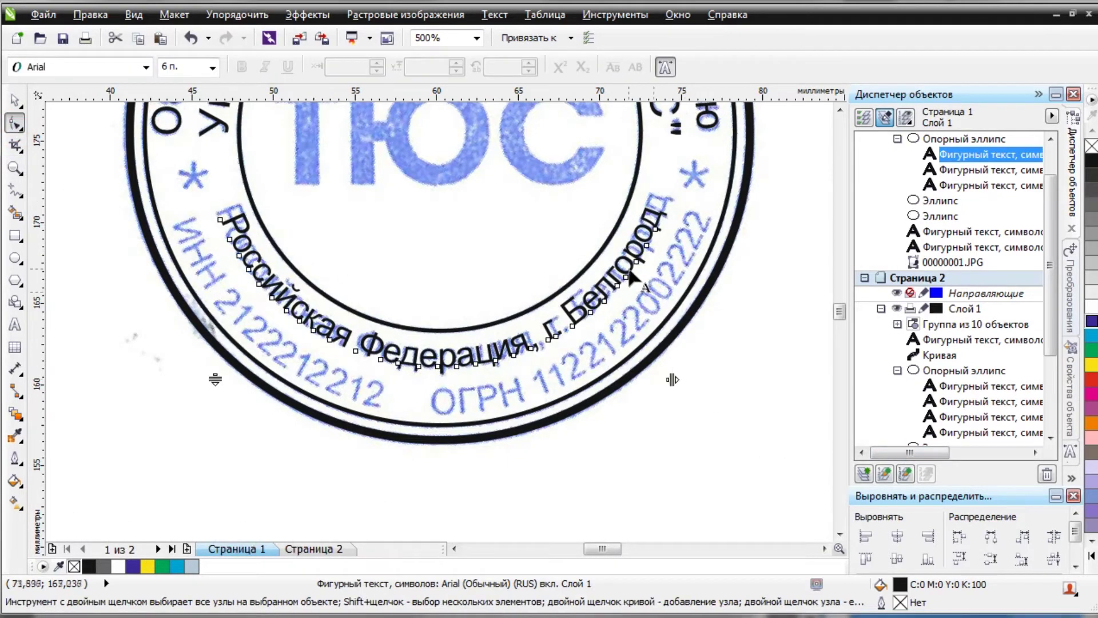
scroll(680, 424, "up", 1)
left_click(670, 419)
left_click_drag(671, 418, 698, 410)
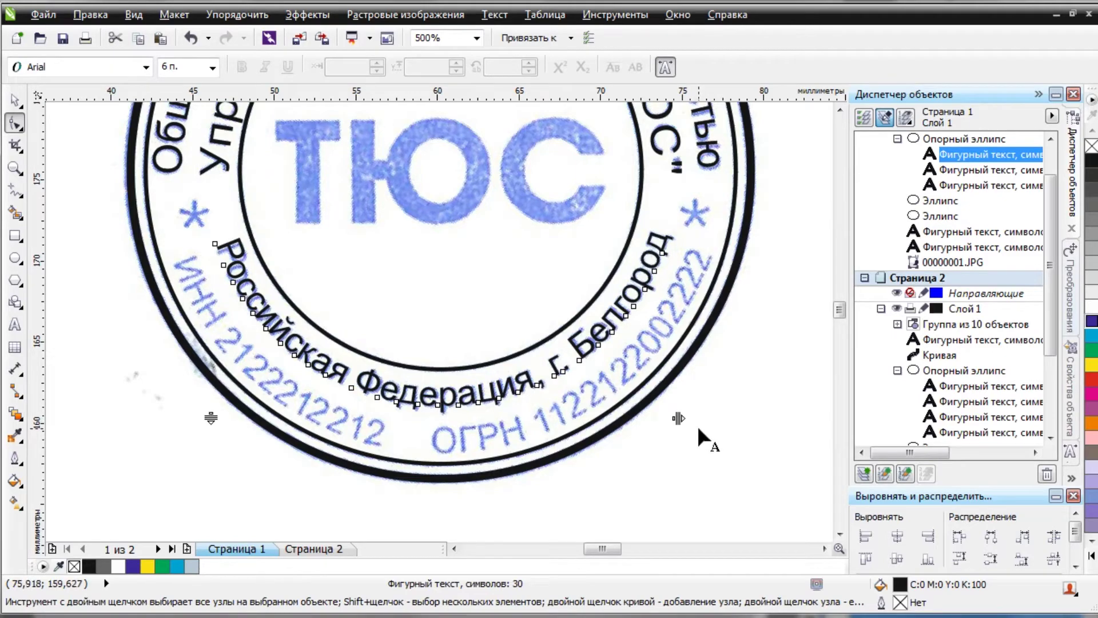
scroll(676, 416, "up", 2)
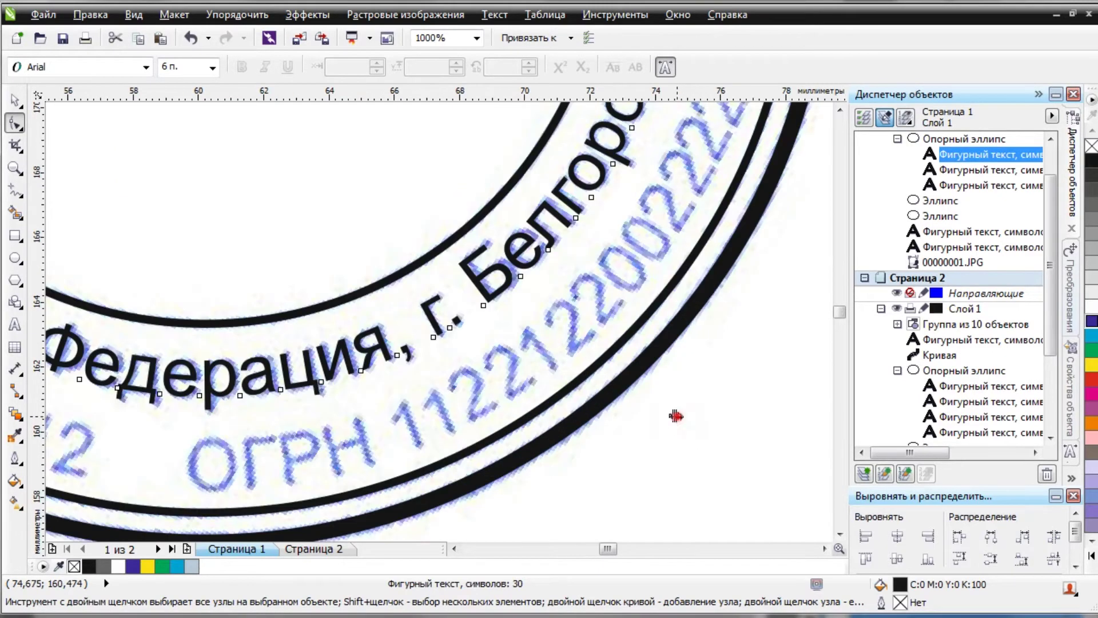
scroll(631, 413, "down", 2)
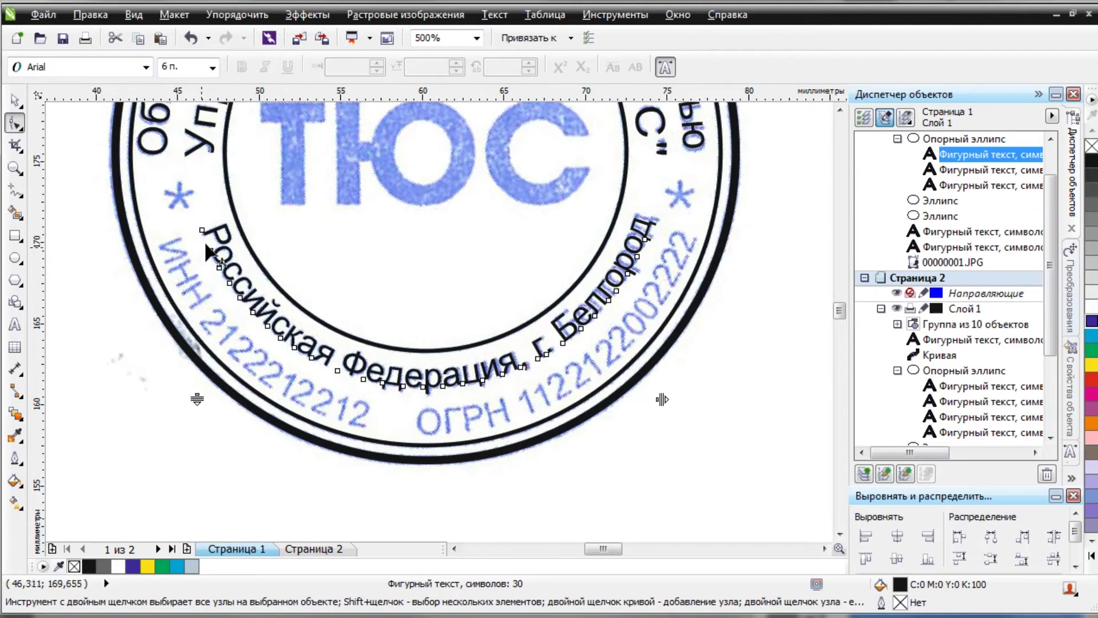
scroll(677, 378, "up", 1)
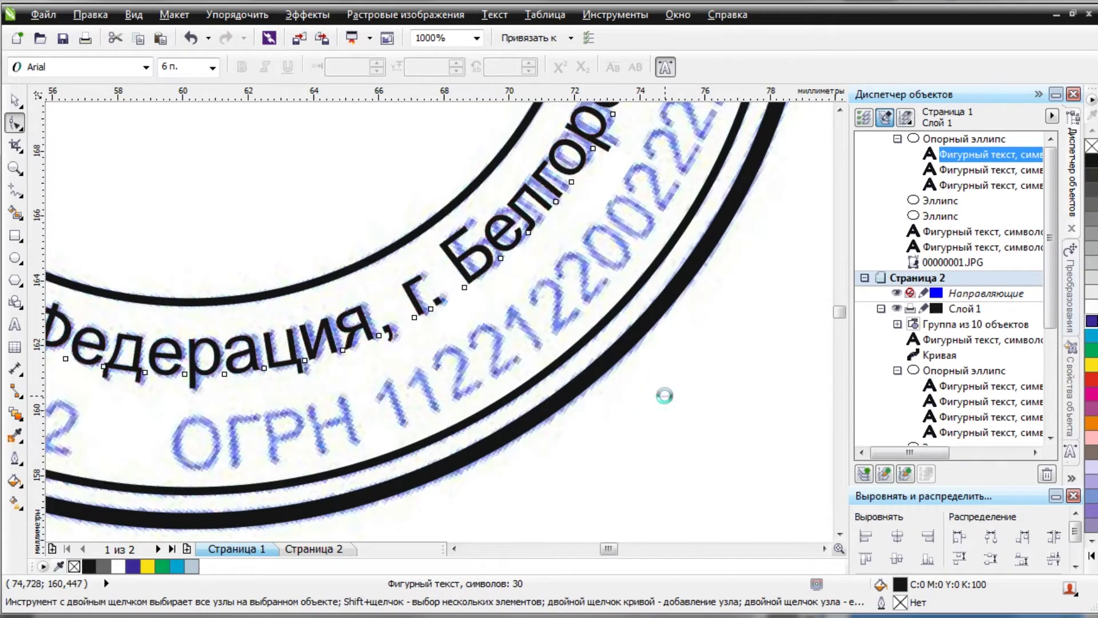
scroll(669, 395, "down", 2)
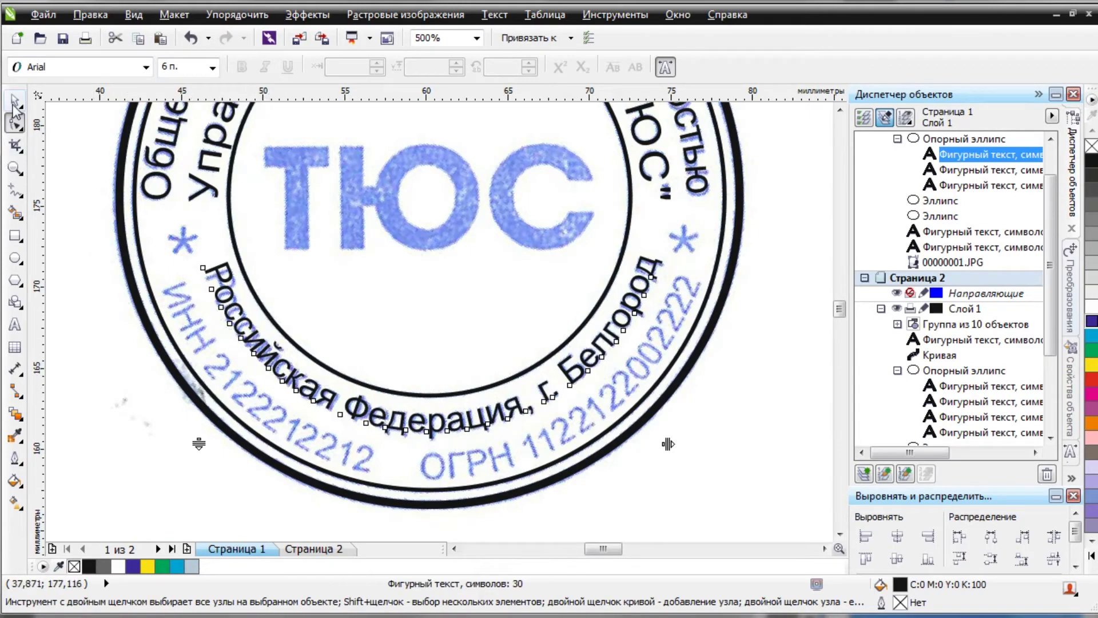
Slide the bottom curved text along the arc to offsets −4,508 mm and 45,088 mm.
left_click(14, 102)
scroll(213, 275, "up", 6)
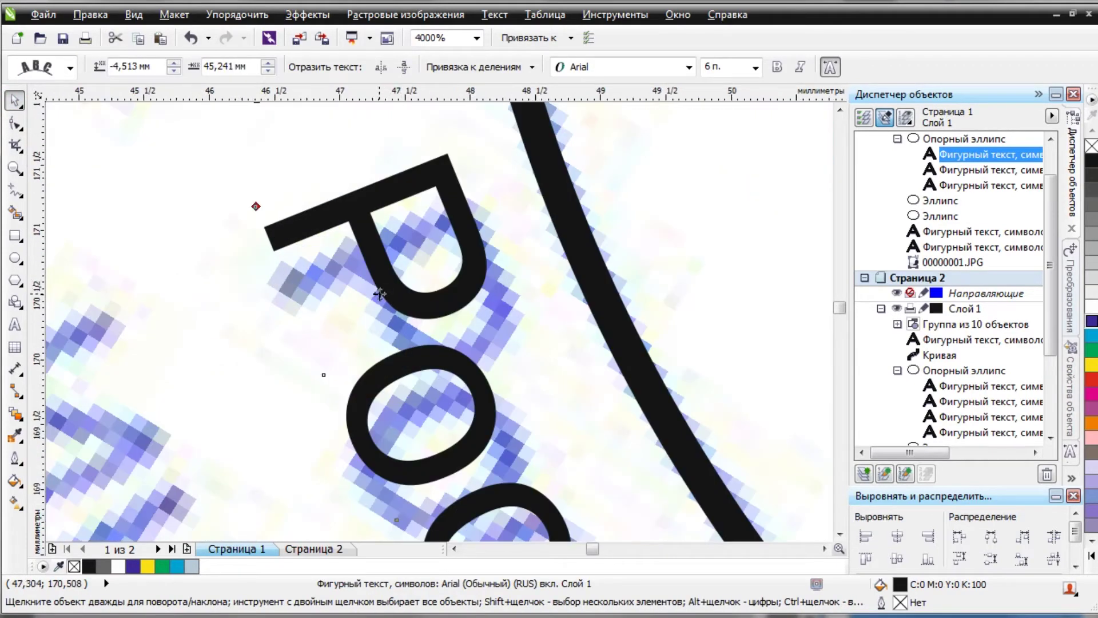
left_click_drag(379, 293, 378, 311)
scroll(378, 311, "down", 4)
scroll(560, 326, "down", 4)
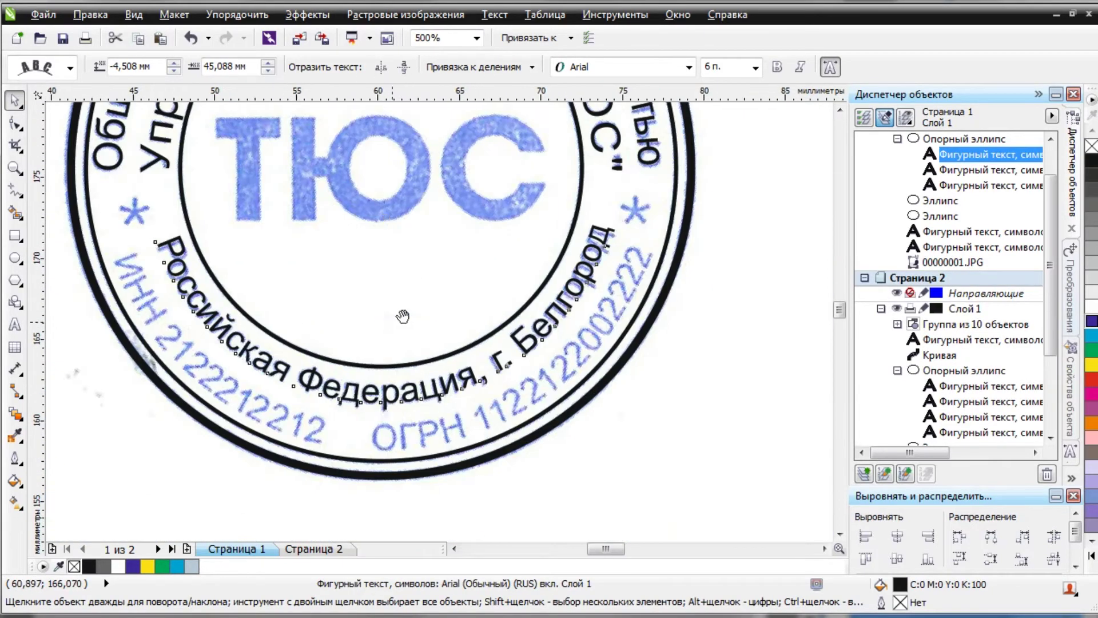
Make a final character tweak to the bottom text, then select the scanned stamp image.
key("F10")
scroll(640, 397, "up", 4)
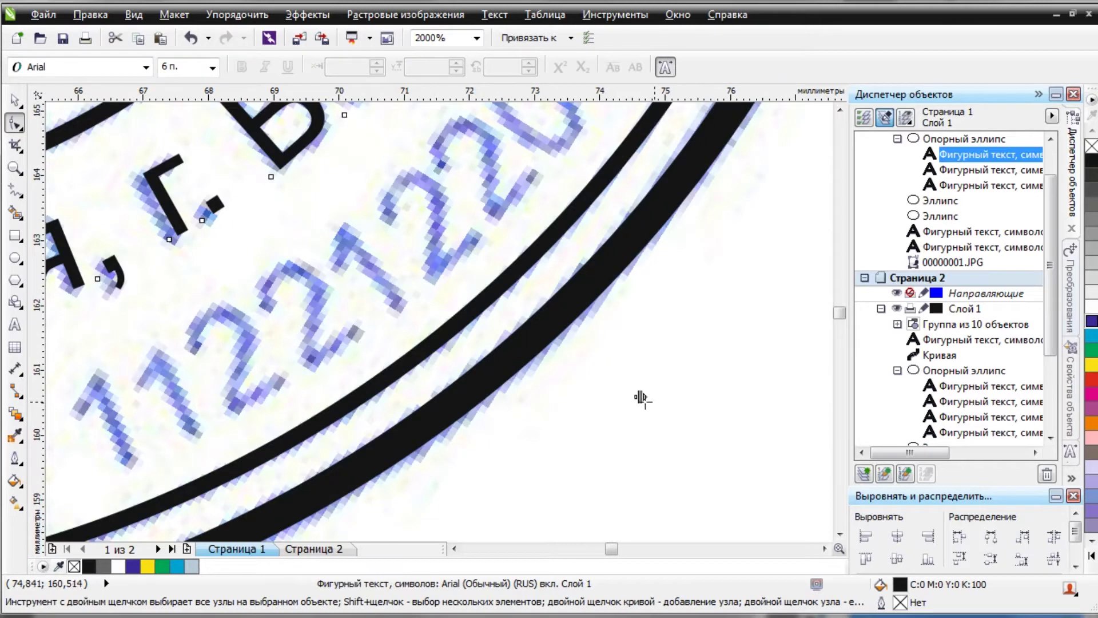
left_click(637, 394)
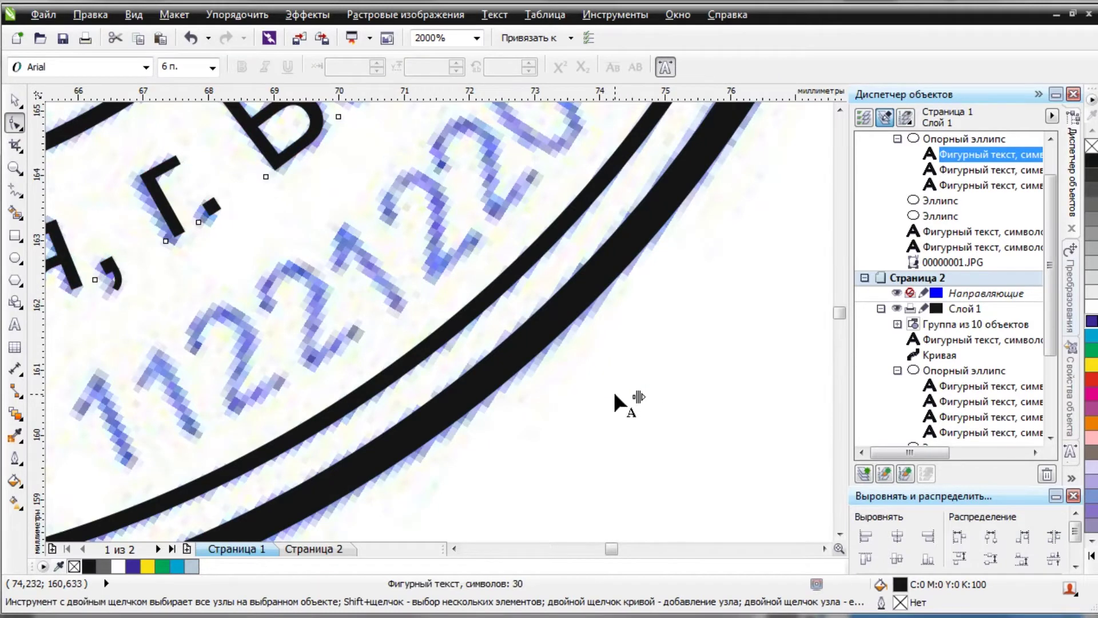
scroll(634, 396, "down", 4)
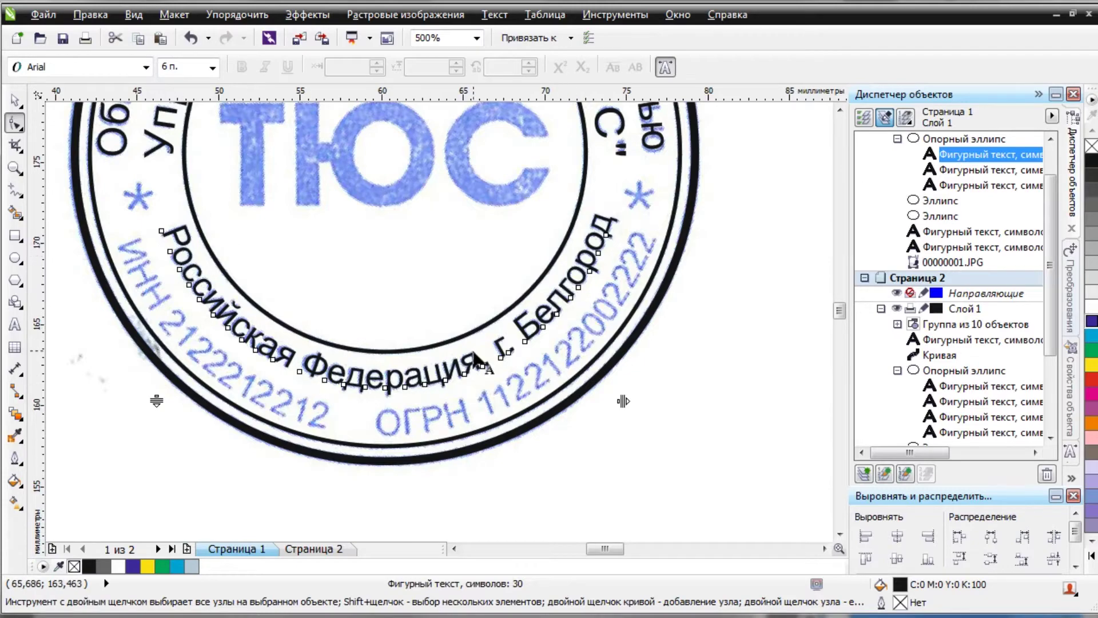
scroll(474, 357, "down", 1)
key("space")
left_click(355, 198)
scroll(372, 217, "down", 1)
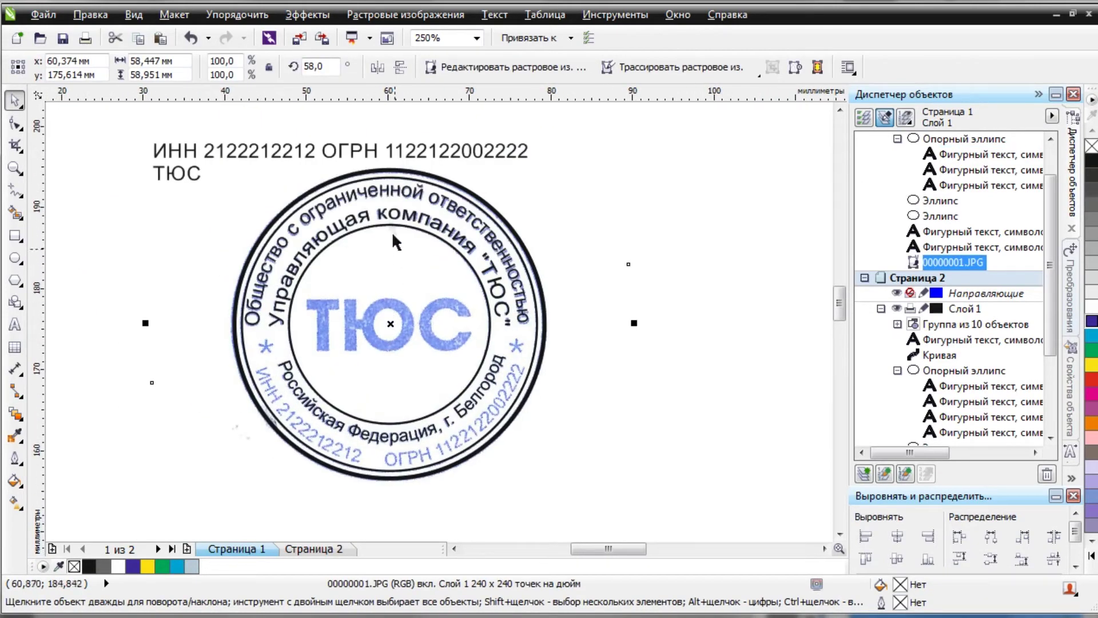
Fit the ИНН/ОГРН line along the bottom of the circle.
left_click(305, 152)
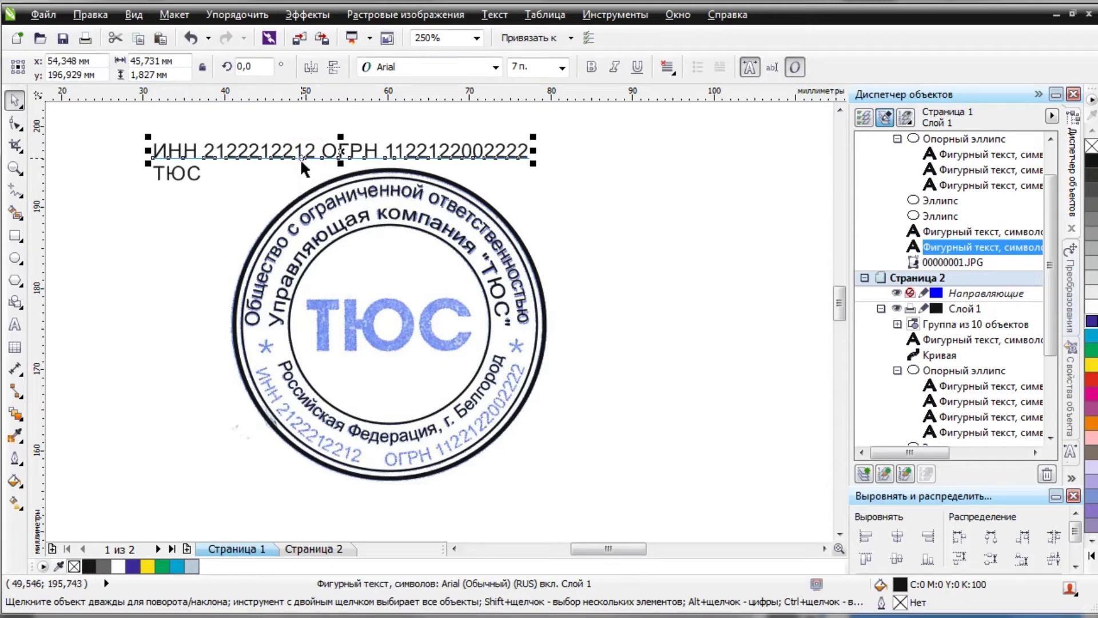
left_click(495, 15)
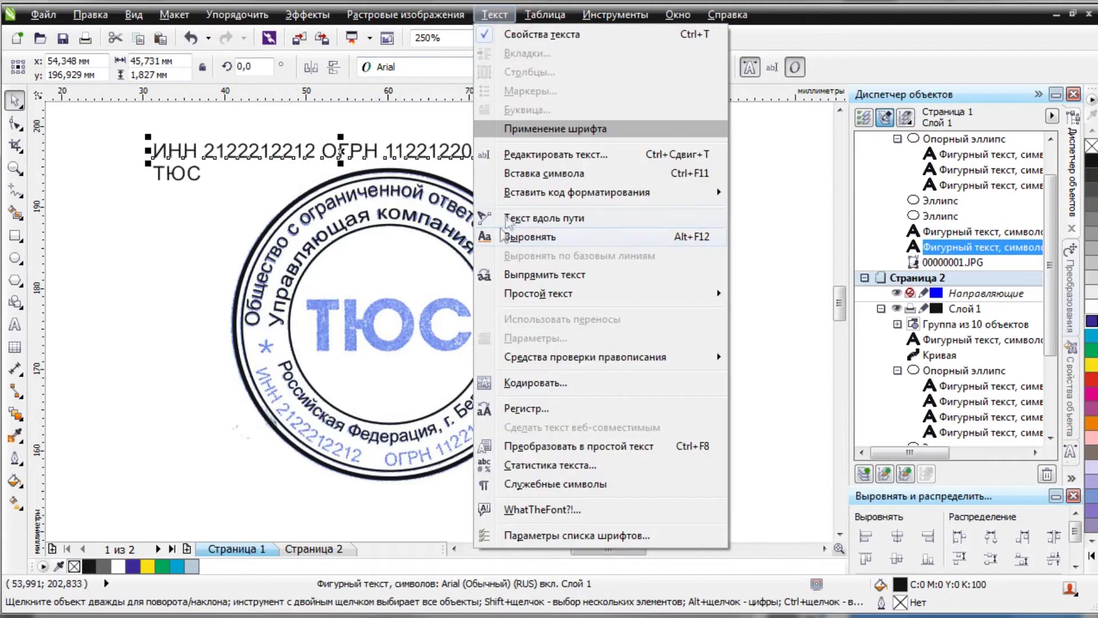
left_click(505, 220)
left_click_drag(493, 345, 379, 389)
scroll(403, 466, "up", 4)
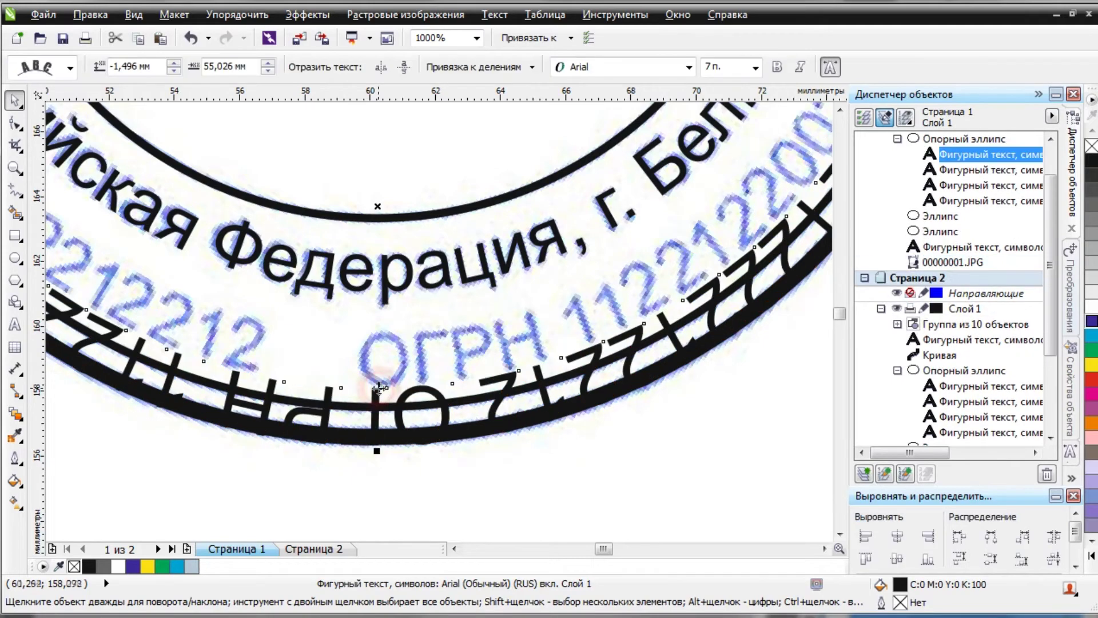
Mirror the ИНН/ОГРН text so it reads upright and set it to 6 pt.
left_click(378, 68)
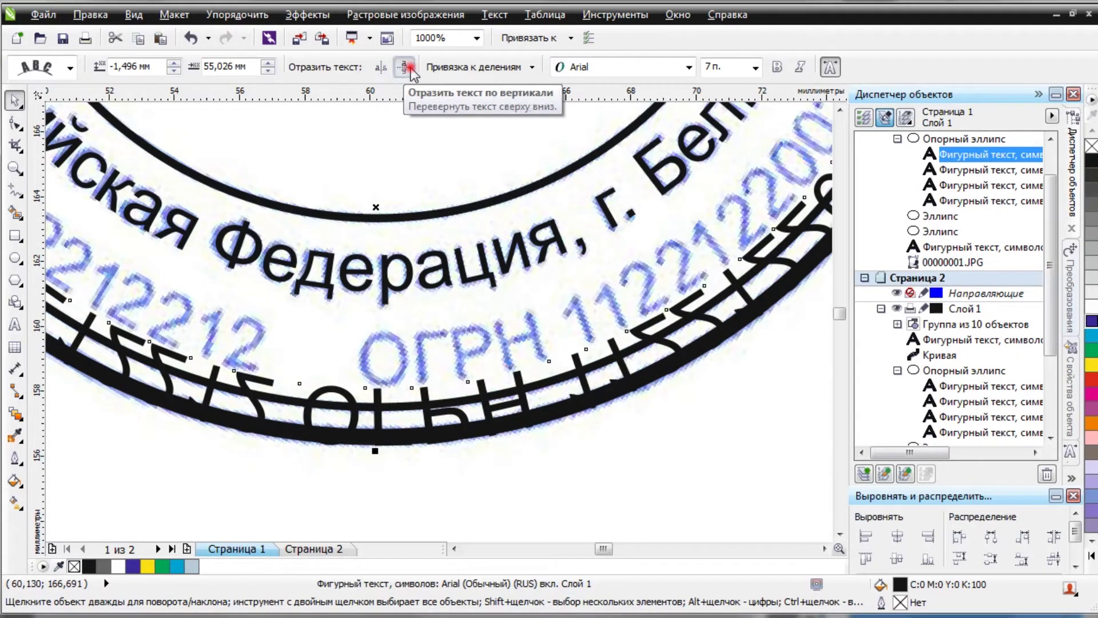
left_click(404, 67)
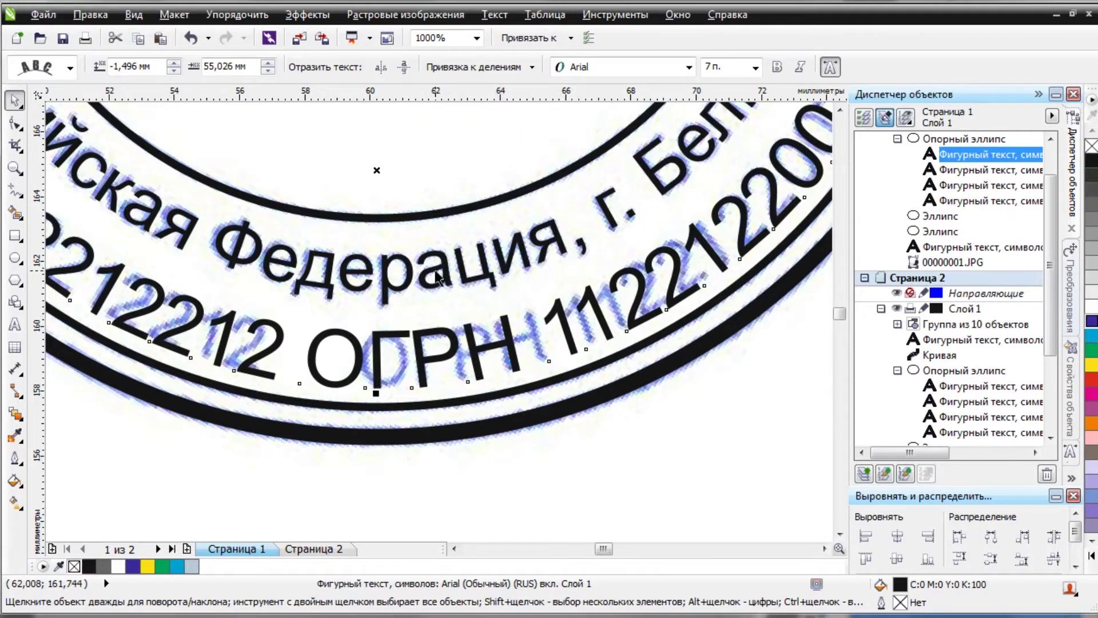
scroll(438, 279, "down", 1)
scroll(414, 311, "up", 1)
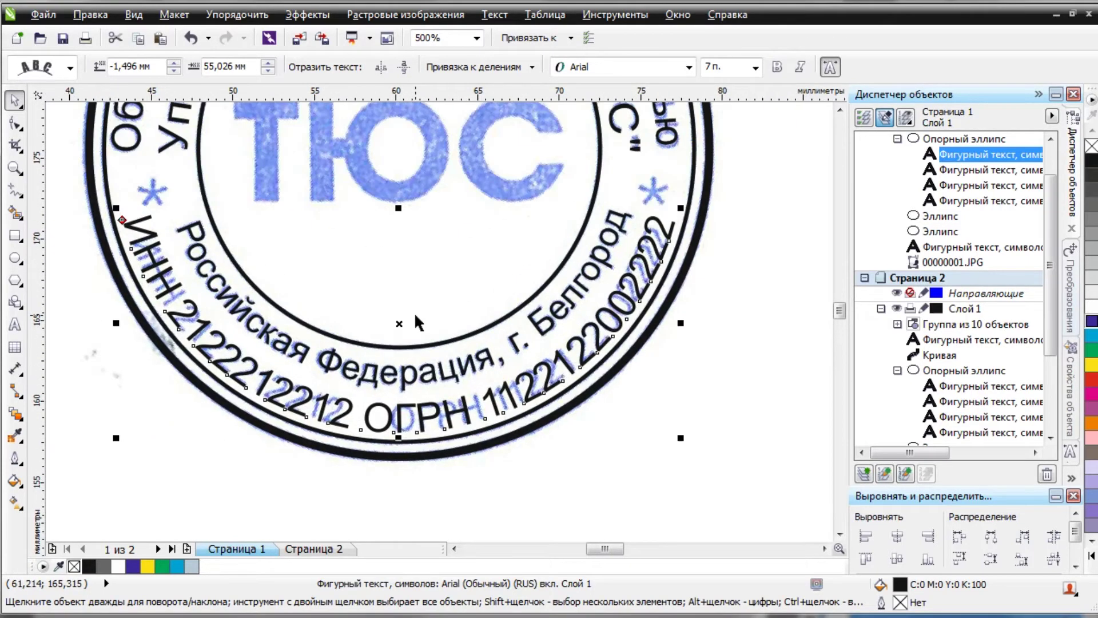
left_click(729, 67)
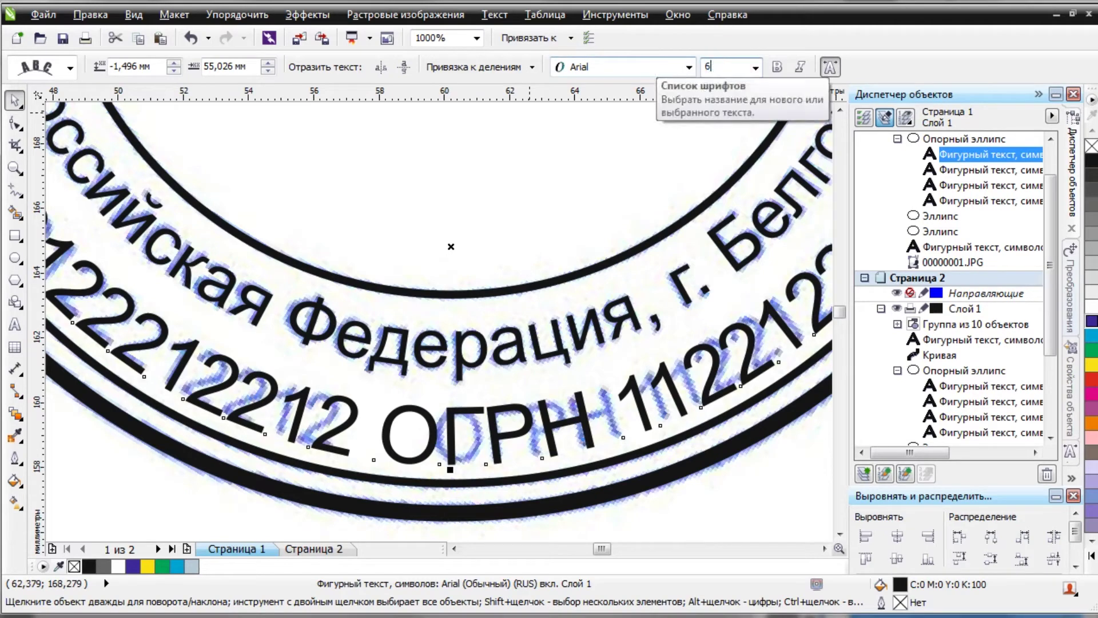
type("6")
key("Return")
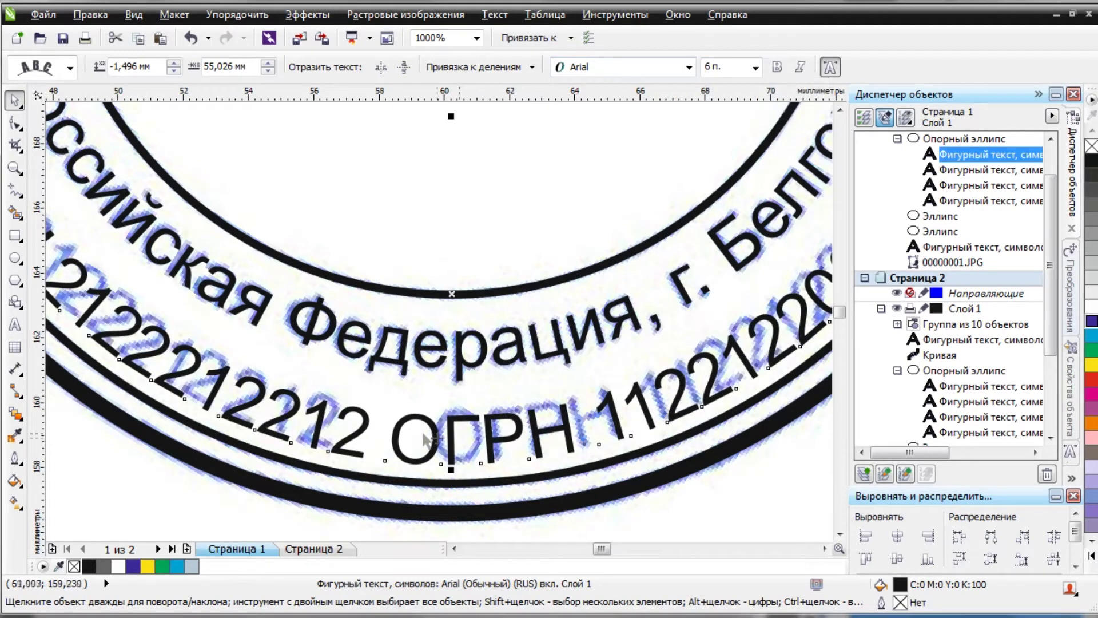
scroll(416, 346, "down", 1)
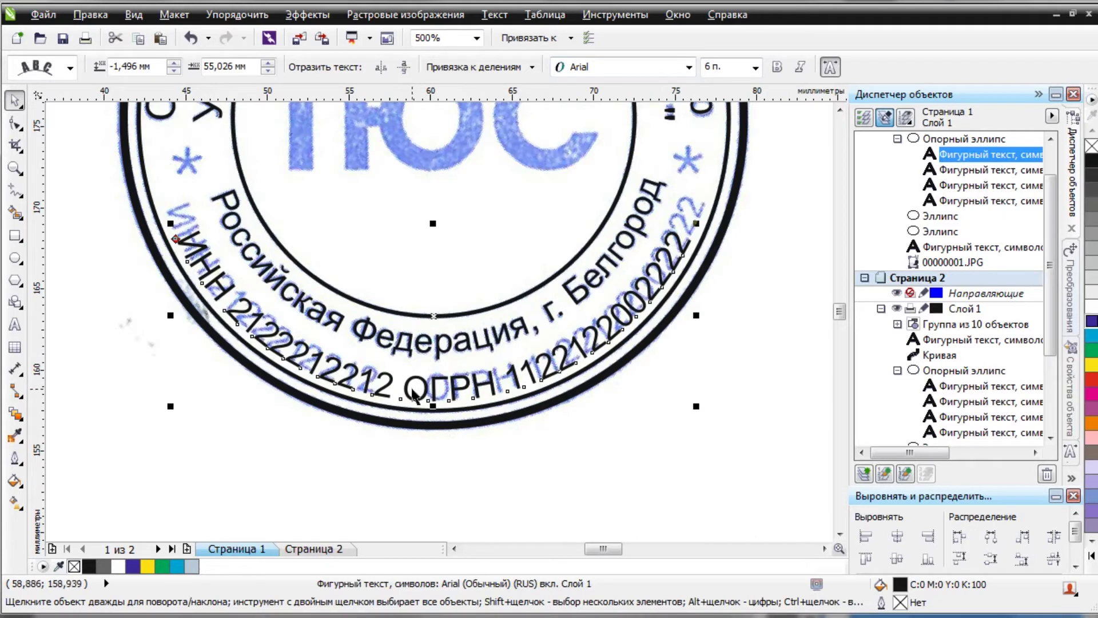
Set the ИНН/ОГРН text's path offsets to −1,675 mm and 54,457 mm.
left_click(15, 123)
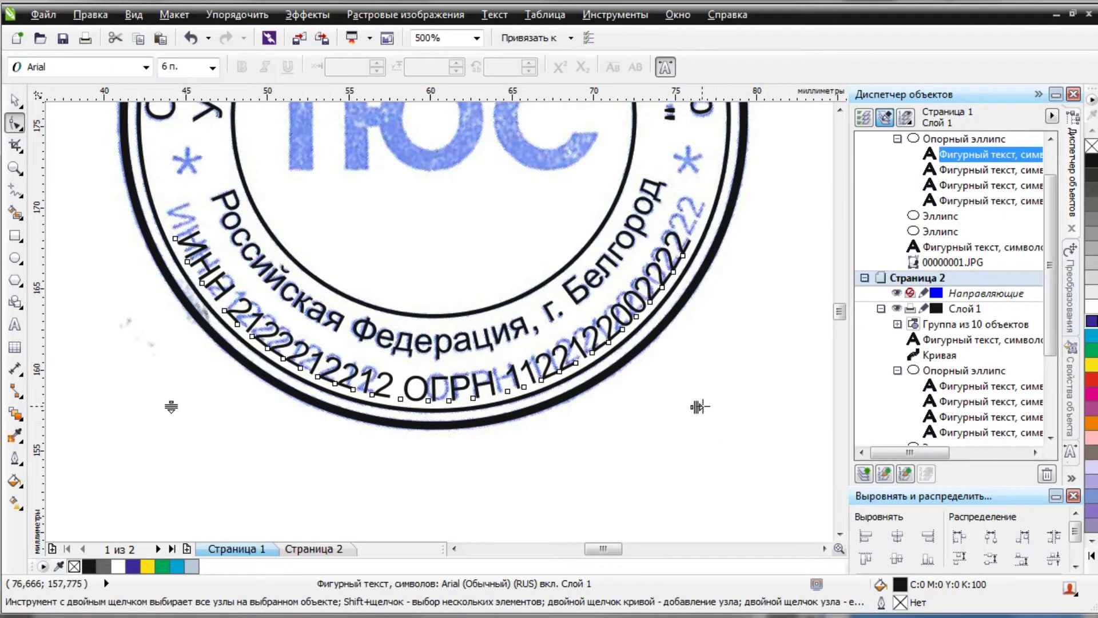
scroll(448, 396, "up", 1)
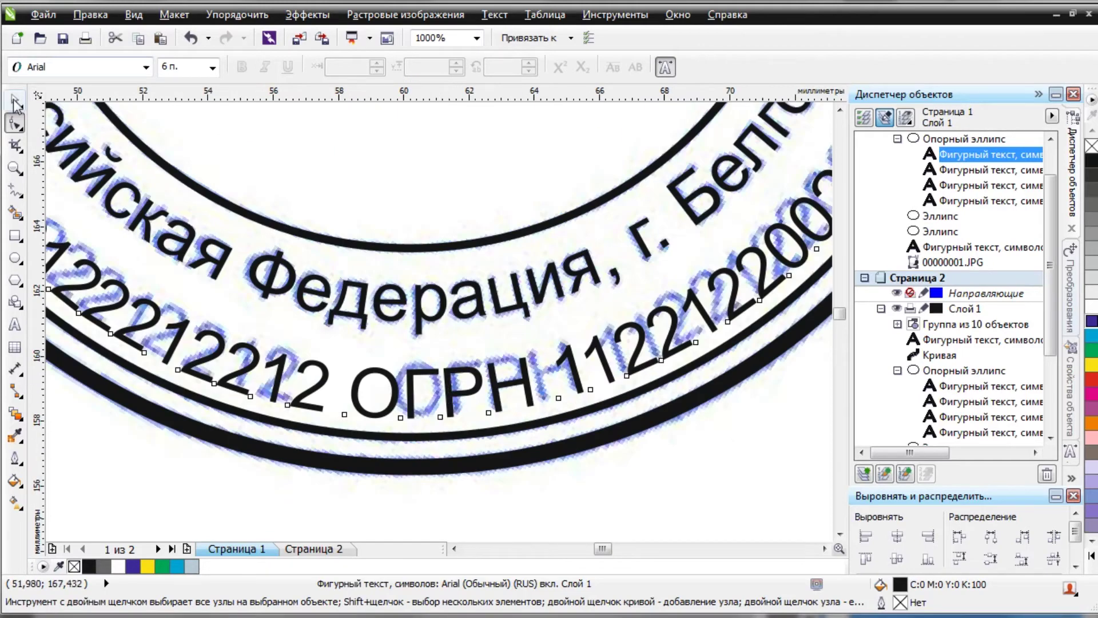
left_click(16, 103)
scroll(585, 434, "up", 2)
scroll(574, 411, "down", 1)
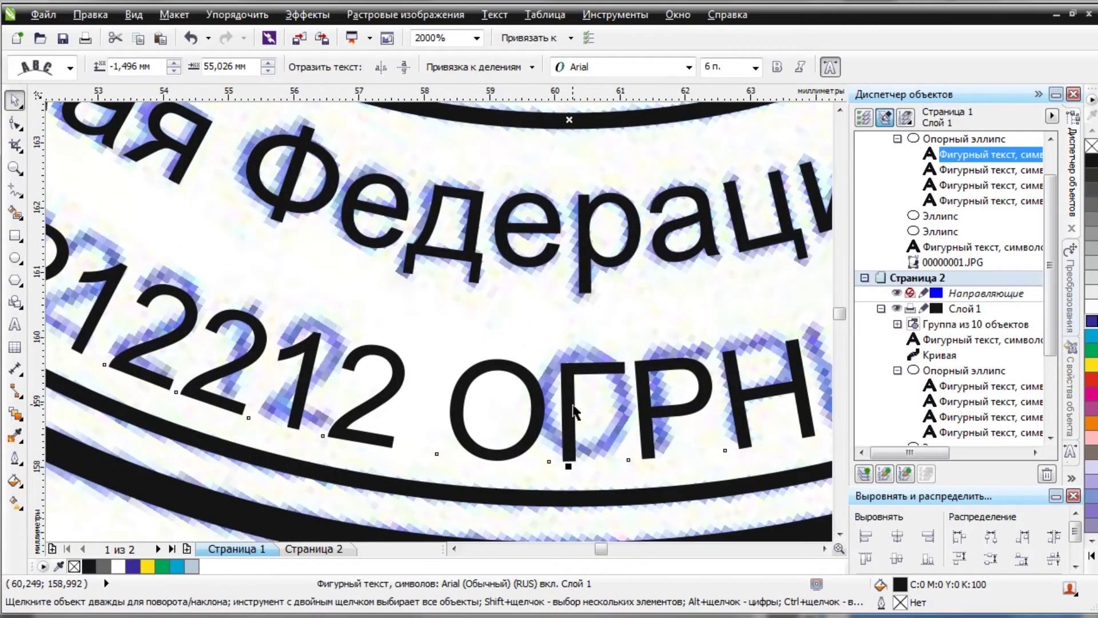
scroll(573, 411, "up", 1)
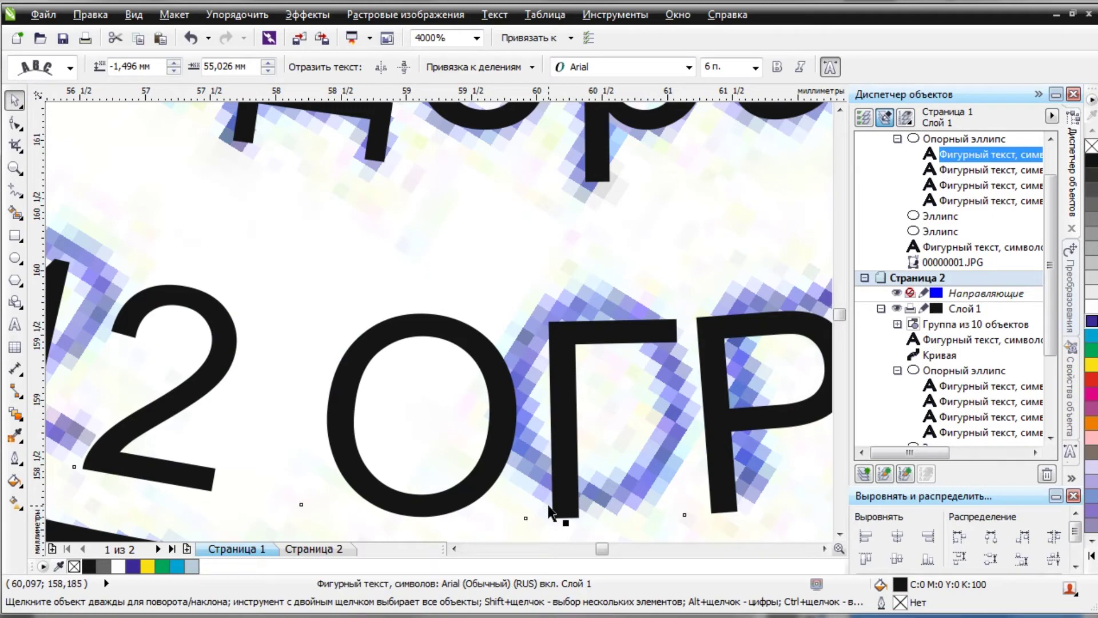
left_click_drag(550, 506, 552, 482)
scroll(547, 485, "down", 3)
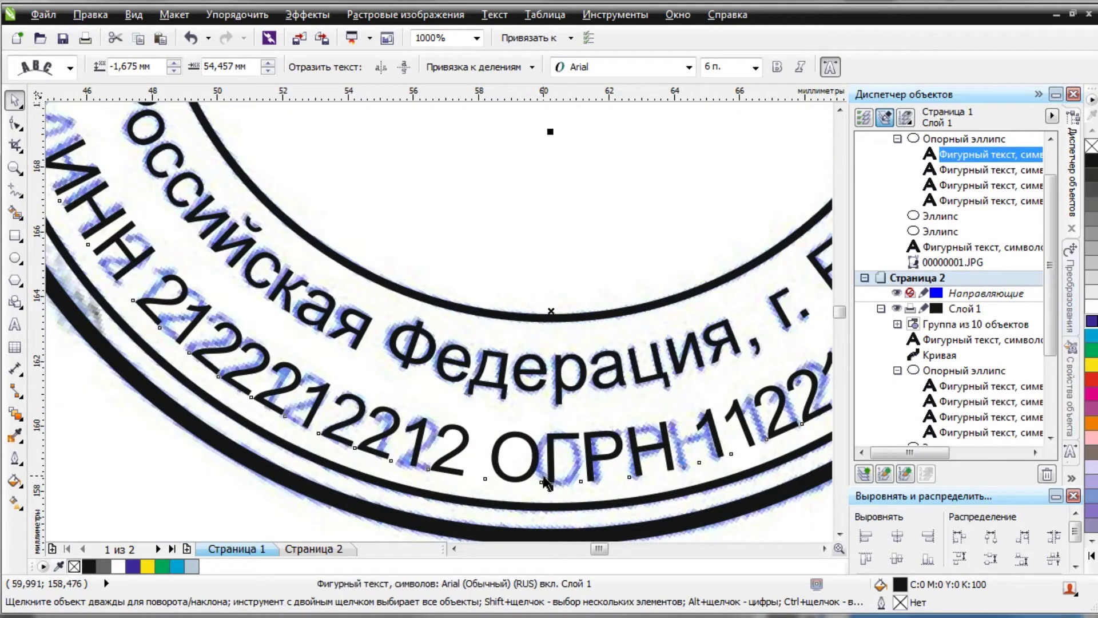
Place the text cursor just before ОГРН to widen the gap.
key("F10")
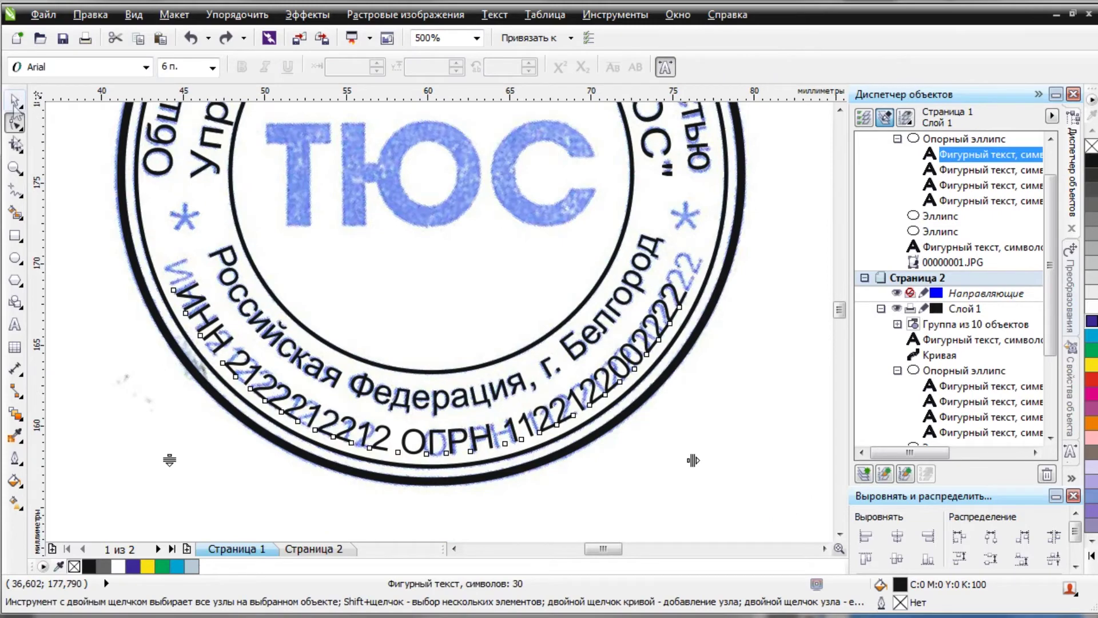
left_click(15, 324)
left_click(433, 445)
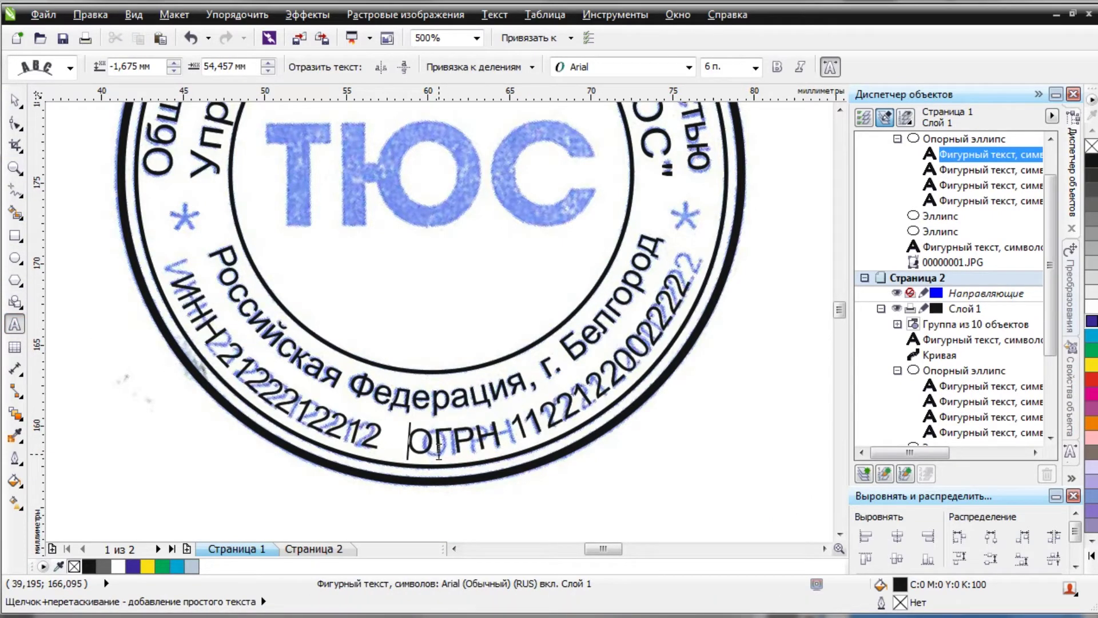
Widen the letter spacing of the bottom arc text with the Shape tool handle.
left_click(15, 123)
left_click_drag(698, 460, 702, 460)
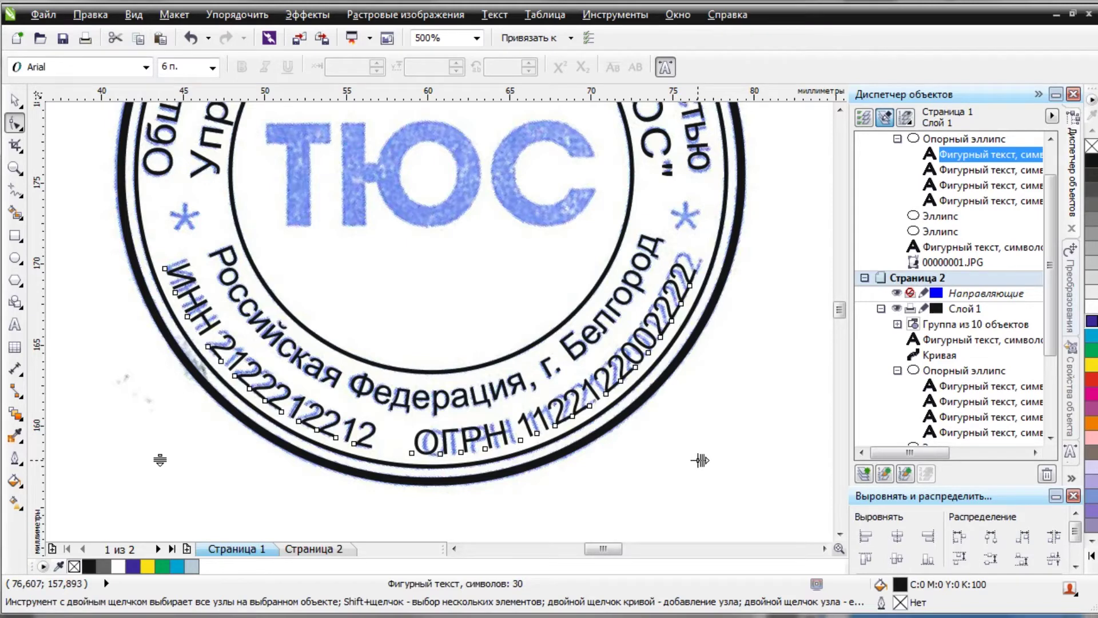
left_click_drag(700, 459, 707, 459)
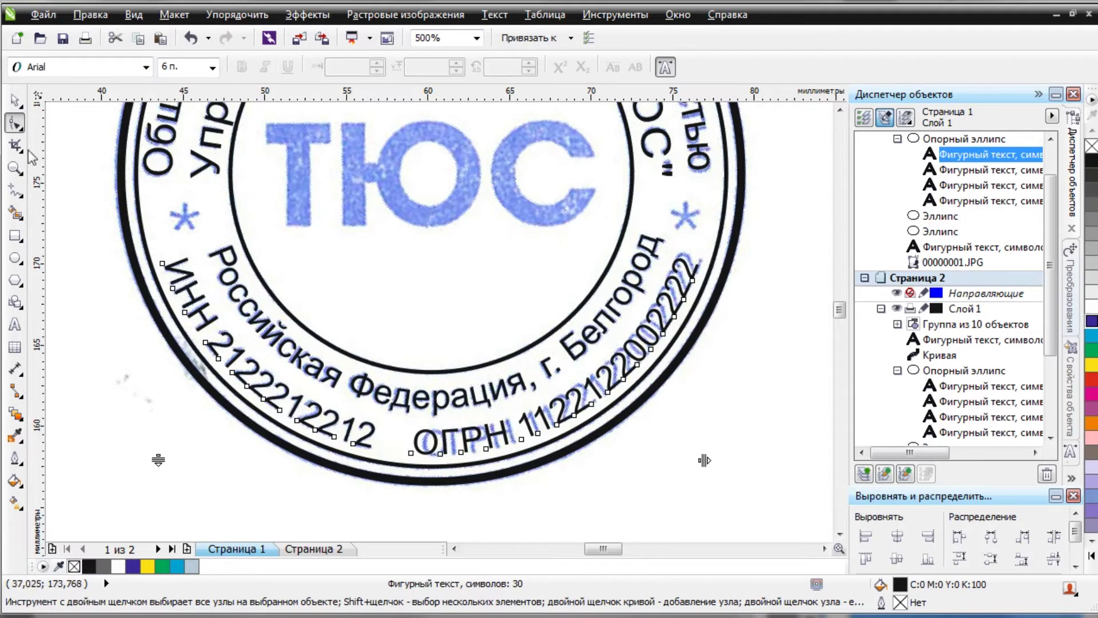
Select the ОГРН characters and slide them further along the arc to match the scan.
left_click_drag(397, 509, 736, 228)
scroll(428, 455, "up", 3)
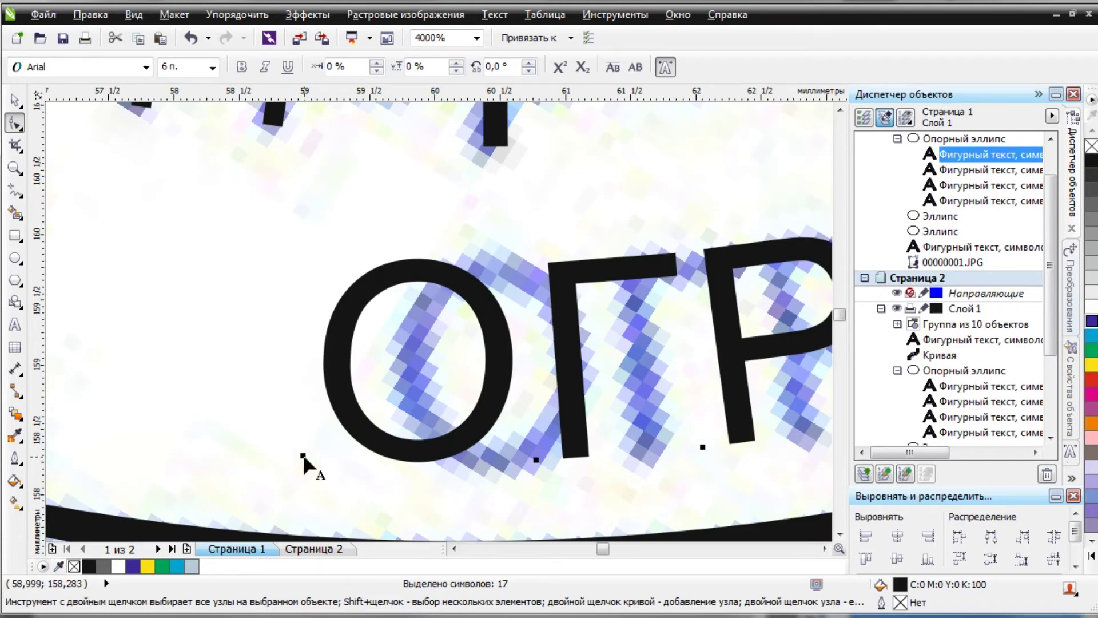
left_click_drag(303, 458, 368, 460)
scroll(371, 463, "down", 1)
scroll(369, 461, "down", 1)
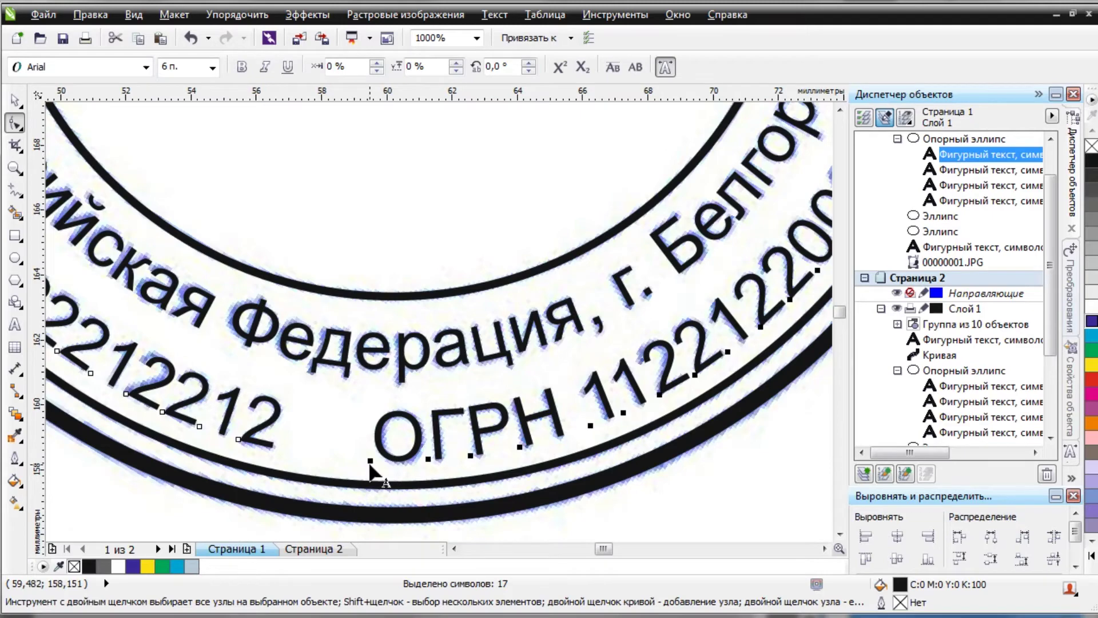
scroll(369, 460, "down", 1)
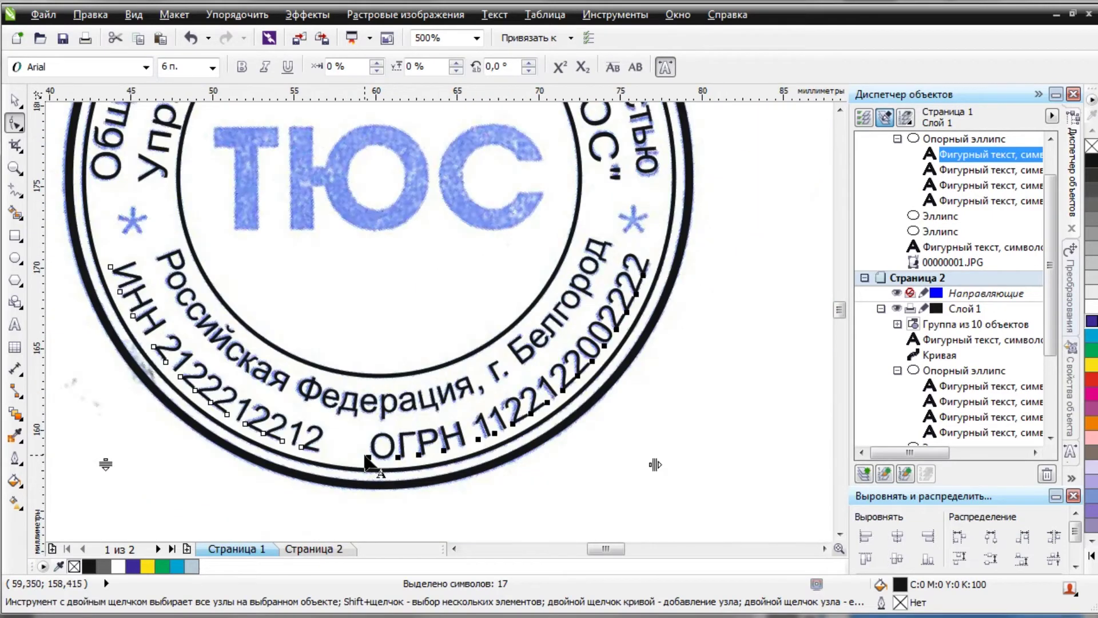
key("space")
left_click(15, 123)
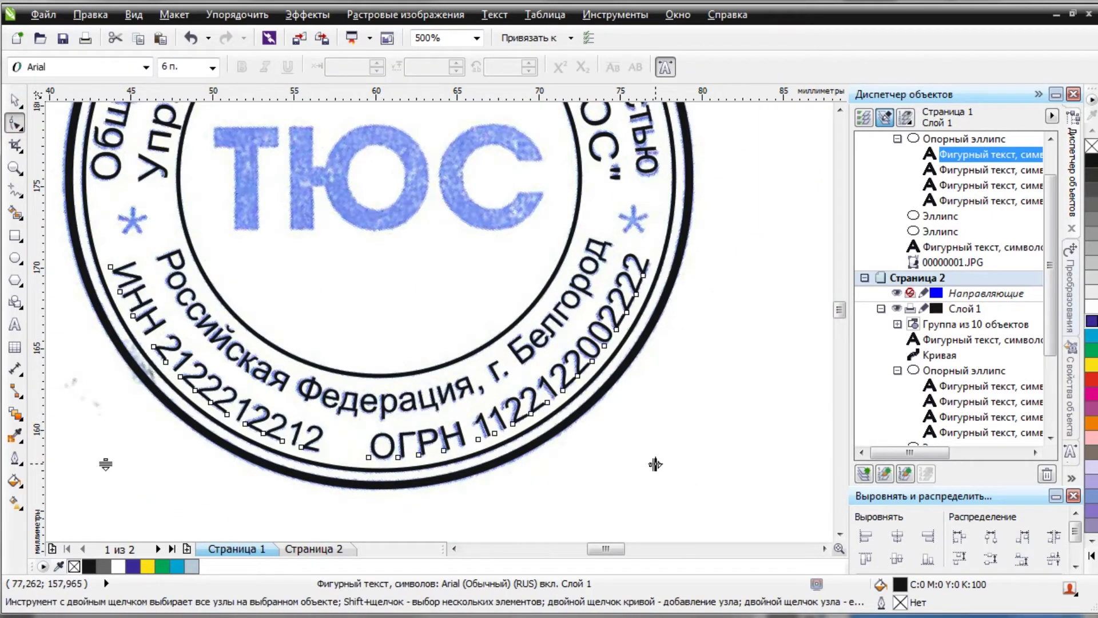
scroll(650, 463, "up", 2)
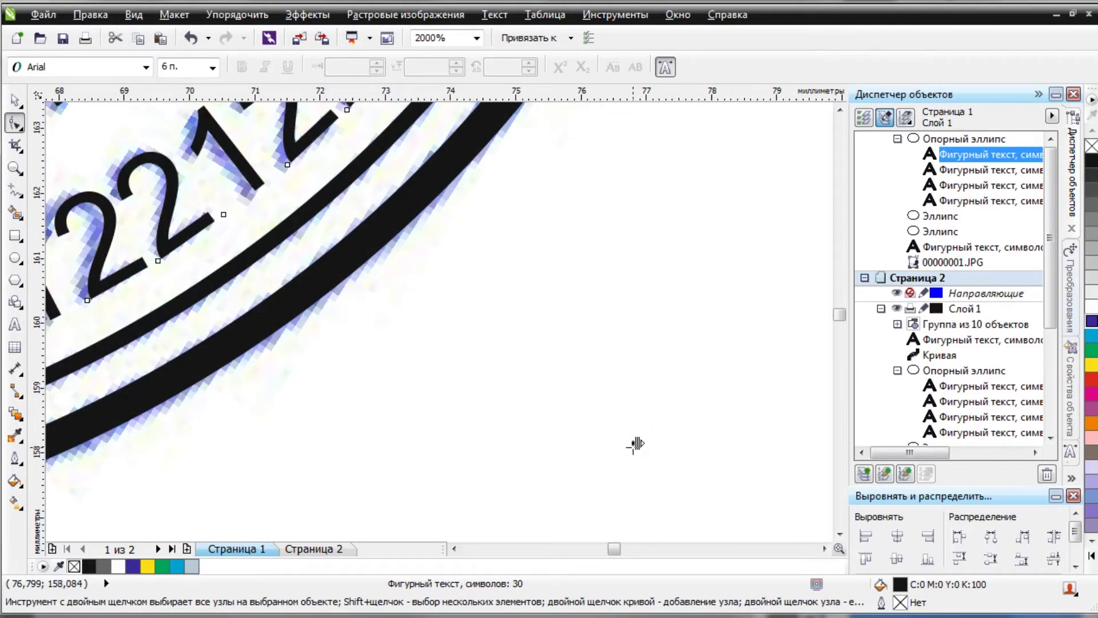
scroll(593, 438, "down", 2)
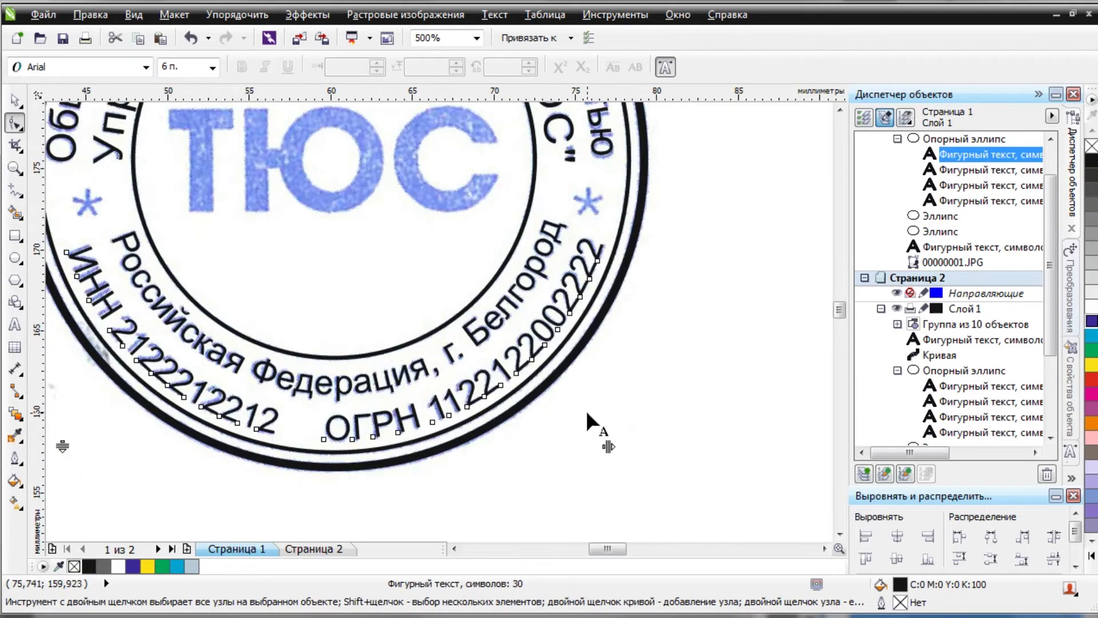
scroll(523, 366, "down", 2)
scroll(330, 343, "up", 2)
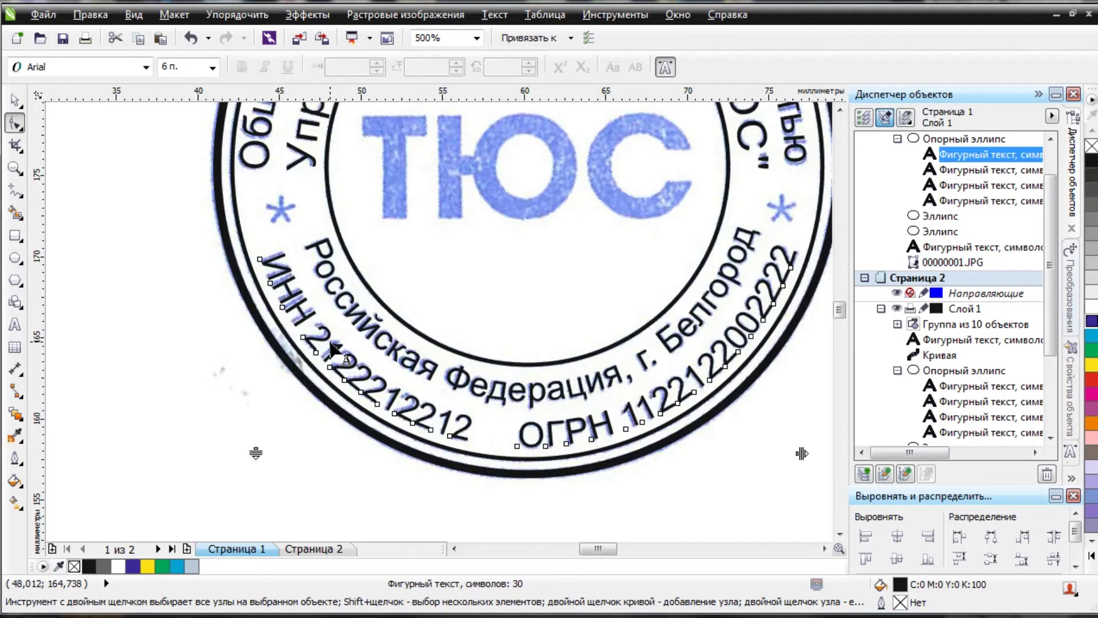
scroll(331, 345, "up", 1)
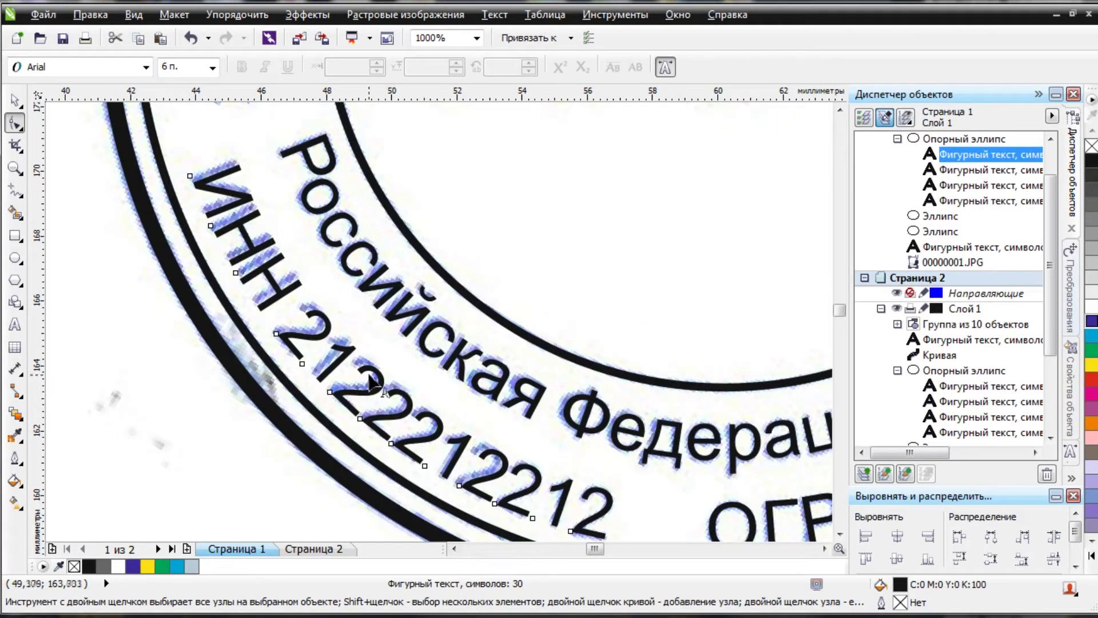
Select the ИНН letters and four digits, shifting the digits up-left onto the scan.
left_click_drag(101, 153, 286, 323)
scroll(200, 190, "up", 2)
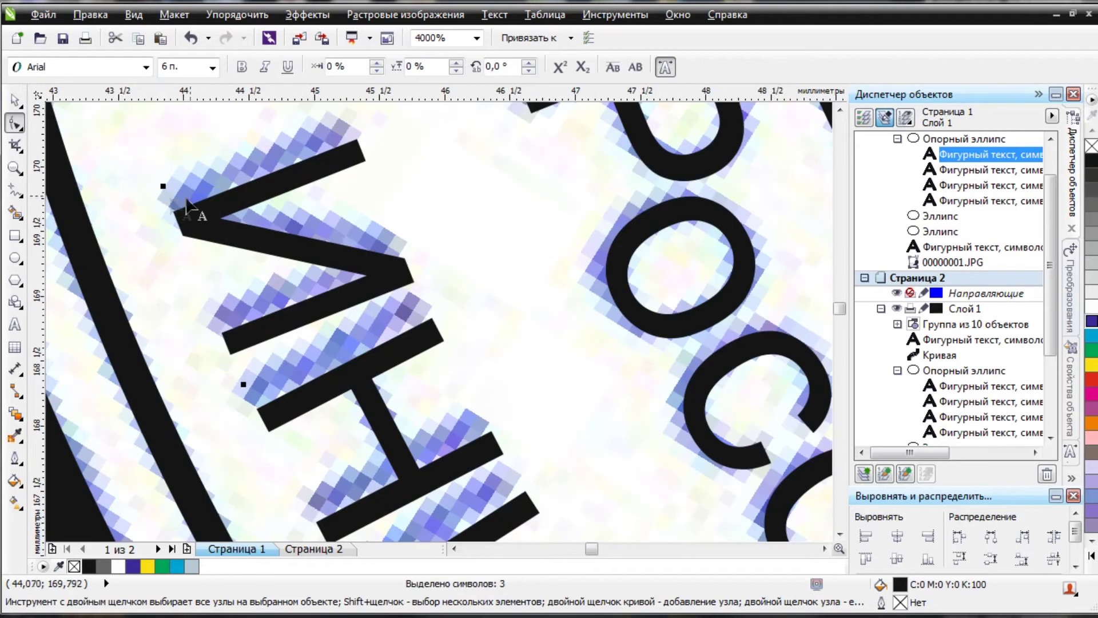
left_click(162, 185)
scroll(152, 164, "down", 2)
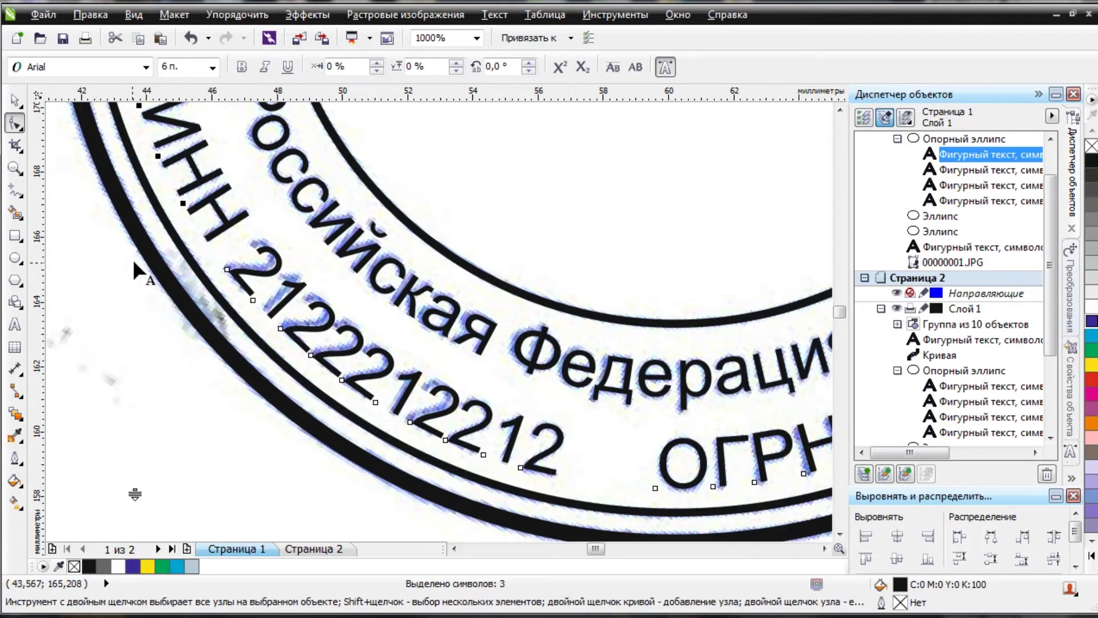
left_click_drag(127, 263, 349, 389)
scroll(239, 278, "up", 2)
left_click_drag(239, 282, 219, 263)
scroll(218, 260, "down", 2)
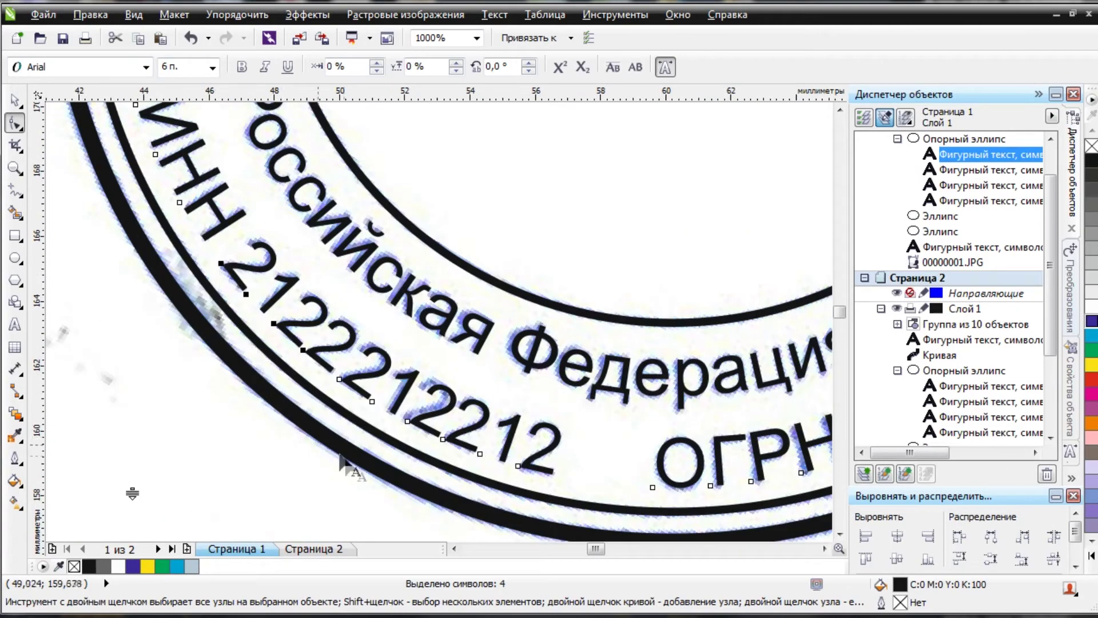
Nudge the single digit 2 up-left to line up with the scanned number.
scroll(422, 422, "up", 2)
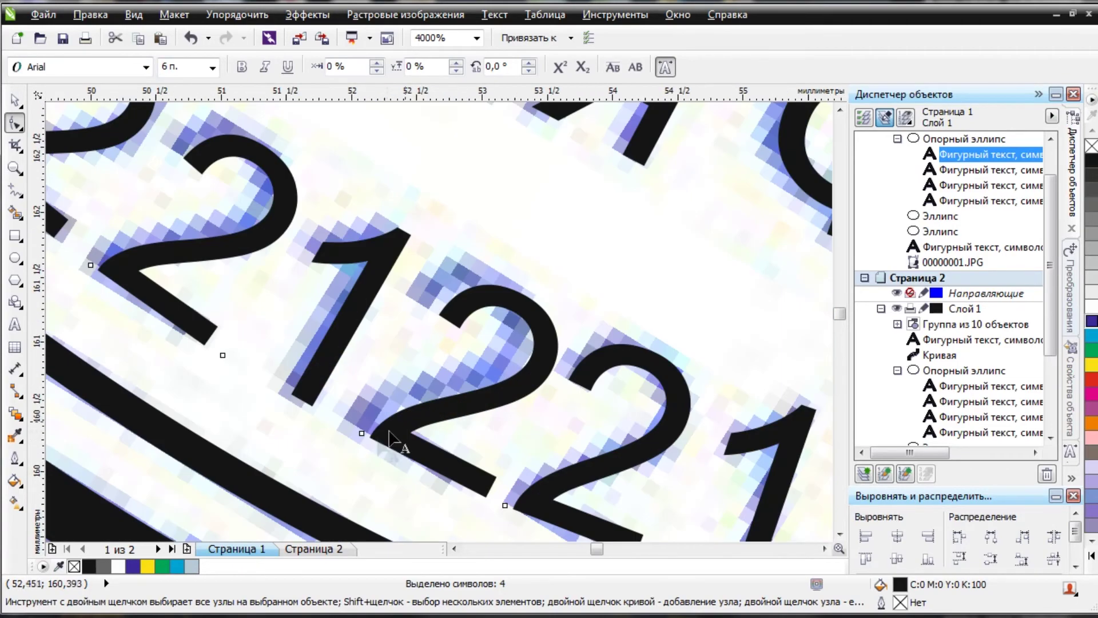
left_click(359, 430)
left_click_drag(338, 417, 338, 417)
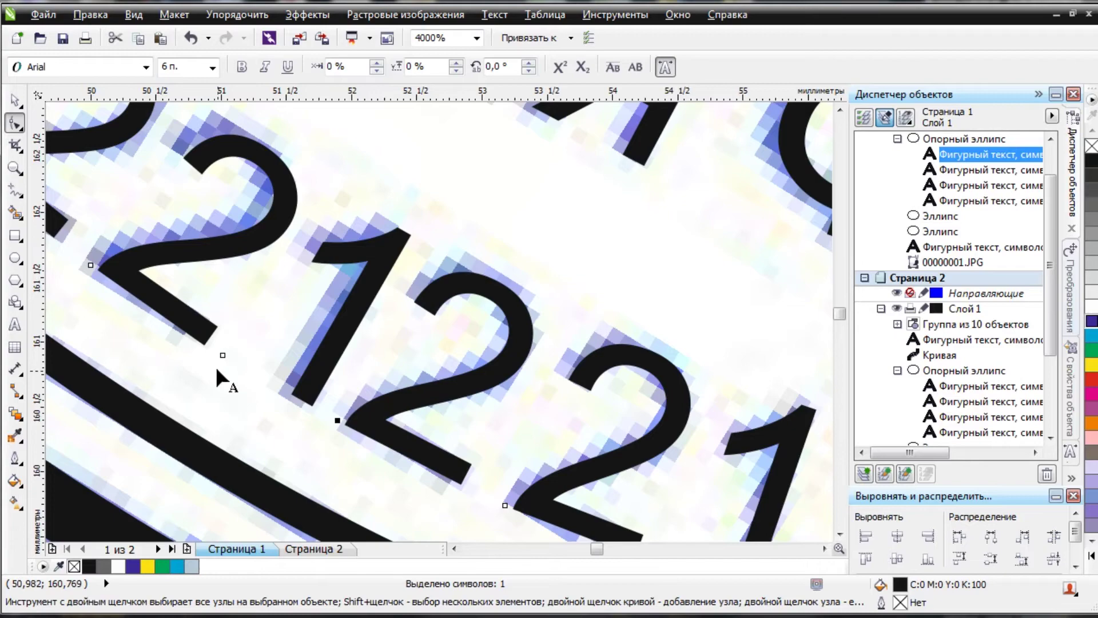
left_click_drag(90, 266, 84, 260)
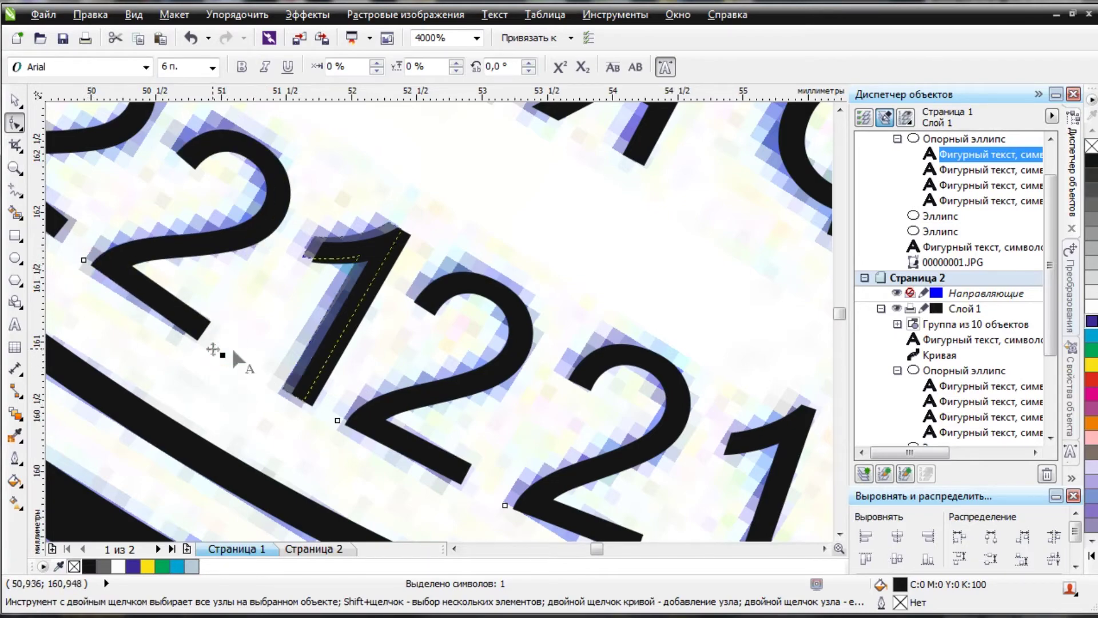
scroll(216, 351, "down", 2)
scroll(278, 357, "down", 2)
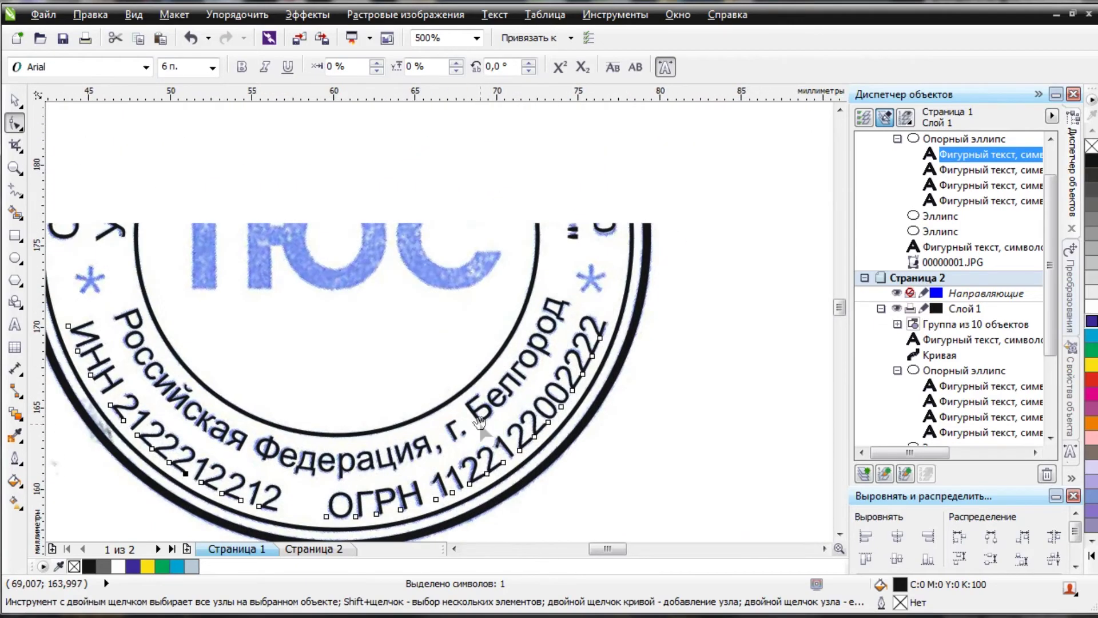
scroll(448, 296, "up", 1)
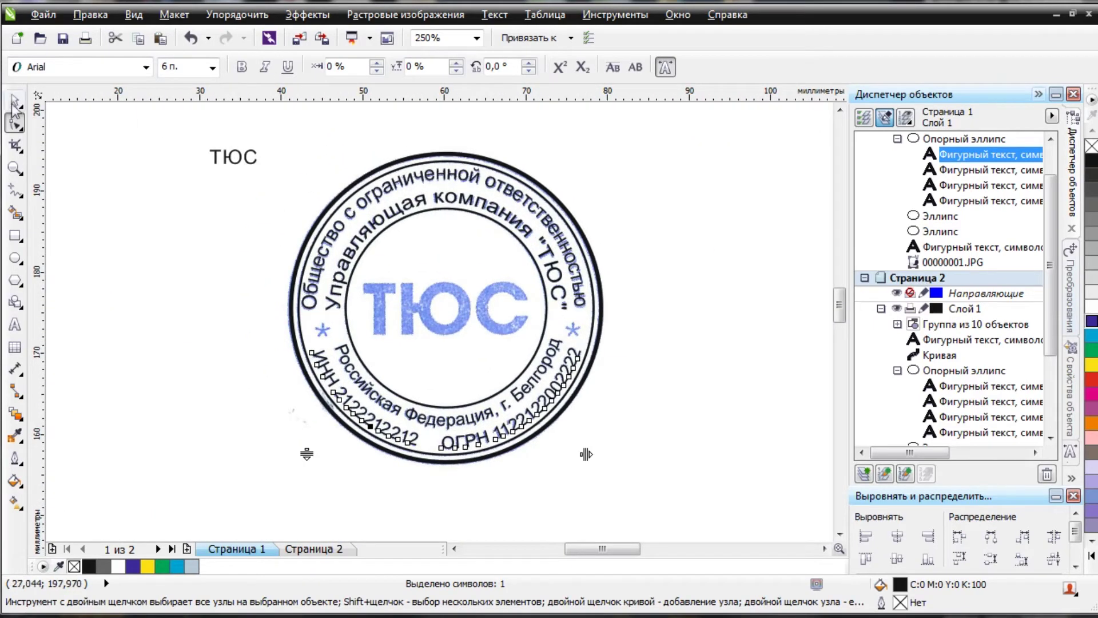
Move the small ТЮС text onto the stamp's centre and deselect it.
left_click(21, 101)
left_click(233, 156)
left_click_drag(233, 156, 384, 275)
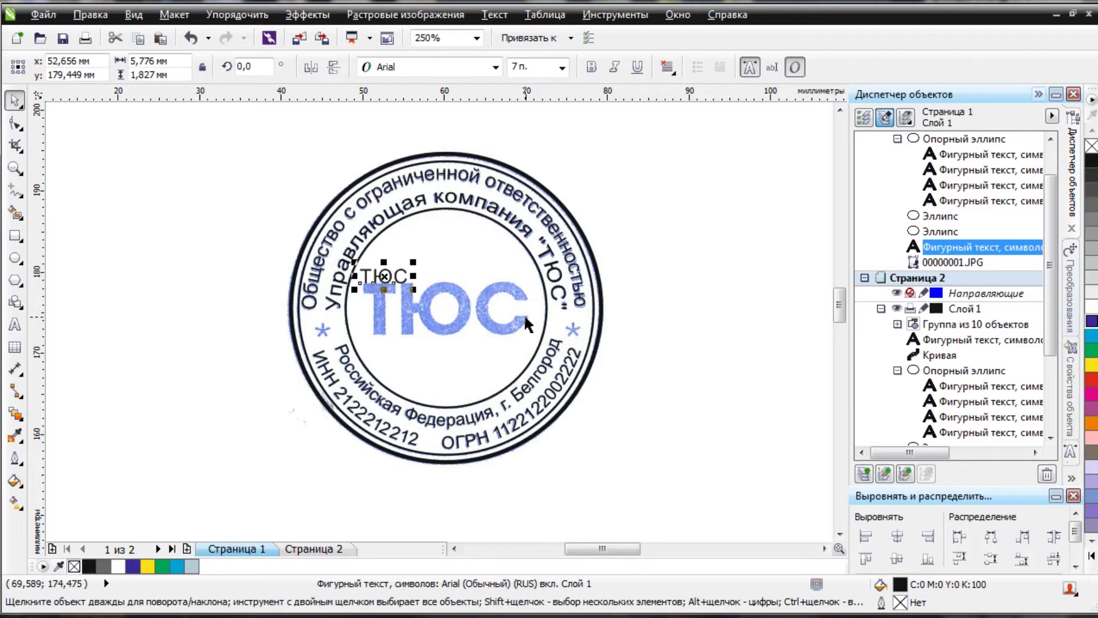
key("Escape")
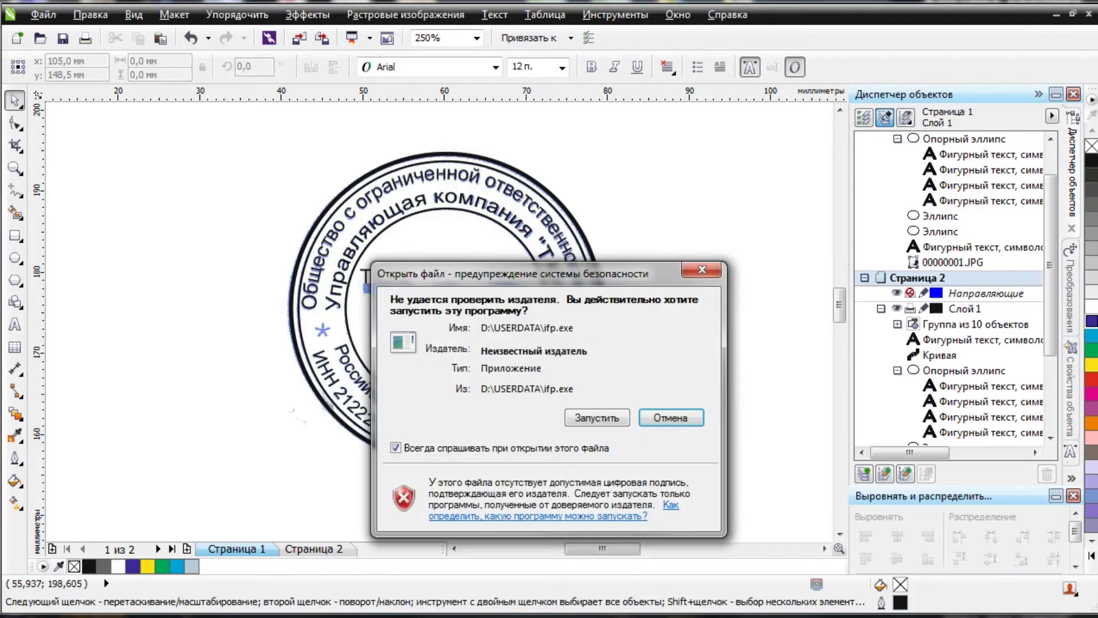
Launch the font previewer, enlarge its window, and preview all fonts in bold.
left_click(581, 418)
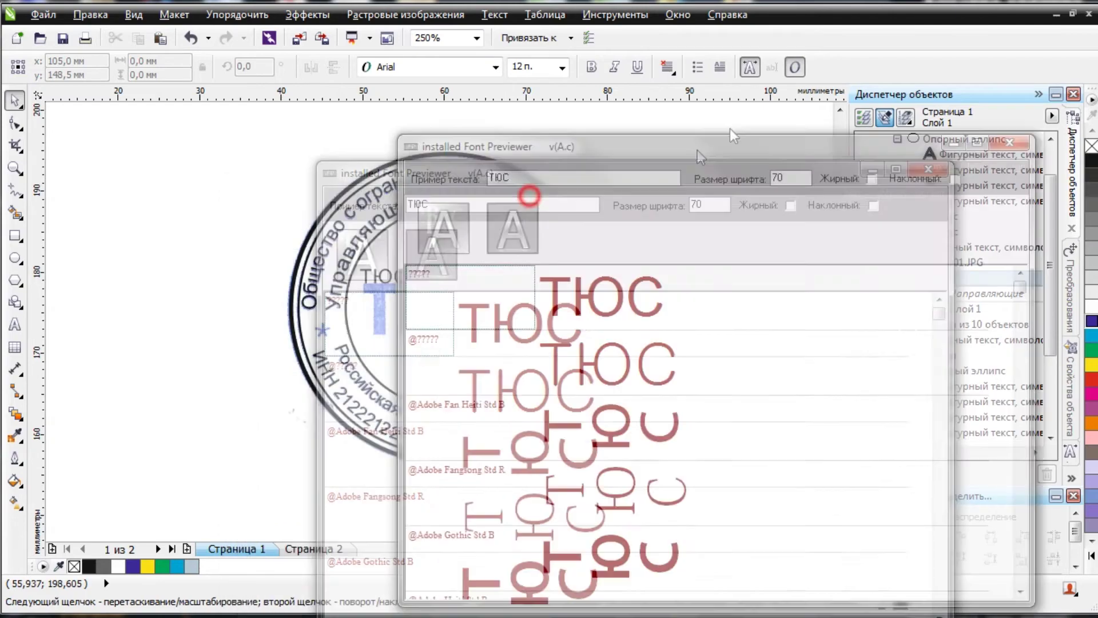
left_click_drag(730, 136, 757, 12)
left_click_drag(778, 462, 760, 602)
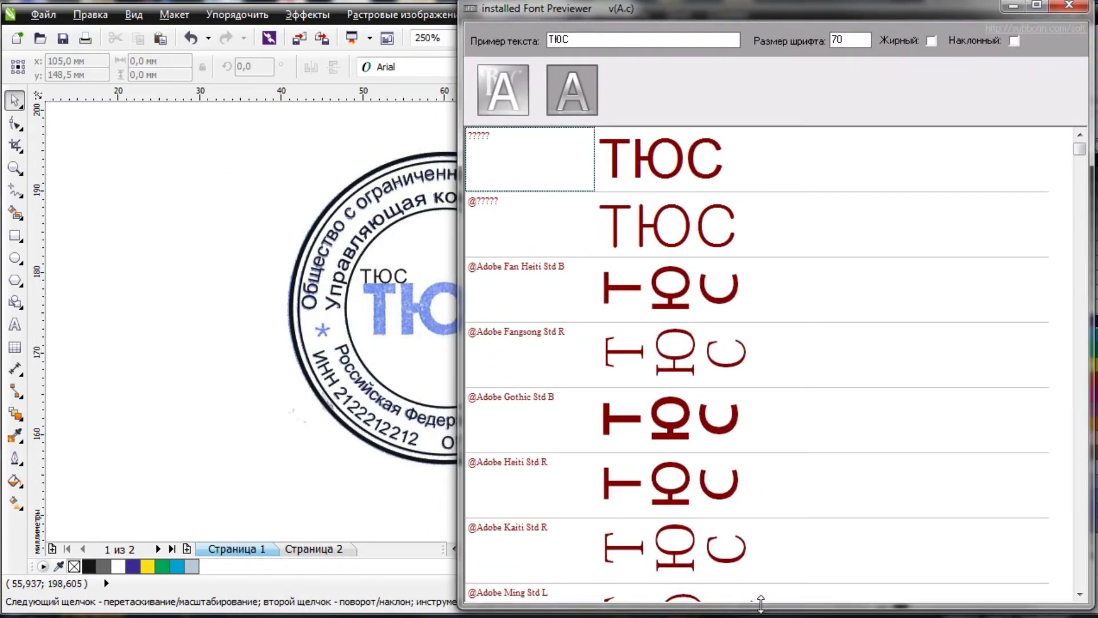
left_click(931, 41)
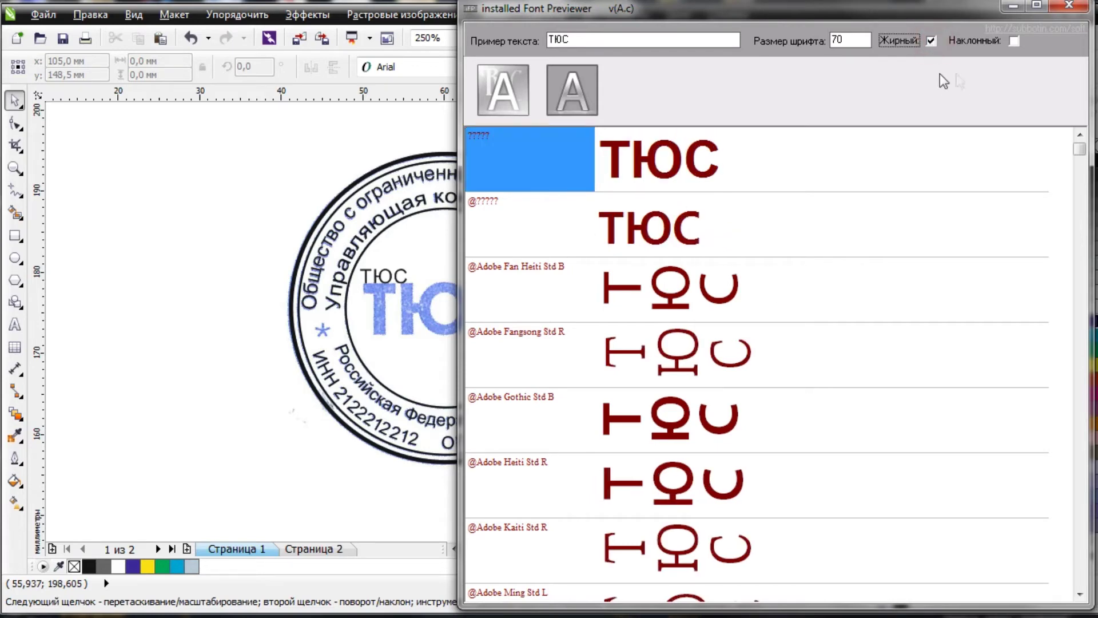
Pick a_AvanteBs from the a_ fonts, then shrink and close the previewer.
key("Down")
key("Down")
key("Down")
key("Down")
key("Down")
key("Down")
key("Down")
key("Down")
key("Down")
key("Down")
key("Down")
key("Down")
key("Down")
key("Down")
key("Down")
key("Down")
key("Down")
key("Down")
key("Down")
key("Down")
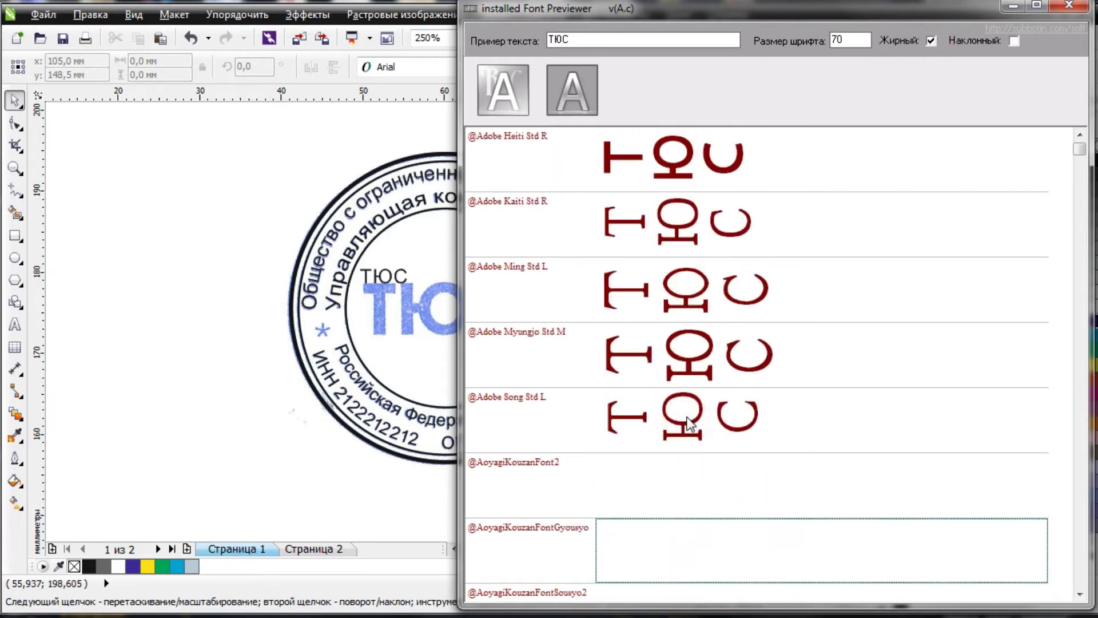
key("Down")
key("Down")
key("Down")
key("Down")
key("Down")
key("Down")
key("Down")
key("Down")
key("Down")
key("Down")
key("Down")
key("Down")
key("Down")
key("Down")
key("Down")
key("Down")
key("Down")
key("Down")
key("Down")
key("Down")
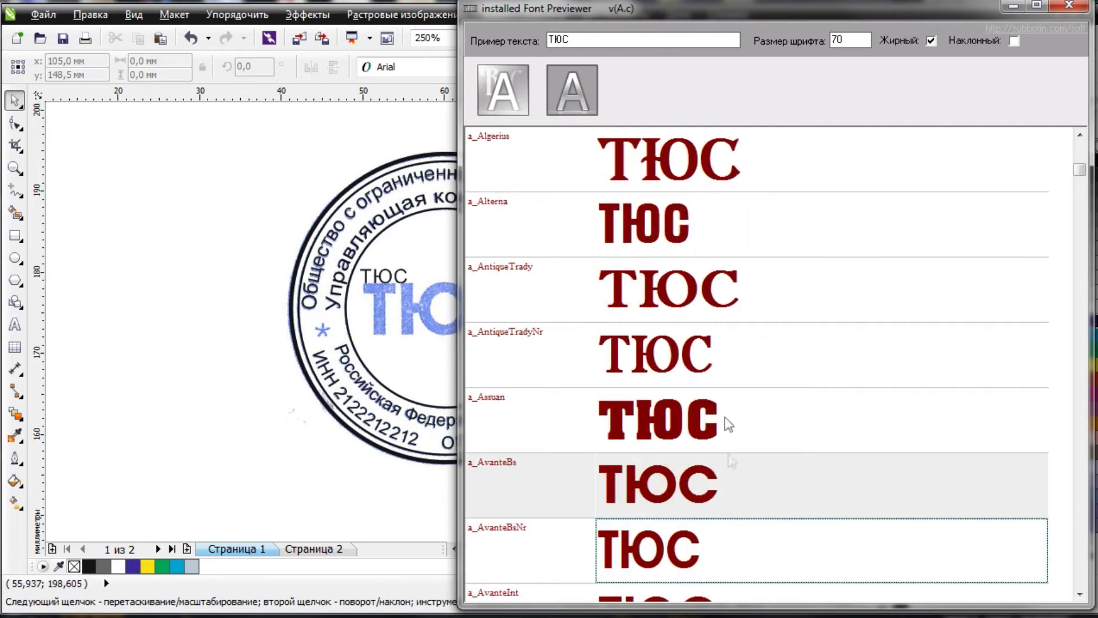
left_click(648, 496)
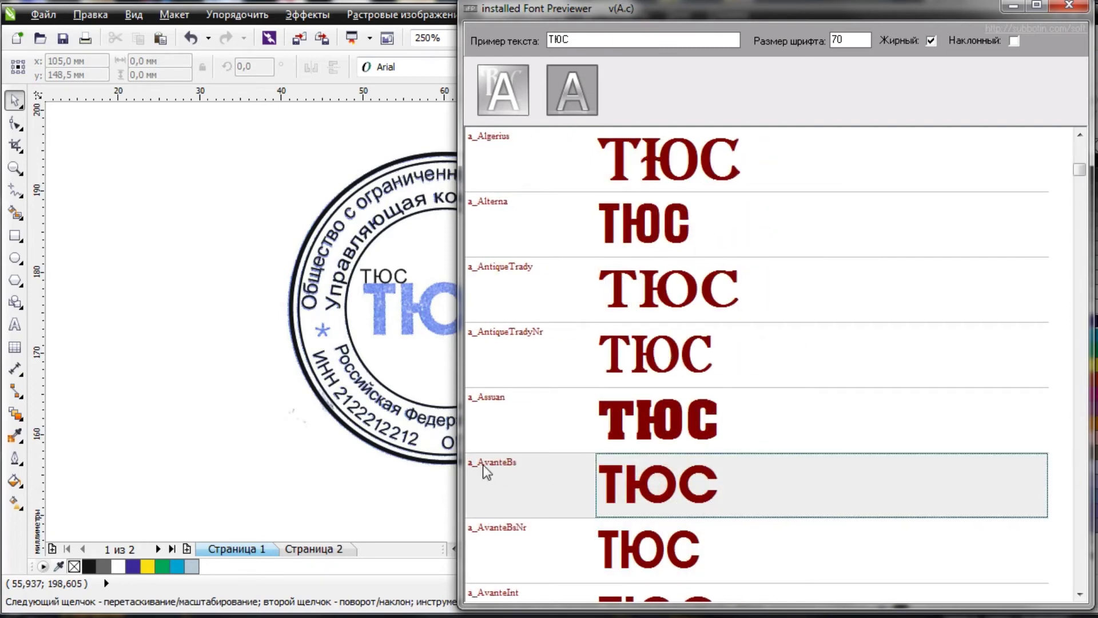
left_click_drag(629, 11, 778, 2)
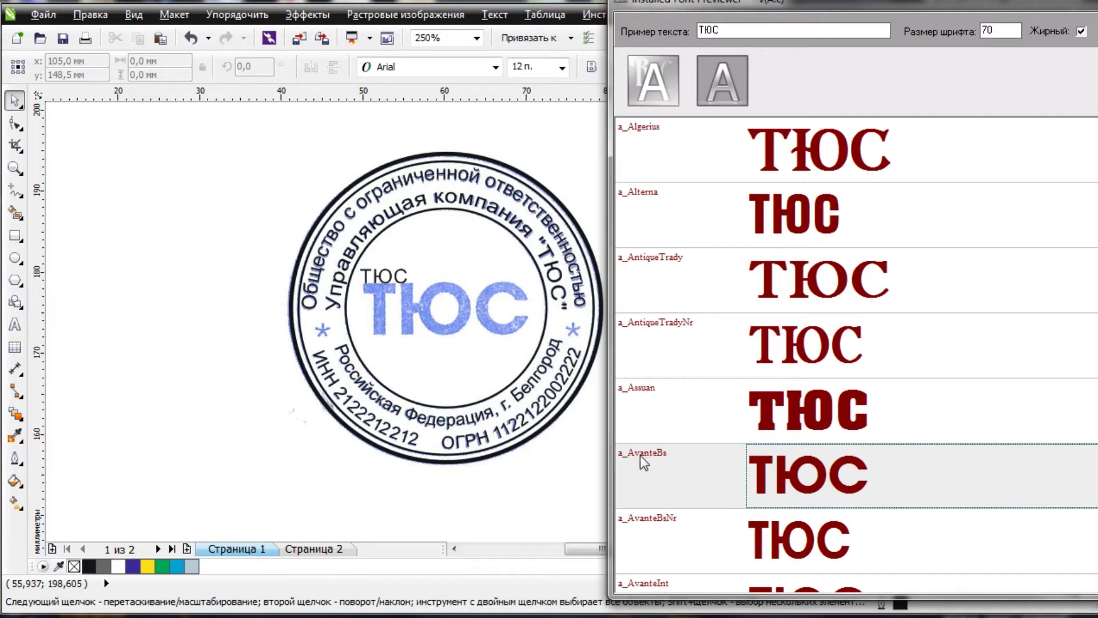
left_click_drag(836, 14, 745, 60)
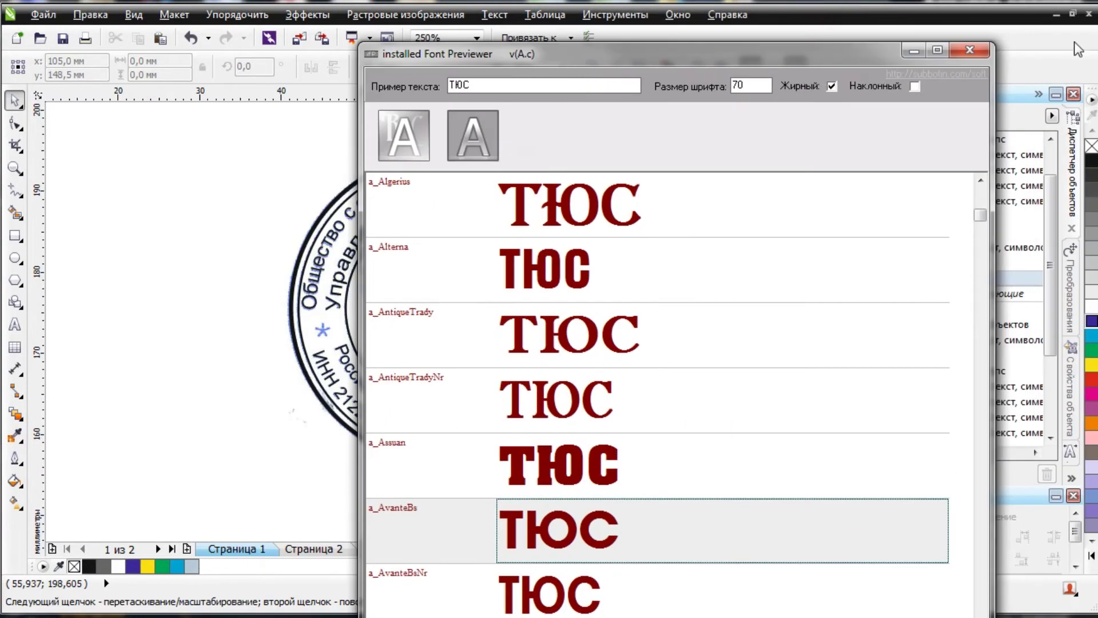
left_click(973, 54)
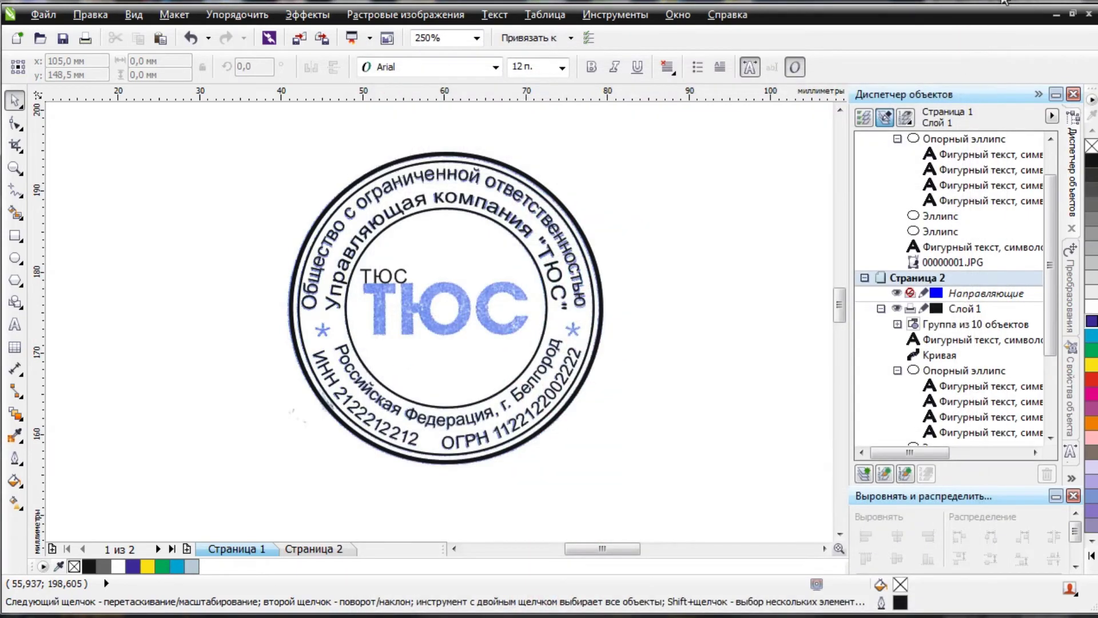
Set the ТЮС text to the a_AvanteBs extra-bold (Очень жирный) font.
left_click(383, 276)
double_click(383, 276)
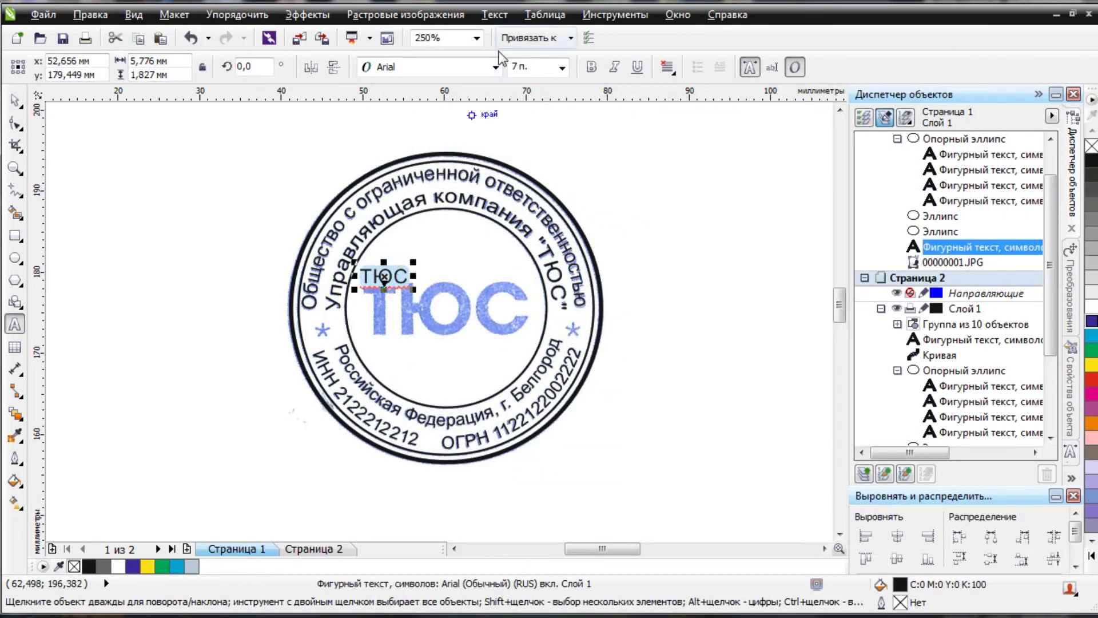
left_click(495, 66)
scroll(412, 286, "down", 5)
scroll(413, 218, "up", 8)
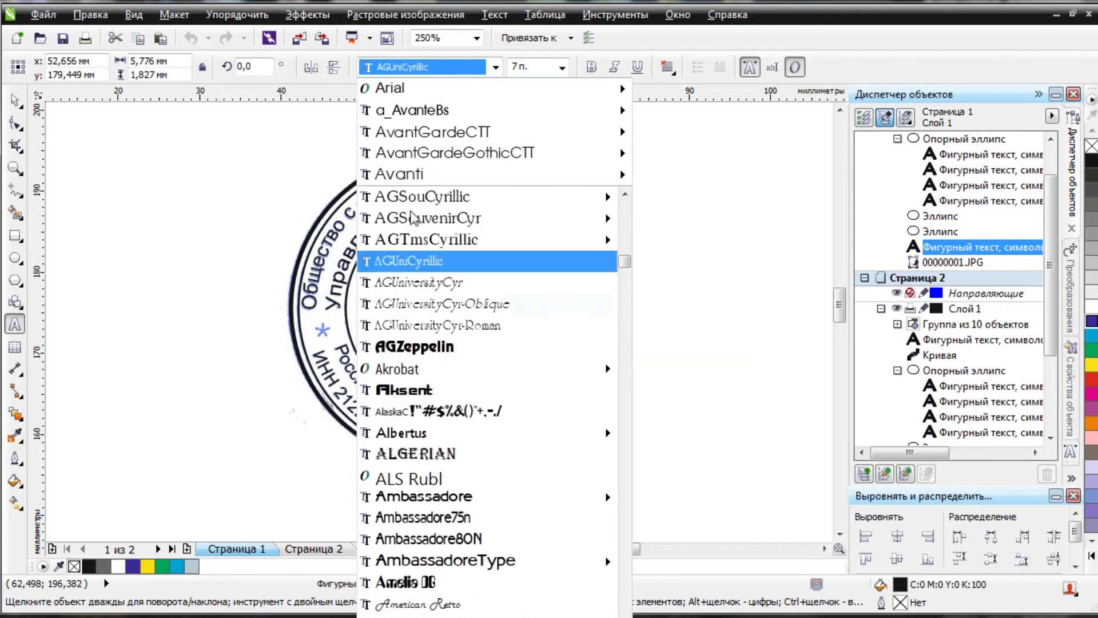
mouse_move(446, 137)
mouse_move(413, 117)
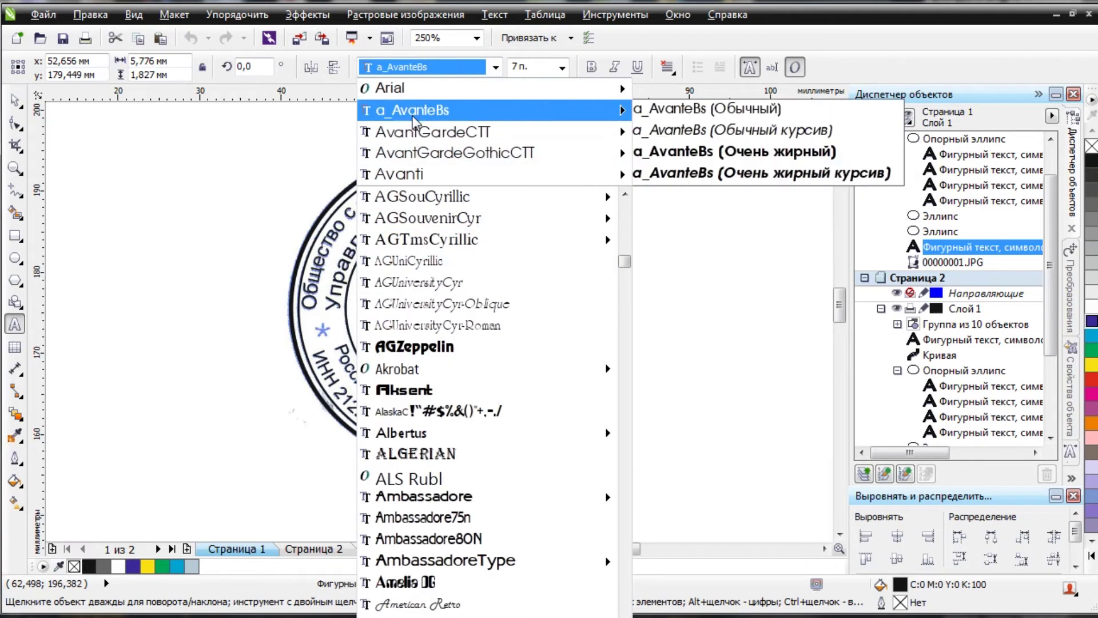
left_click(696, 152)
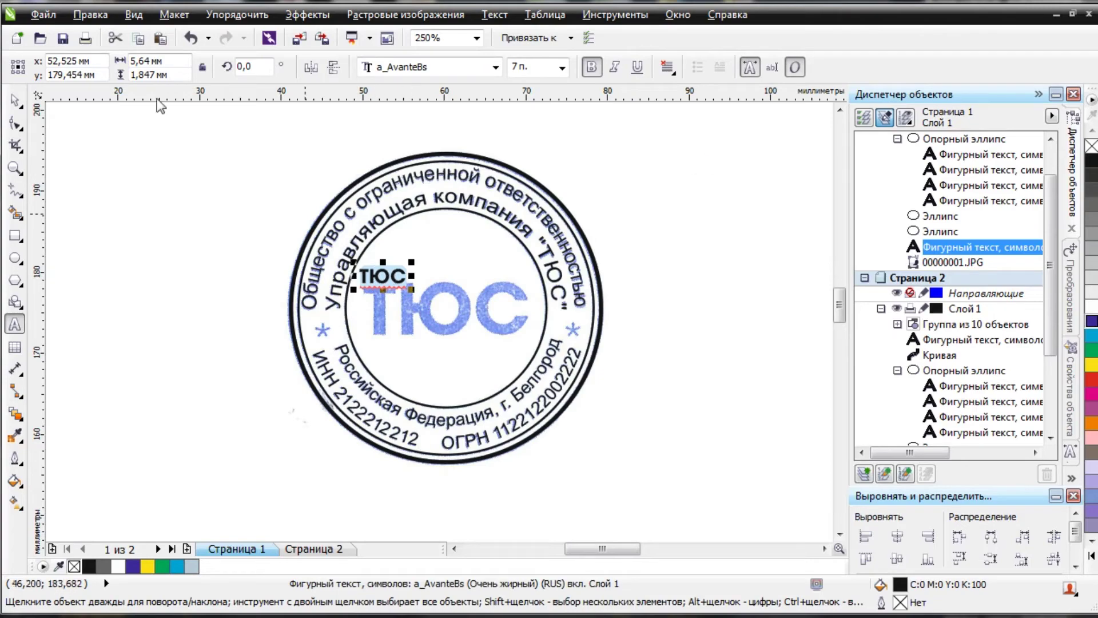
Move ТЮС onto the blue letters and enlarge it to about 24,315 pt.
left_click(14, 100)
scroll(399, 279, "up", 5)
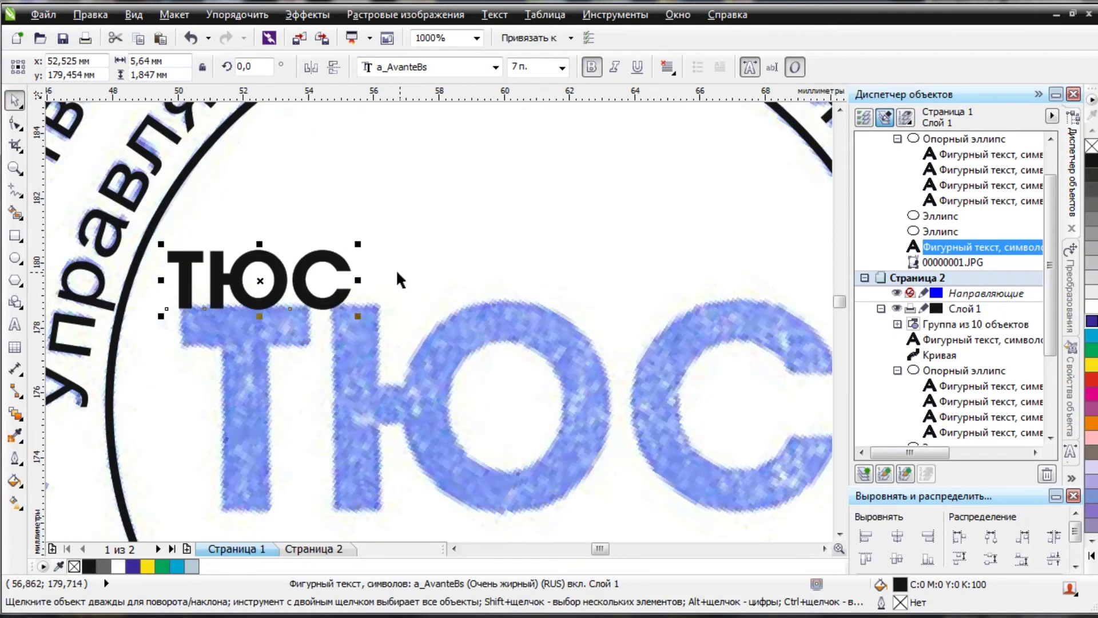
left_click_drag(386, 269, 475, 225)
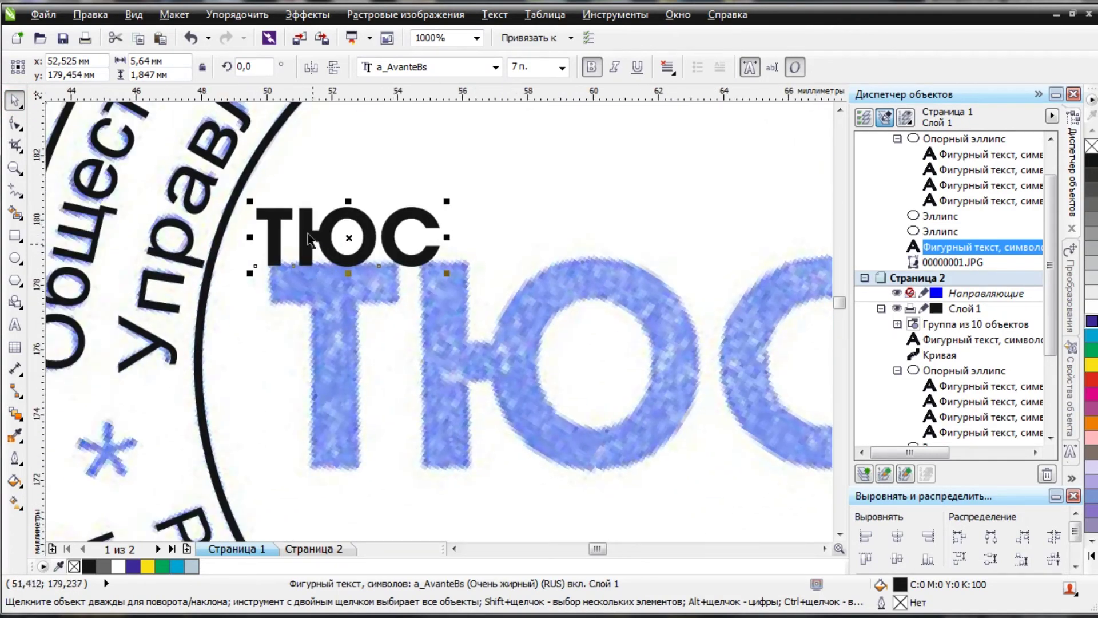
left_click_drag(269, 219, 242, 223)
scroll(277, 270, "up", 10)
scroll(243, 223, "down", 12)
left_click_drag(339, 260, 568, 380)
scroll(220, 224, "up", 4)
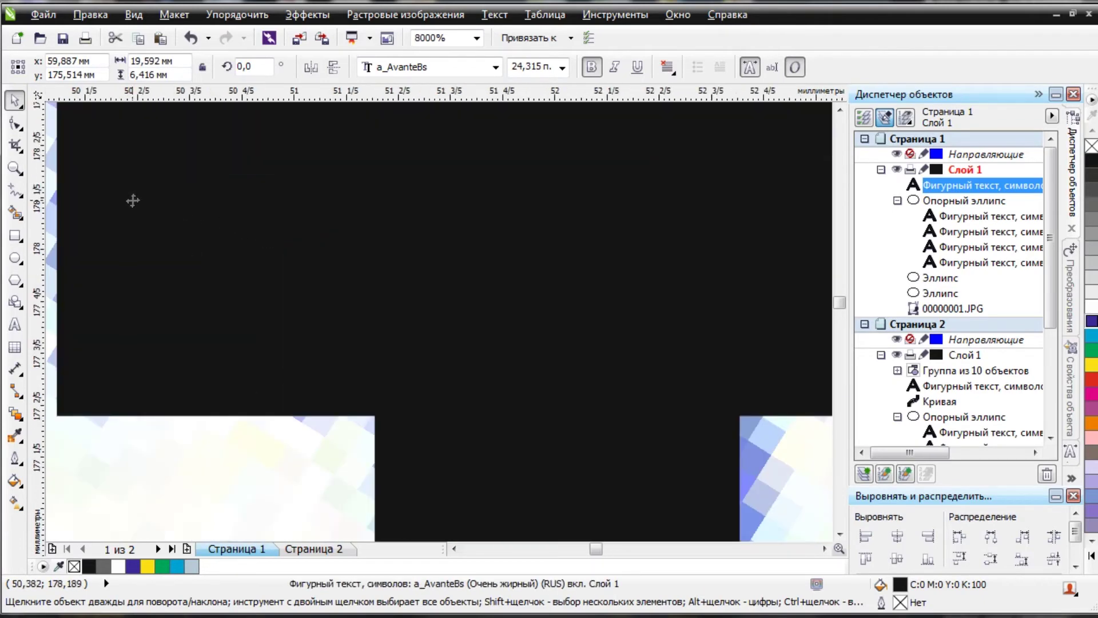
scroll(225, 216, "down", 3)
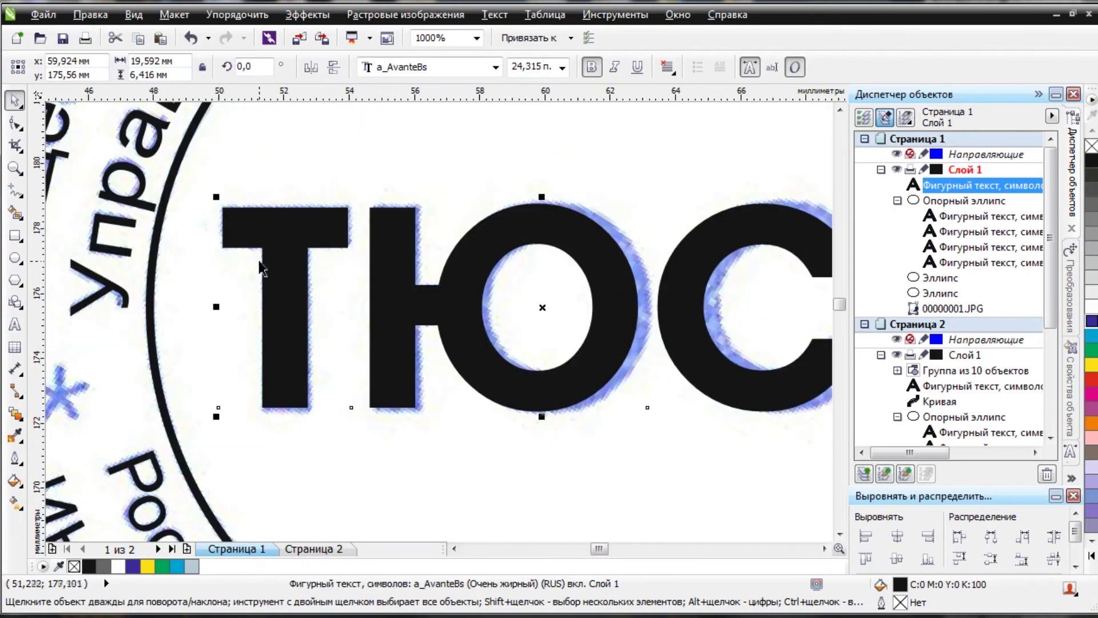
scroll(226, 217, "up", 1)
scroll(226, 218, "up", 1)
scroll(231, 218, "down", 1)
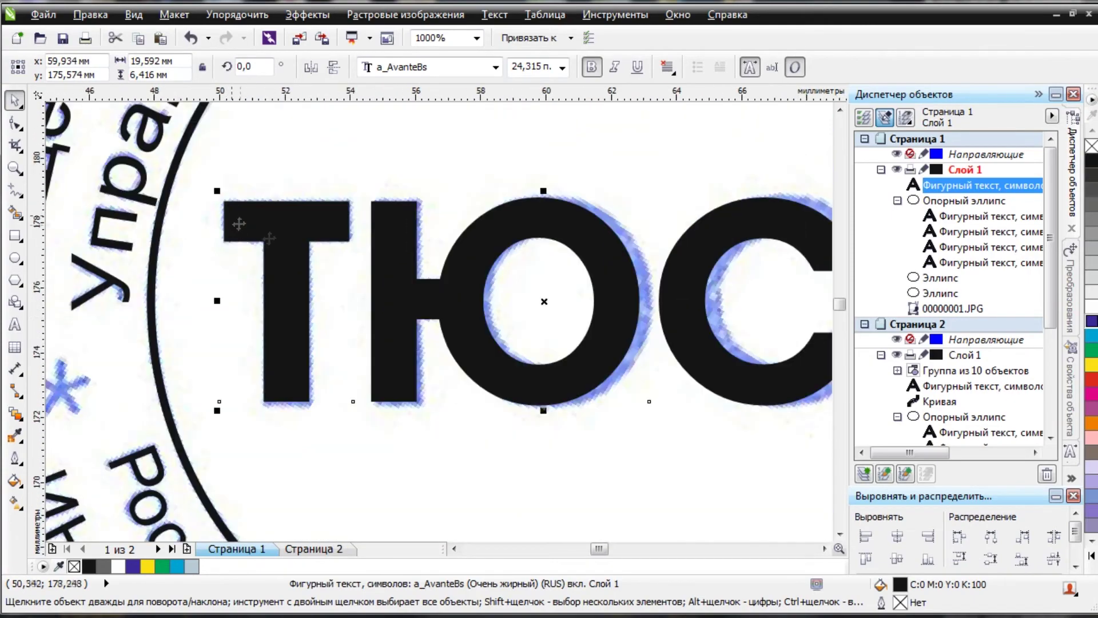
scroll(362, 336, "down", 1)
scroll(493, 344, "up", 1)
left_click_drag(330, 234, 547, 245)
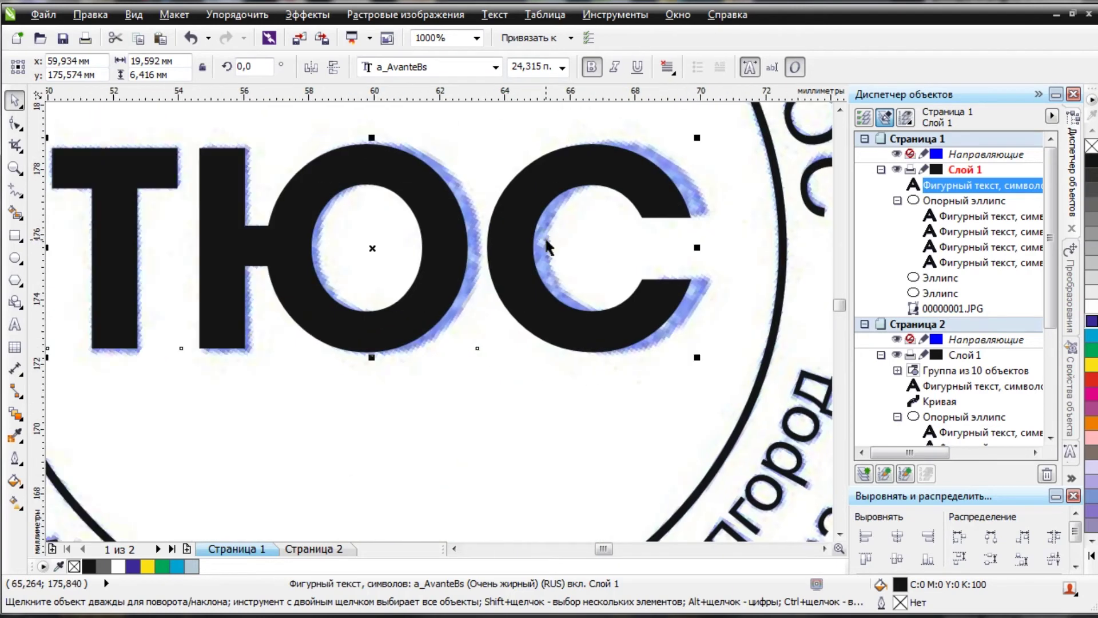
Widen the letter spacing of ТЮС to match the scanned letters.
left_click(15, 123)
left_click_drag(698, 360, 707, 362)
scroll(382, 228, "down", 3)
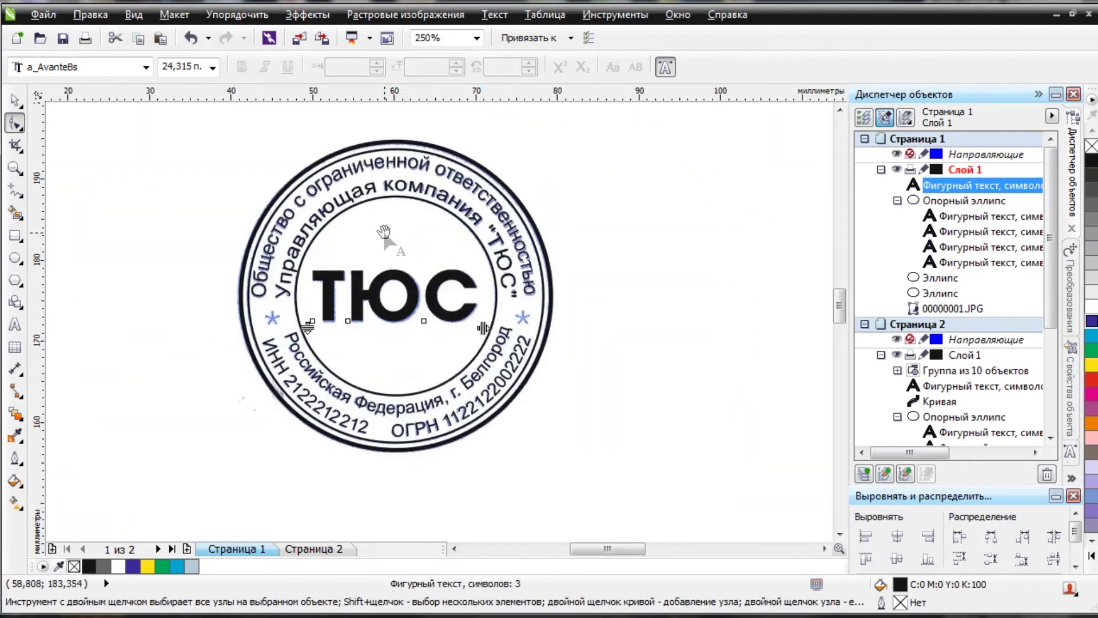
scroll(382, 227, "up", 2)
key("space")
left_click(572, 420)
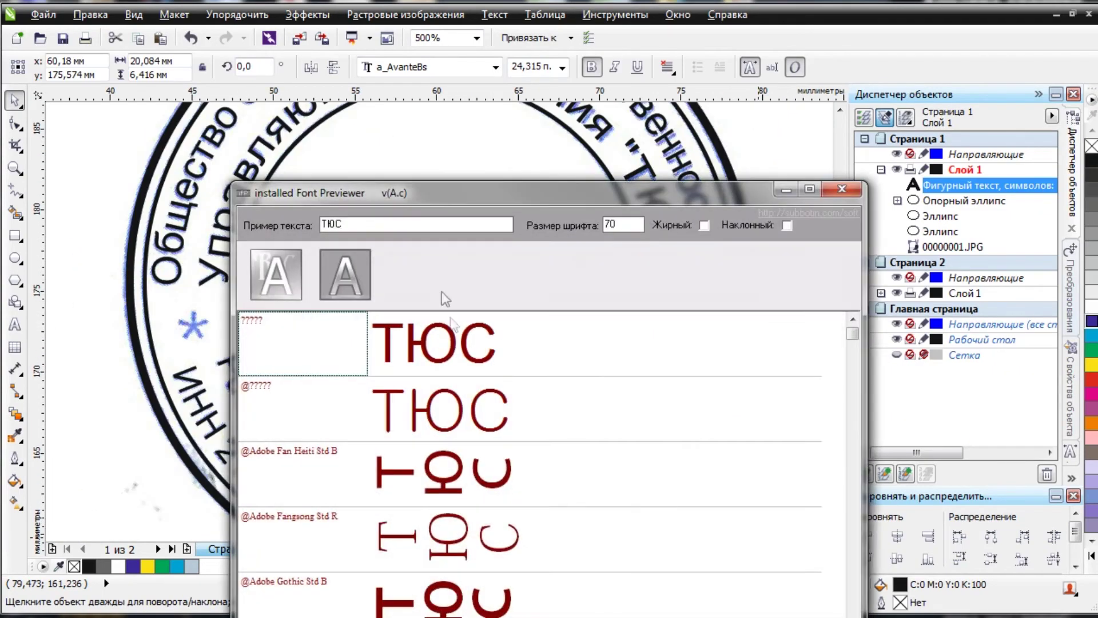
left_click(398, 224)
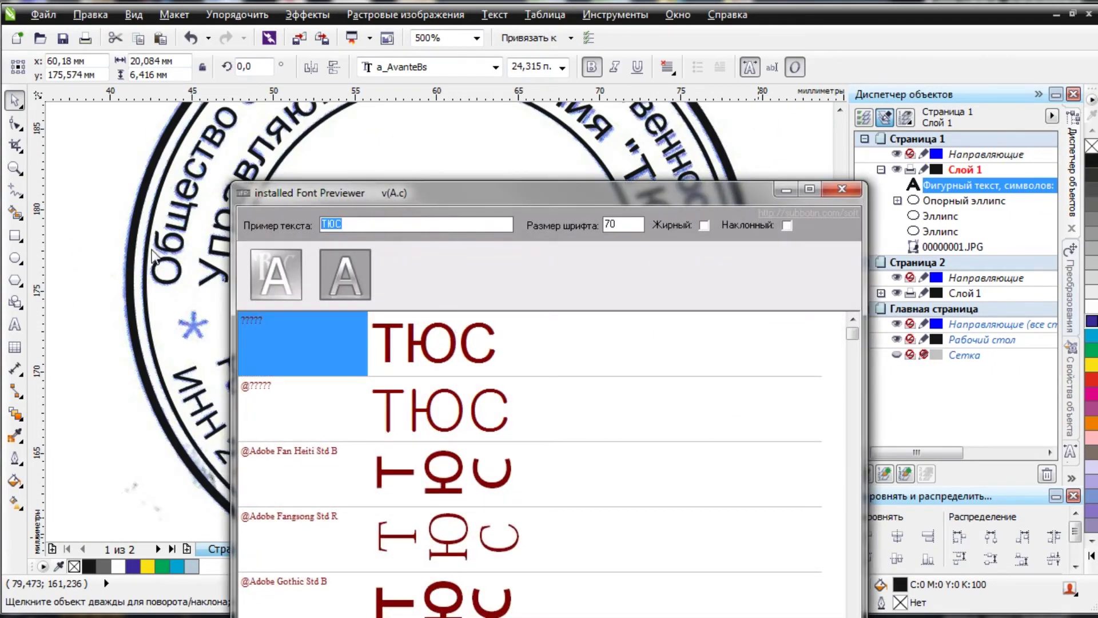
type("*")
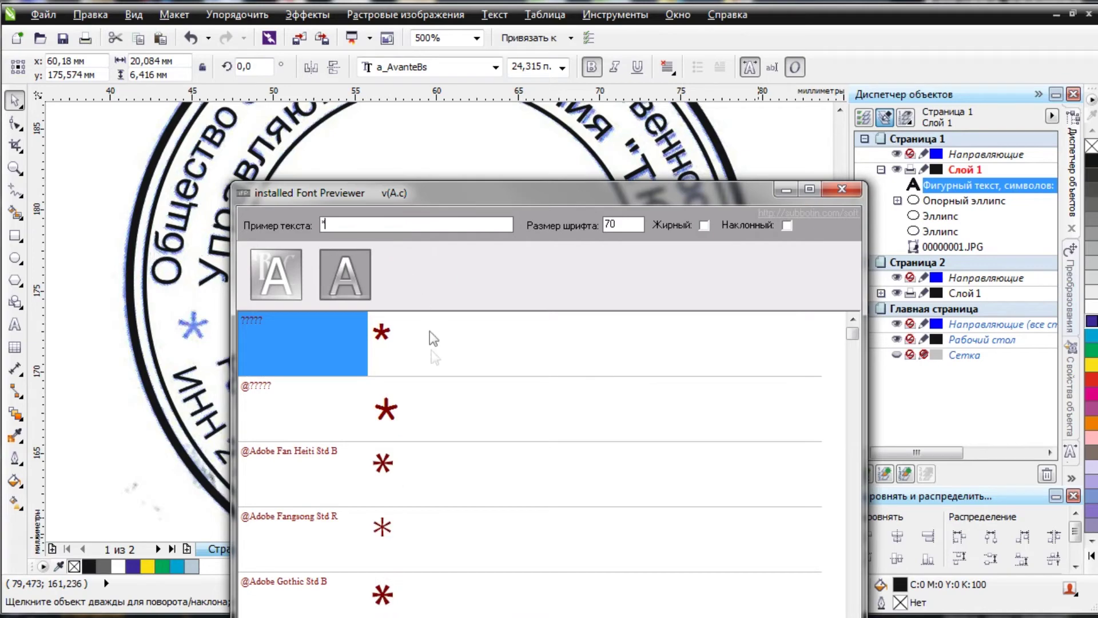
scroll(433, 337, "down", 10)
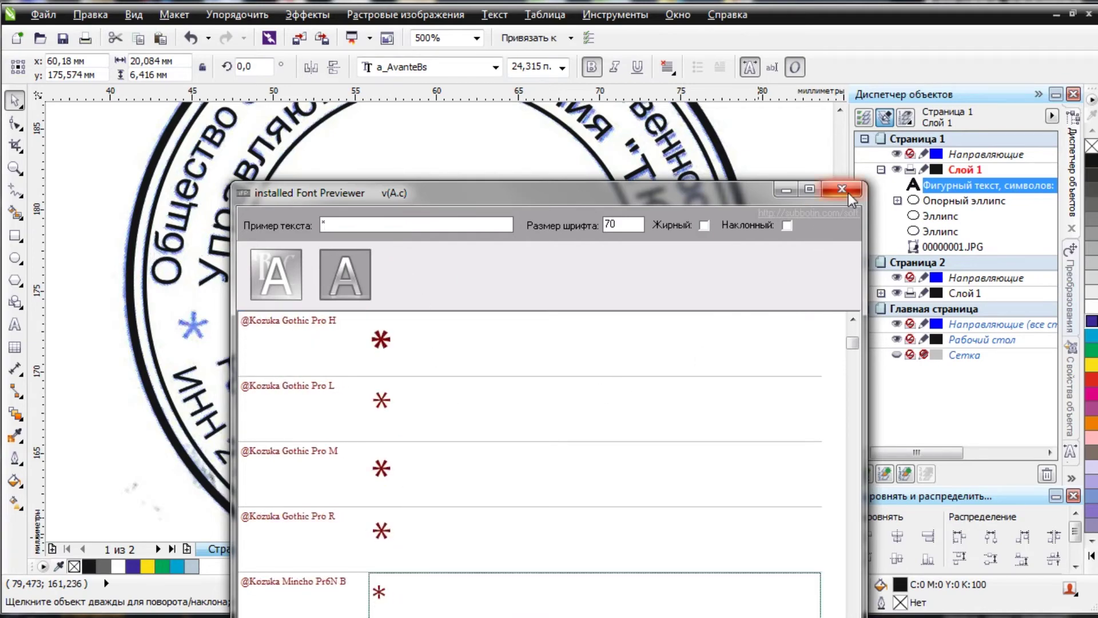
left_click(842, 189)
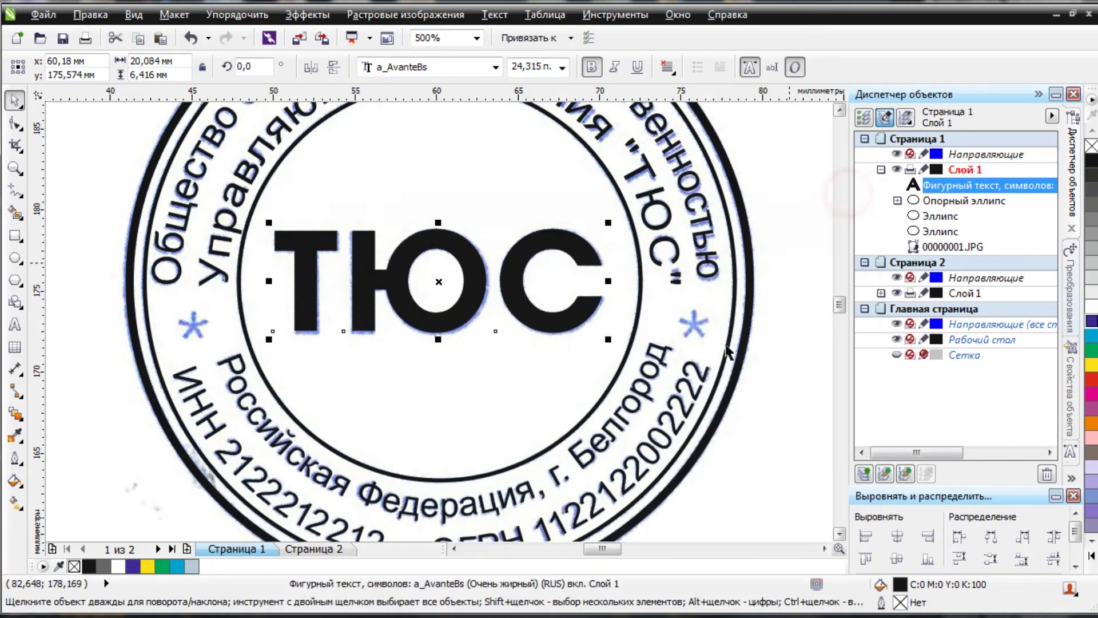
Create an asterisk text object beside the stamp and set its font to Cougel.
left_click(15, 326)
left_click(86, 399)
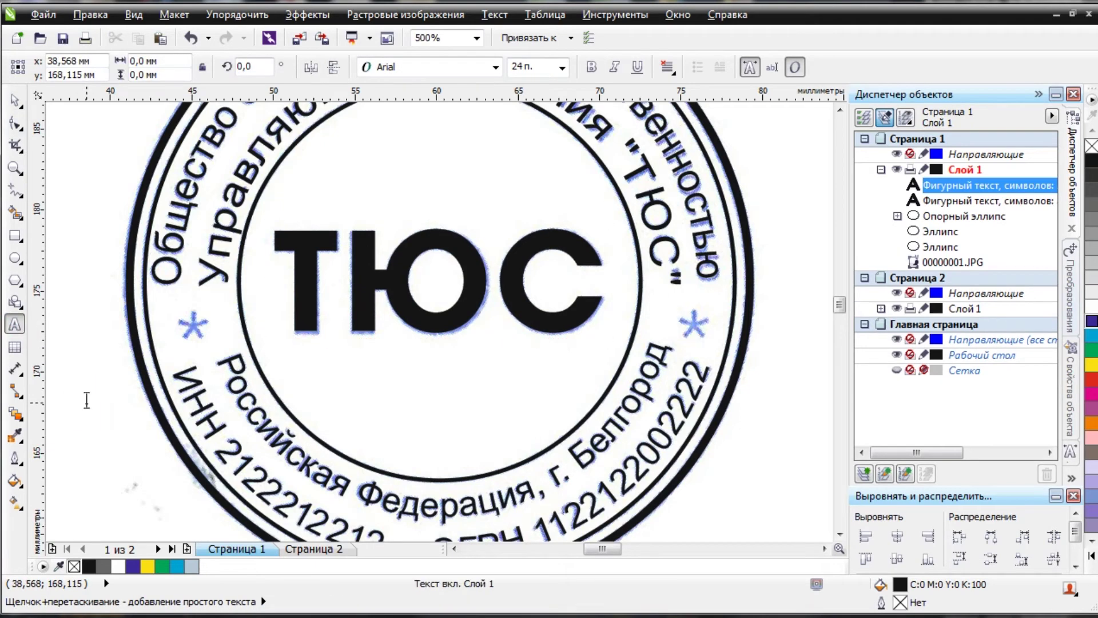
type("*")
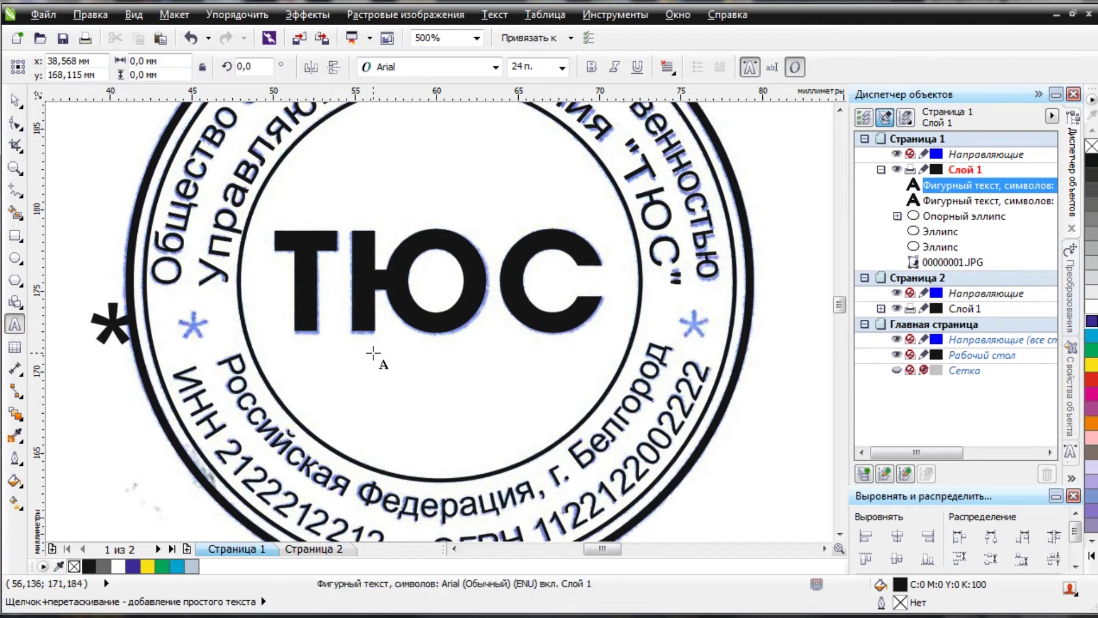
left_click_drag(89, 323, 140, 323)
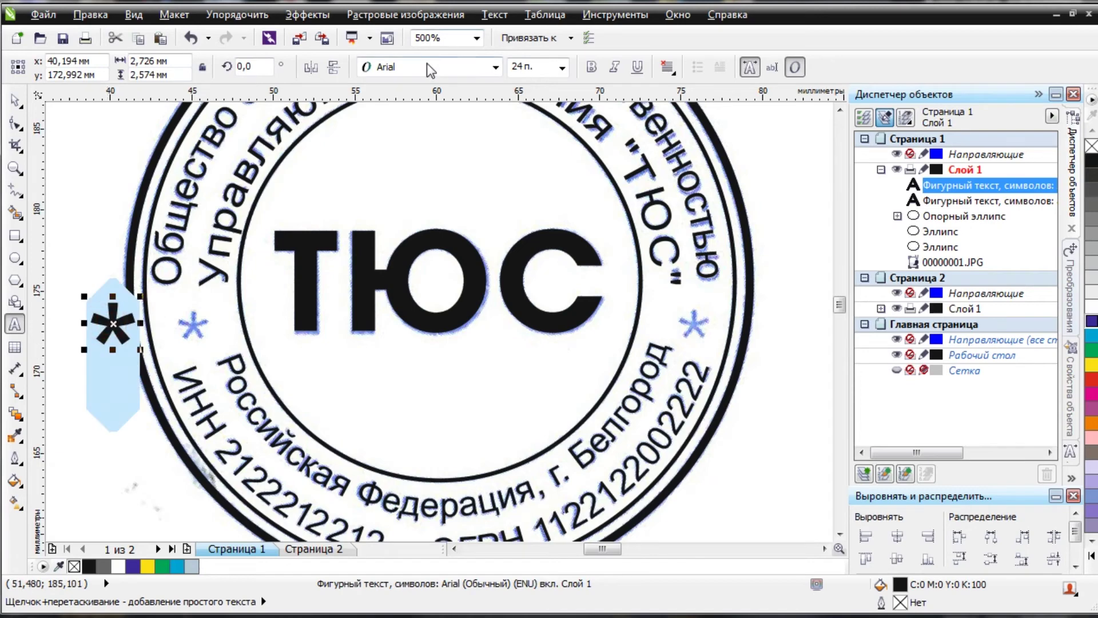
left_click(427, 66)
left_click(402, 112)
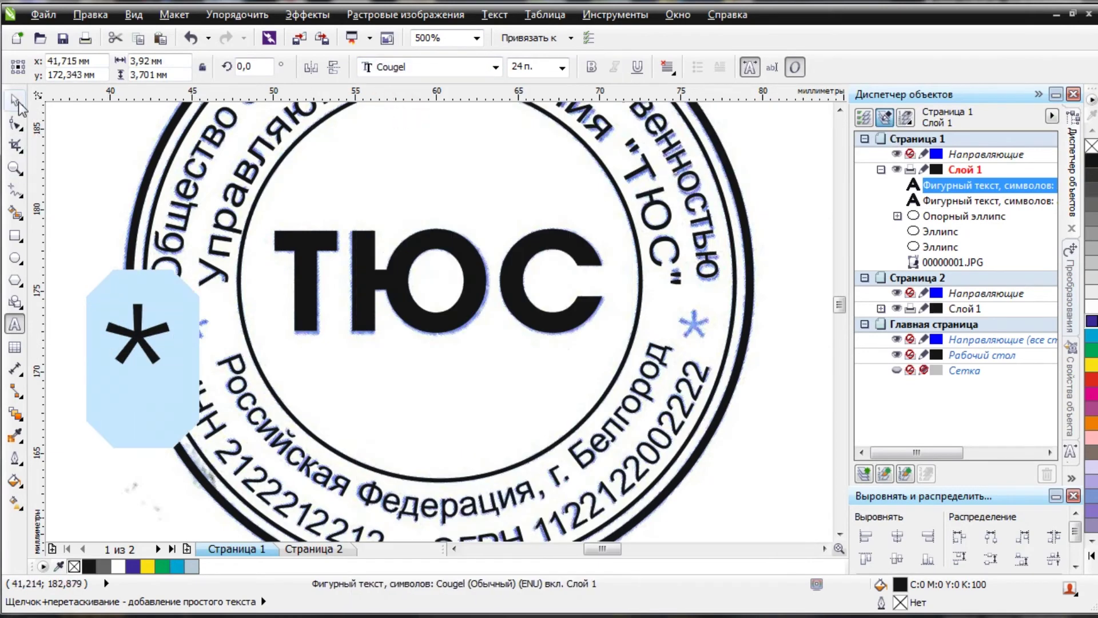
Shrink the asterisk to about 11 pt and place it on the left blue star.
left_click(15, 101)
left_click_drag(134, 337, 572, 343)
key("ctrl+z")
scroll(209, 335, "up", 5)
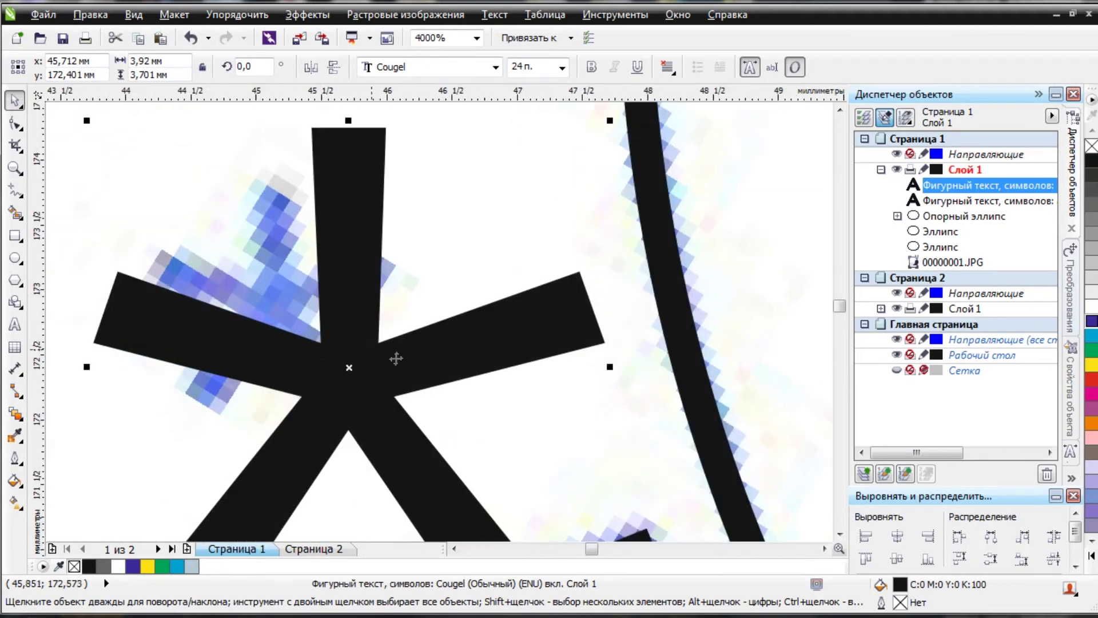
scroll(367, 345, "down", 1)
left_click_drag(503, 485, 366, 390)
left_click_drag(297, 292, 336, 329)
scroll(478, 302, "down", 4)
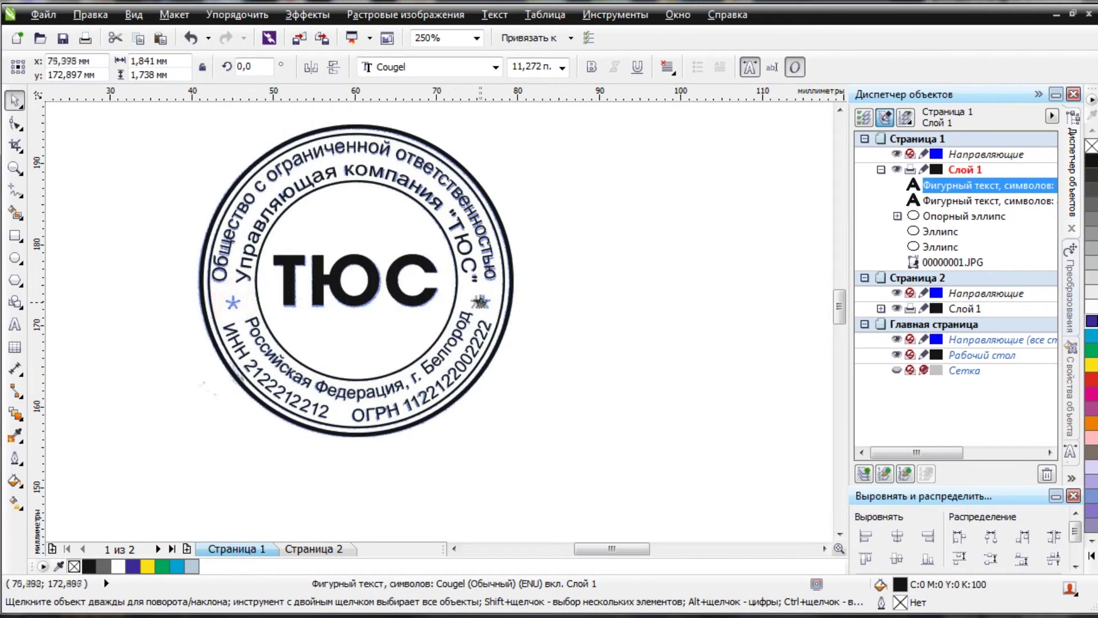
Drop a duplicate asterisk onto the right blue star and fine-tune its position.
left_click_drag(481, 302, 480, 303)
right_click(480, 303)
scroll(480, 304, "up", 5)
scroll(403, 321, "down", 1)
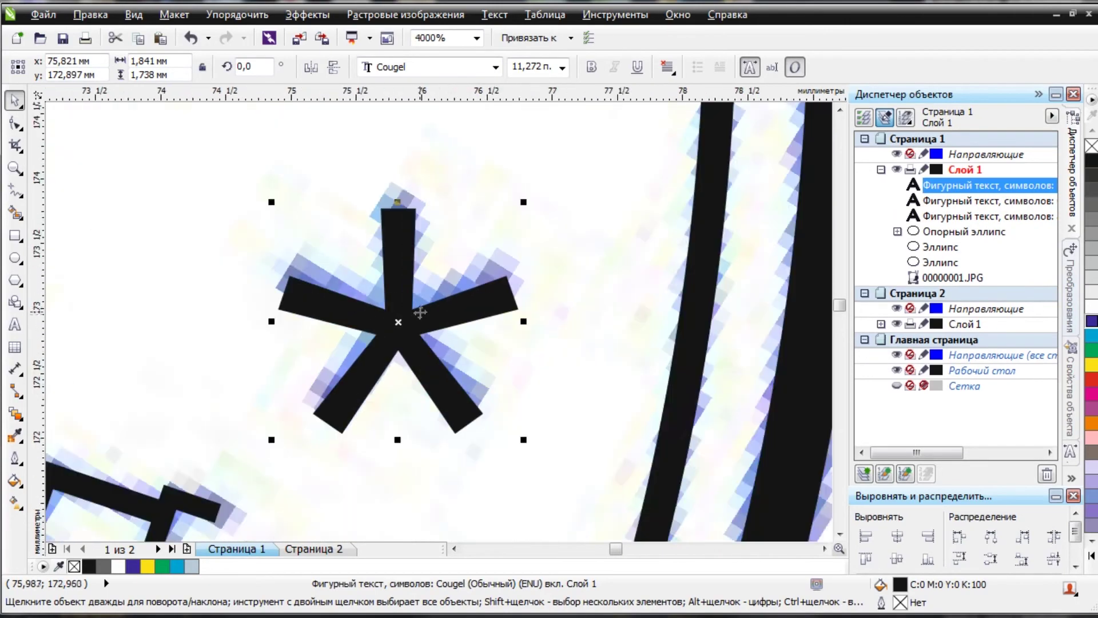
left_click_drag(399, 330, 402, 317)
scroll(402, 317, "down", 4)
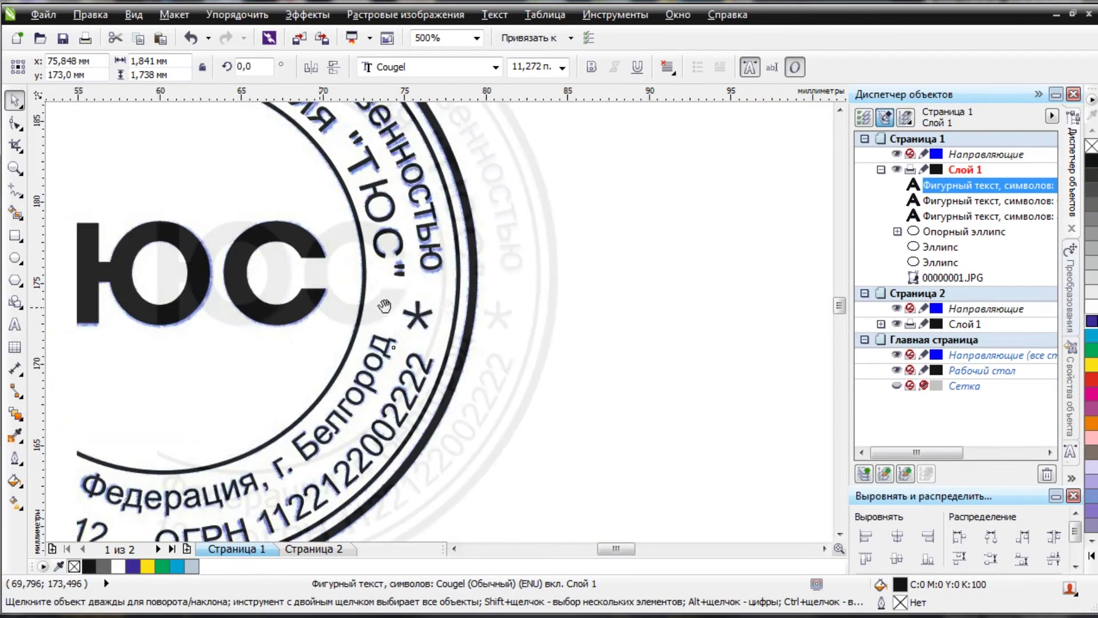
scroll(435, 240, "up", 1)
scroll(458, 259, "down", 1)
left_click(651, 234)
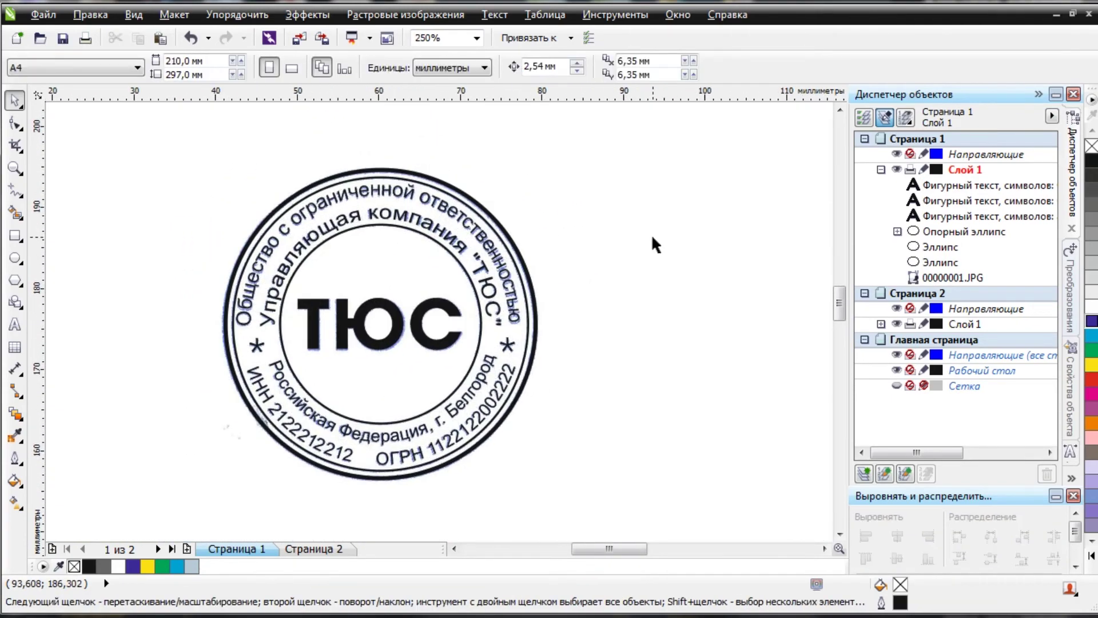
Select the whole vector stamp and move it to the right of the scan.
left_click_drag(174, 125, 544, 484)
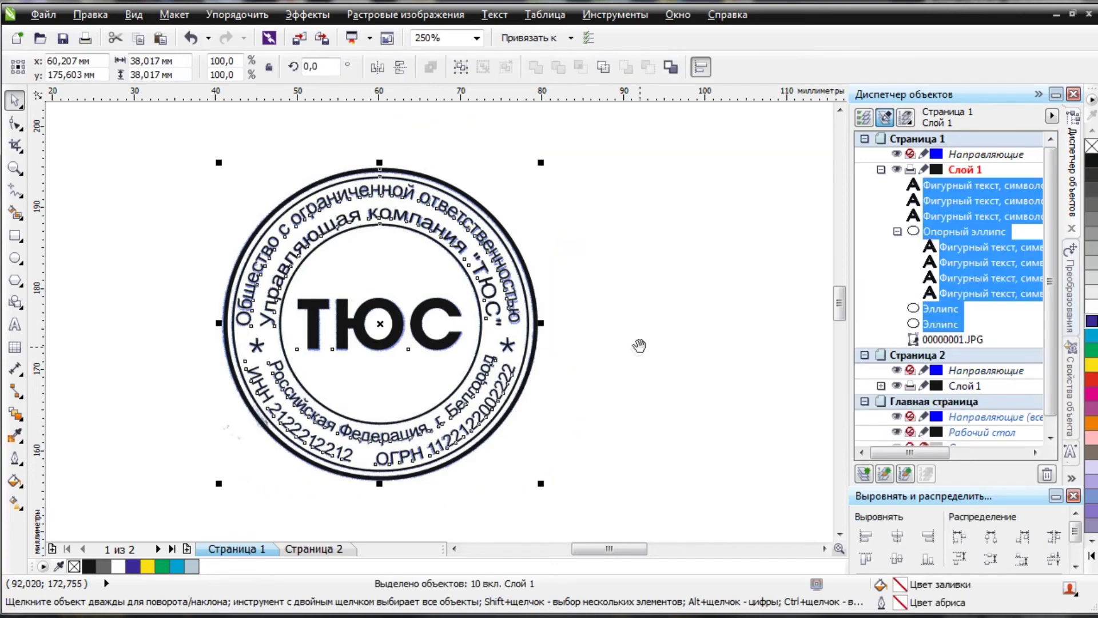
scroll(637, 344, "down", 1)
scroll(338, 357, "up", 1)
left_click_drag(338, 357, 700, 355)
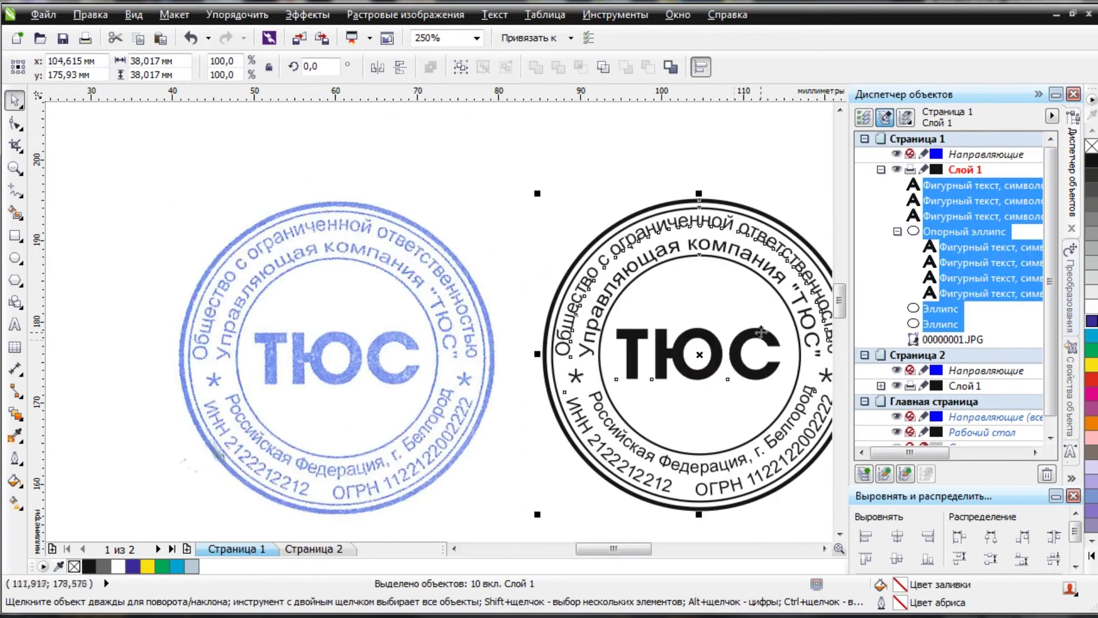
Reselect all ten parts of the redrawn stamp with a marquee.
scroll(760, 332, "right", 3)
left_click(691, 285)
scroll(434, 469, "down", 1)
left_click_drag(589, 423, 290, 500)
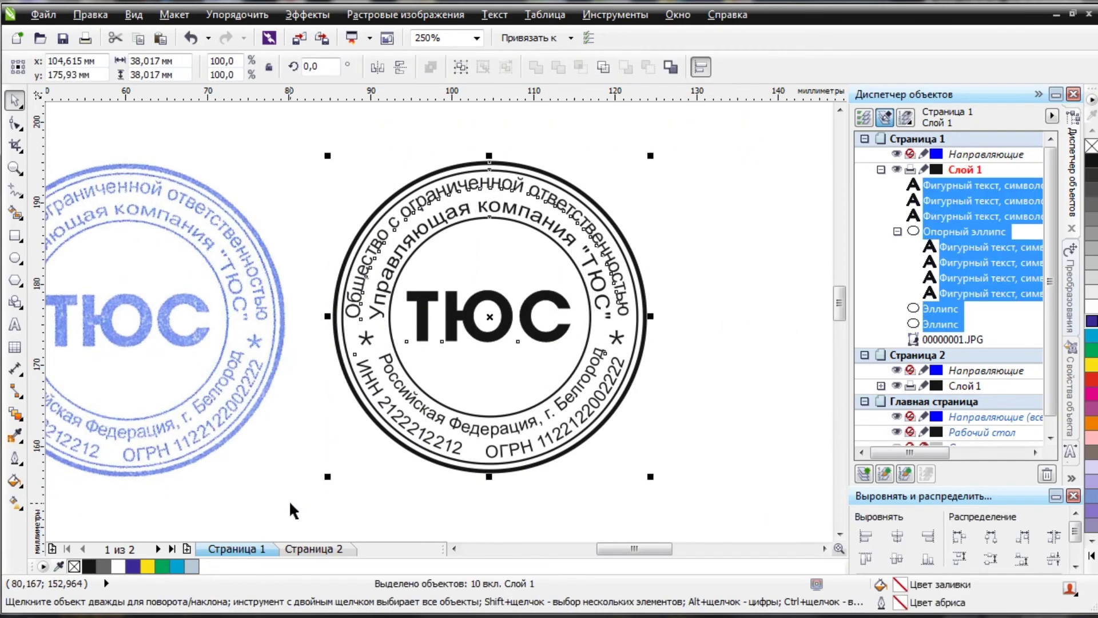
Convert all the stamp's text to curves with Преобразовать в кривую.
left_click(134, 15)
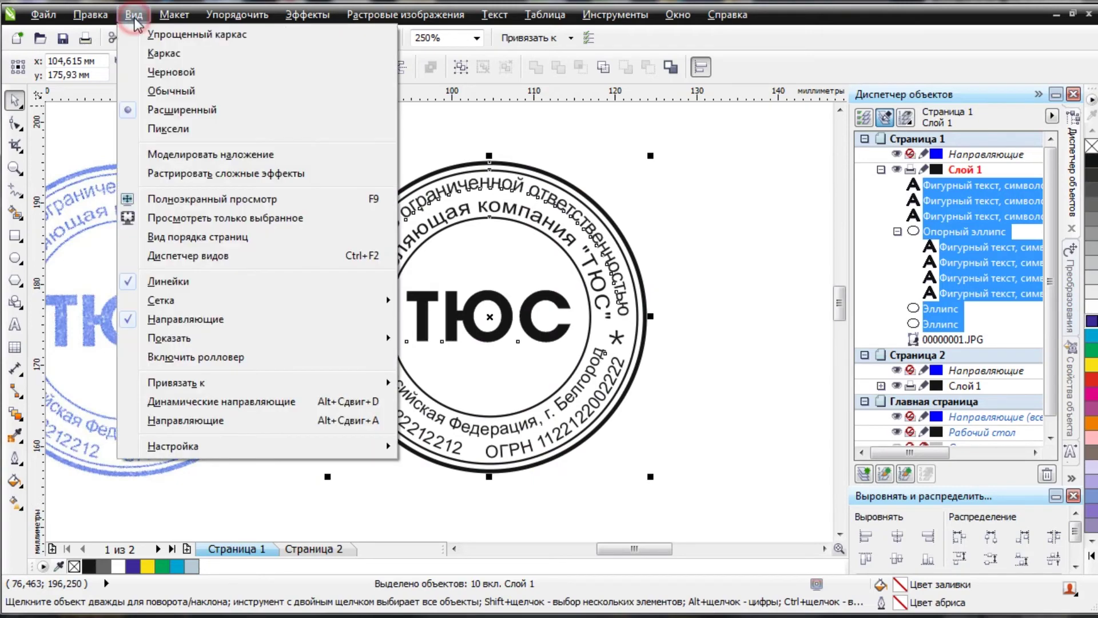
mouse_move(220, 17)
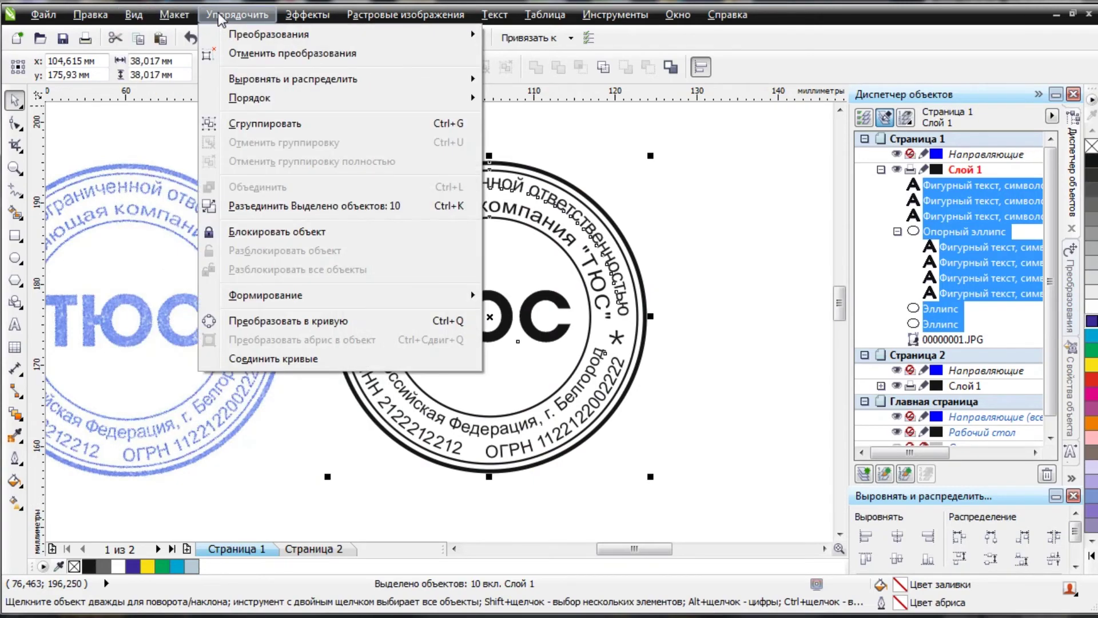
left_click(247, 323)
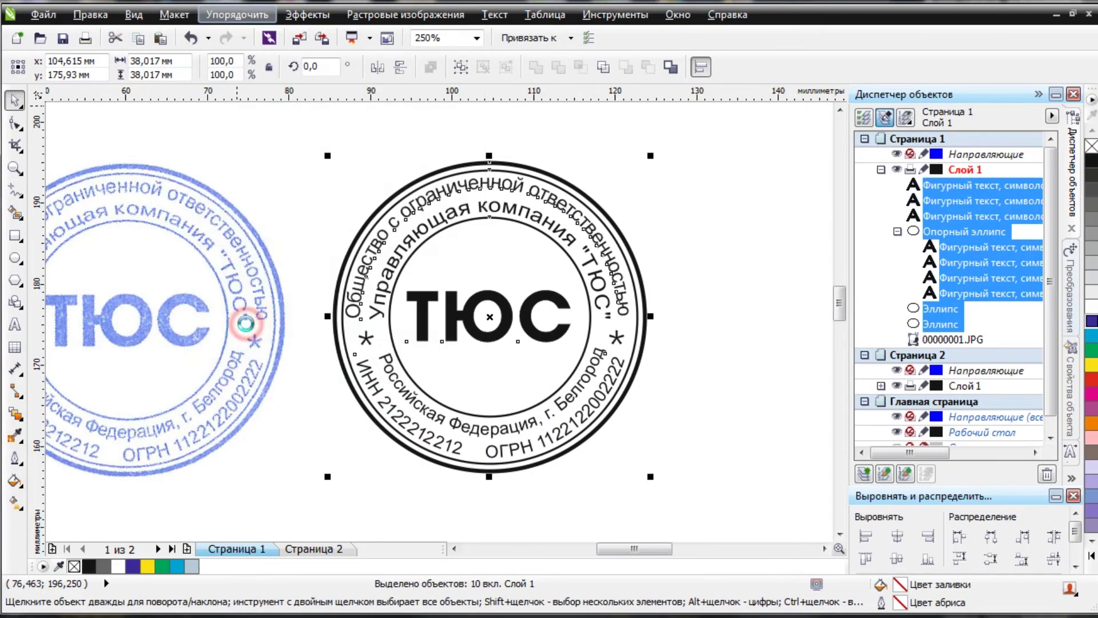
scroll(405, 299, "down", 1)
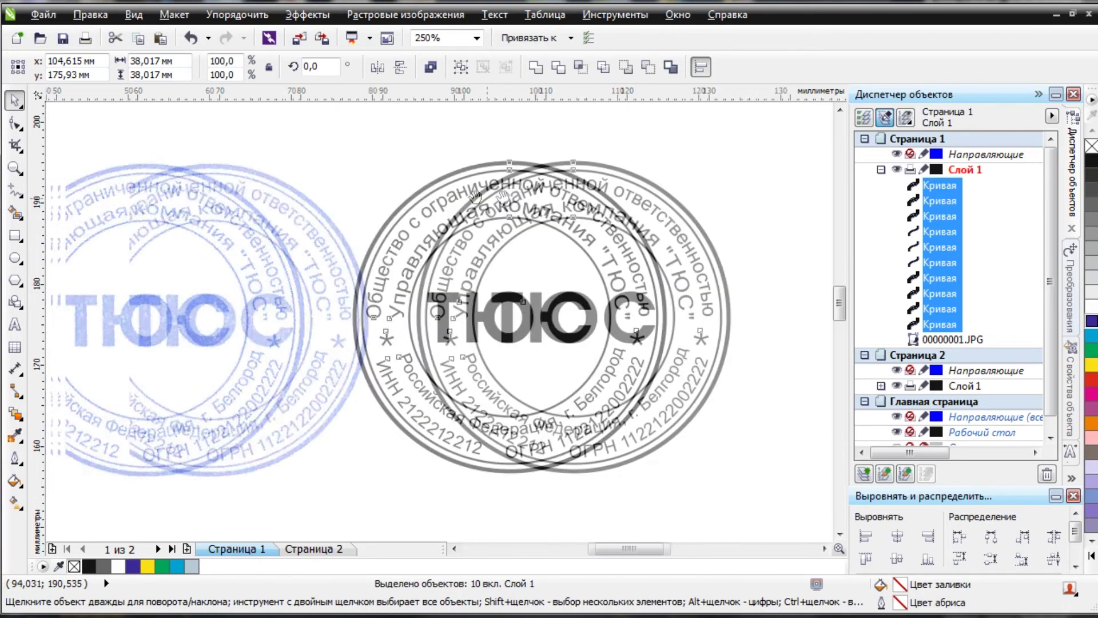
scroll(490, 199, "up", 1)
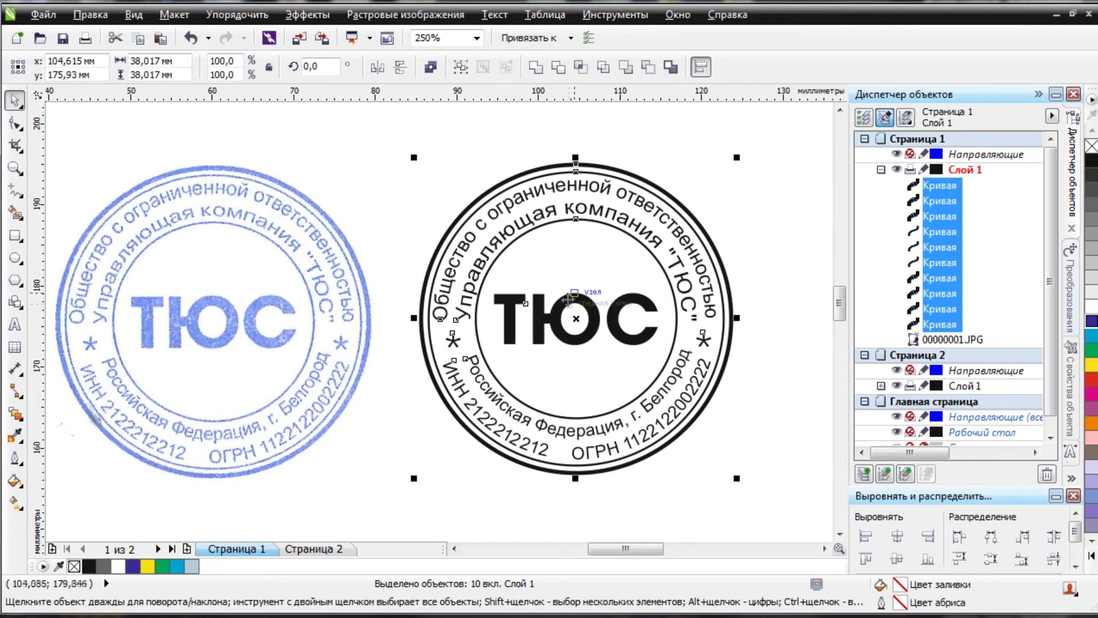
scroll(572, 172, "down", 1)
scroll(686, 143, "up", 1)
Reselect the stamp curves, try a black fill, then remove it.
left_click(789, 121)
left_click_drag(784, 132, 307, 521)
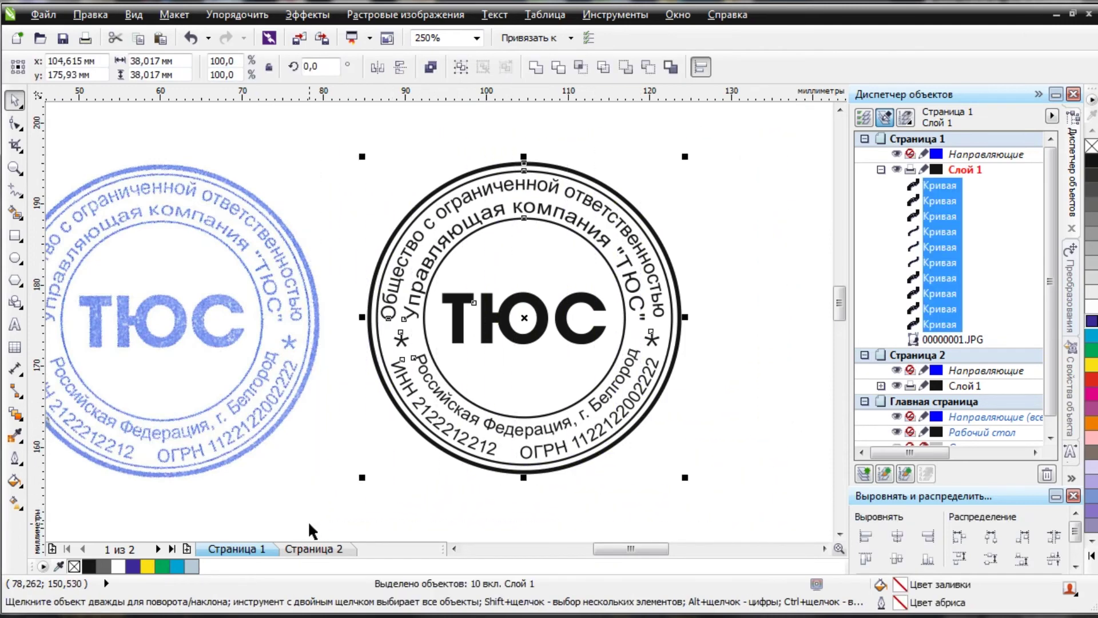
left_click(1092, 166)
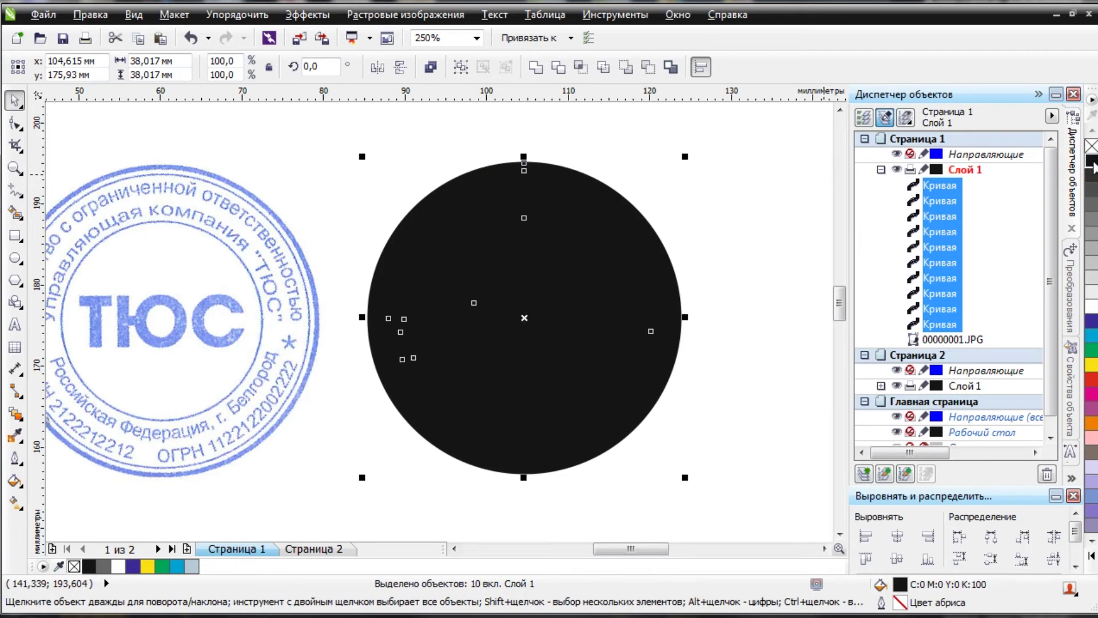
left_click(1091, 146)
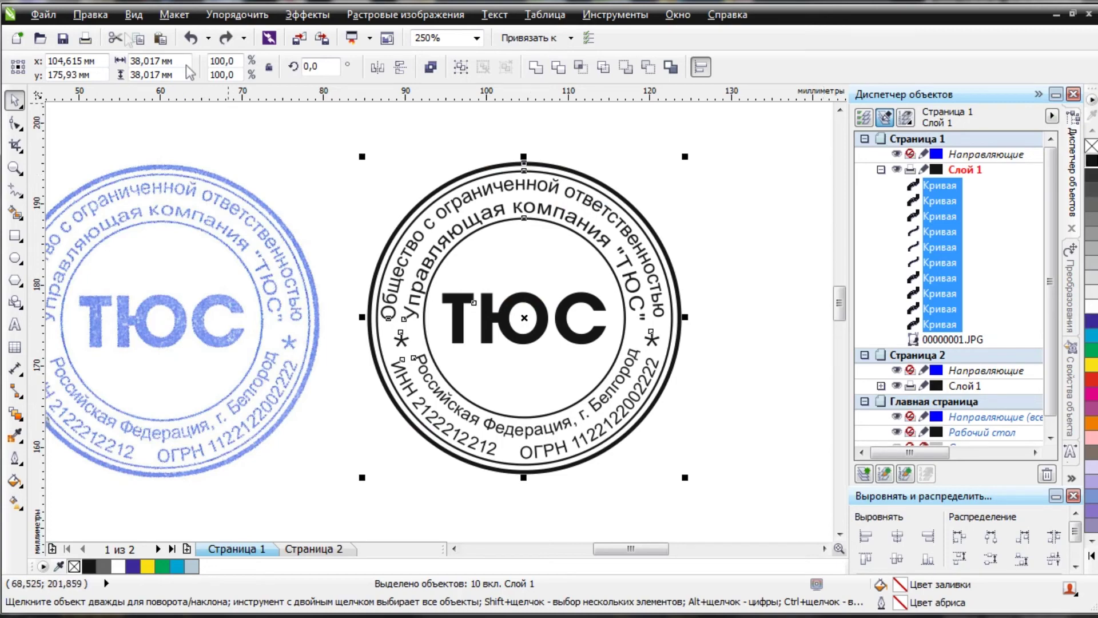
left_click(136, 16)
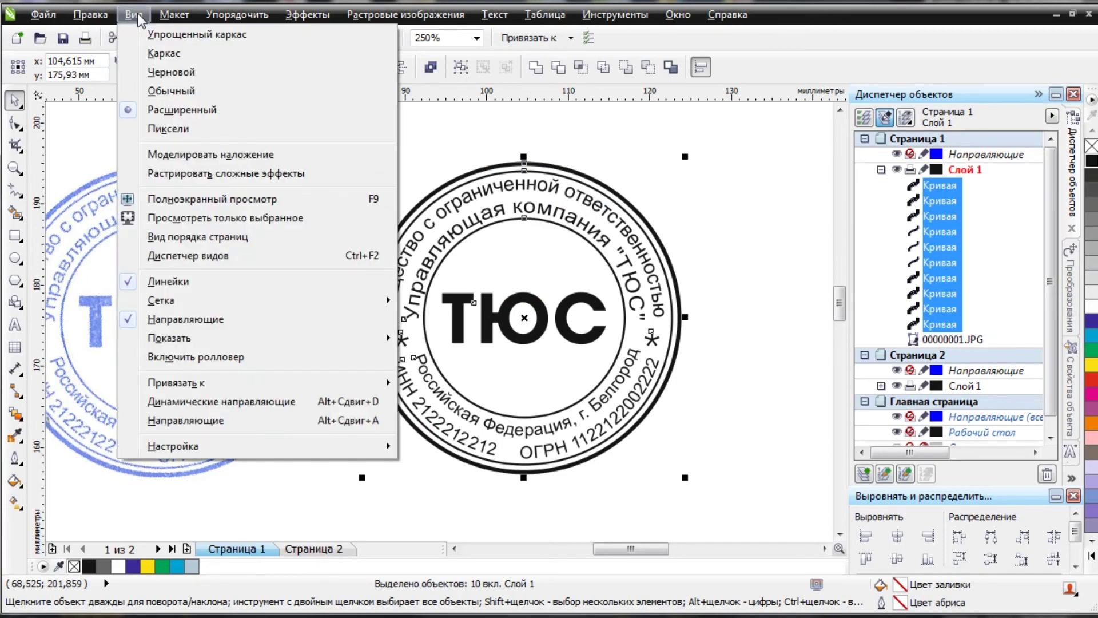
In Каркас view, convert the outer ring's outline into an object.
left_click(167, 54)
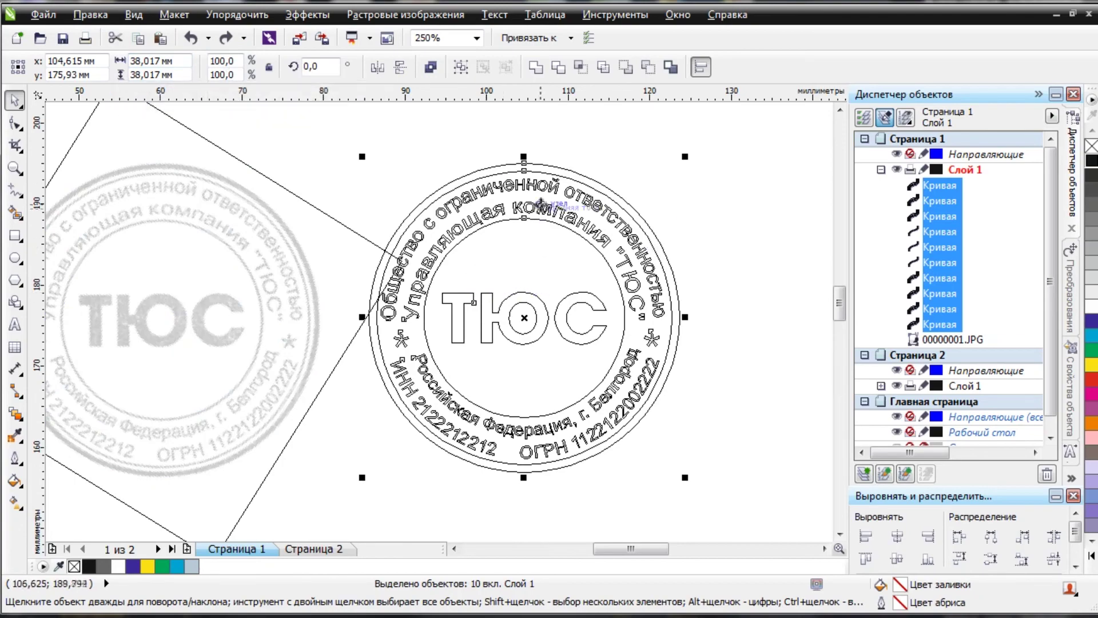
scroll(541, 203, "up", 2)
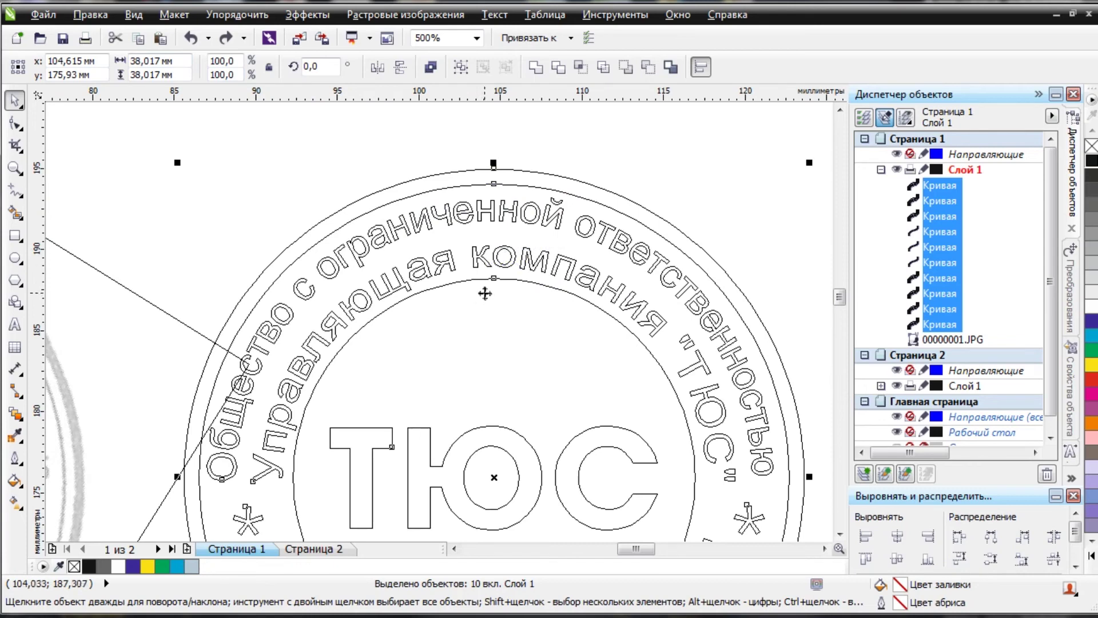
left_click(482, 143)
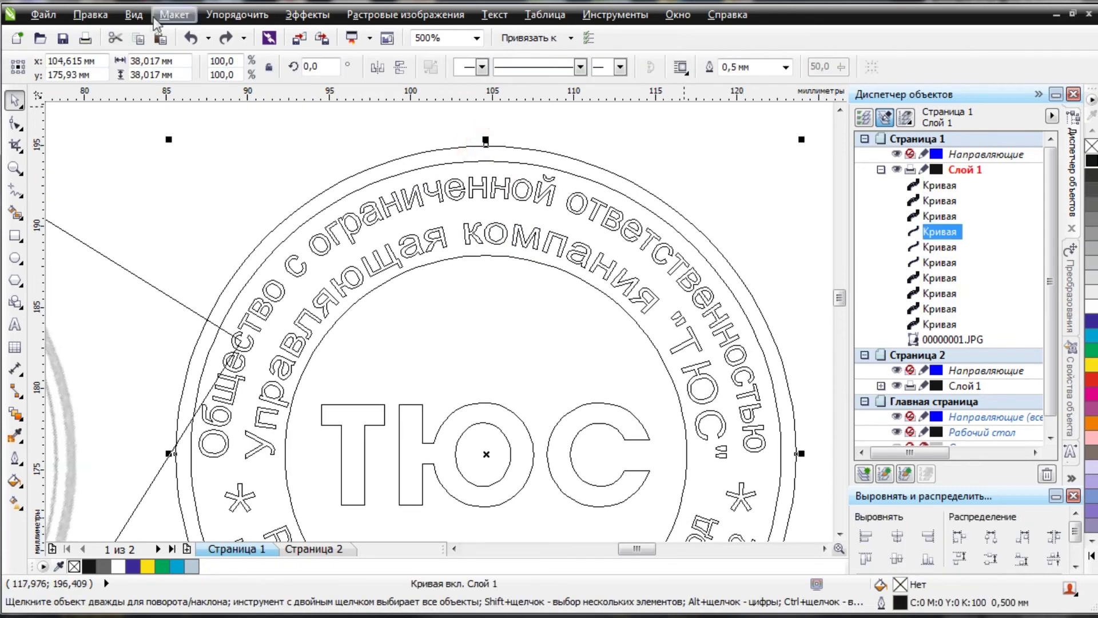
left_click(230, 17)
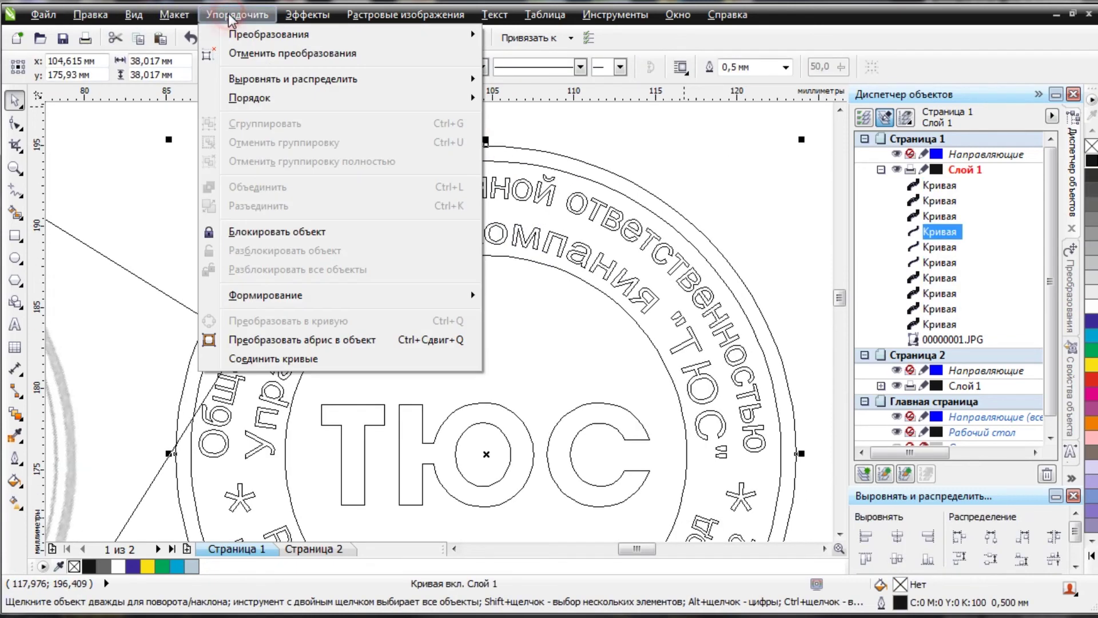
left_click(249, 342)
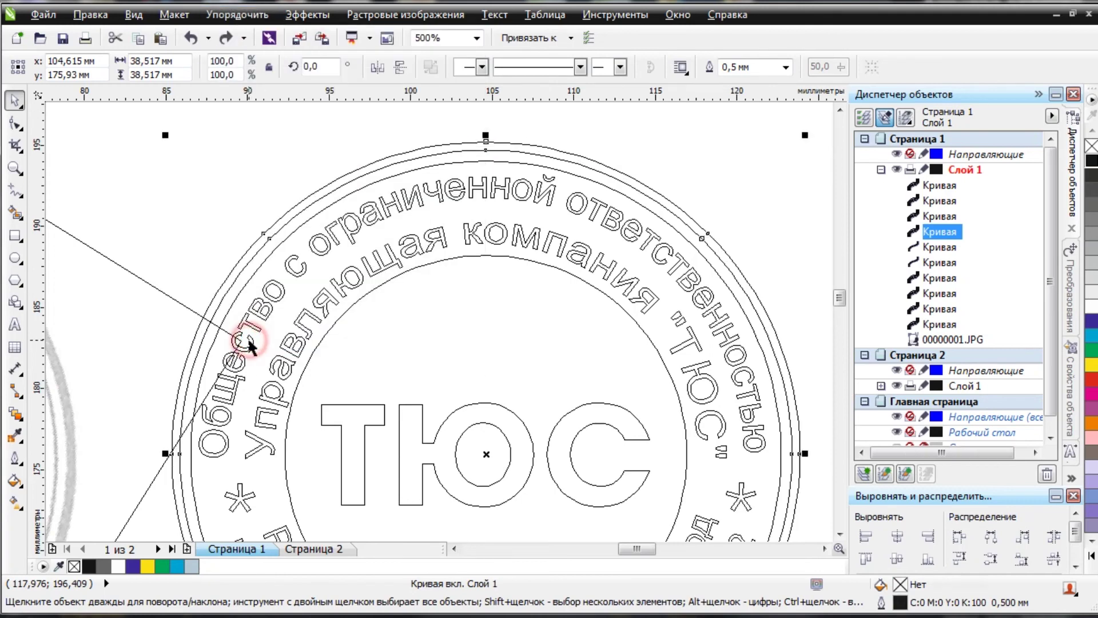
Convert the inner ring's outline to an object with Ctrl+Shift+Q, then restore Расширенный view.
scroll(488, 157, "up", 2)
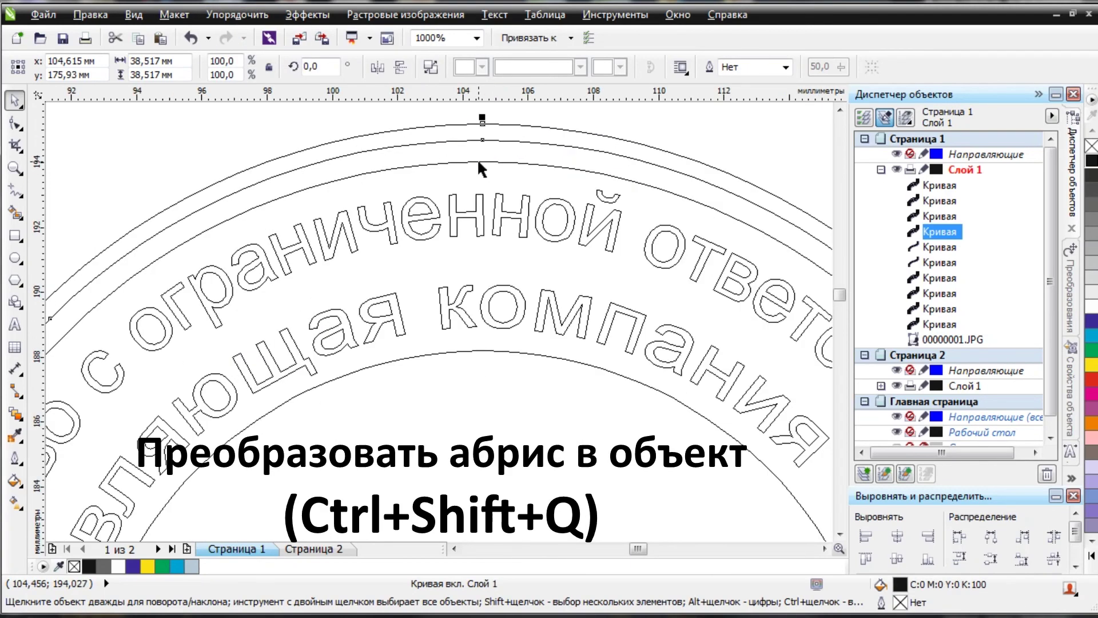
left_click(477, 159)
left_click(491, 345)
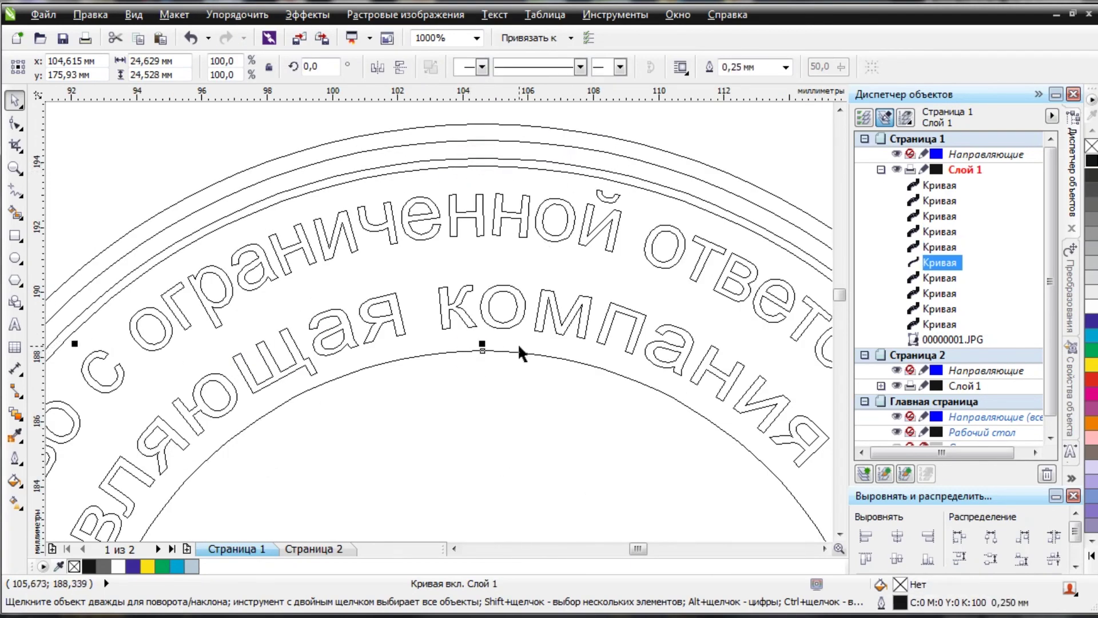
key("ctrl+shift+q")
scroll(498, 316, "down", 1)
scroll(503, 312, "down", 2)
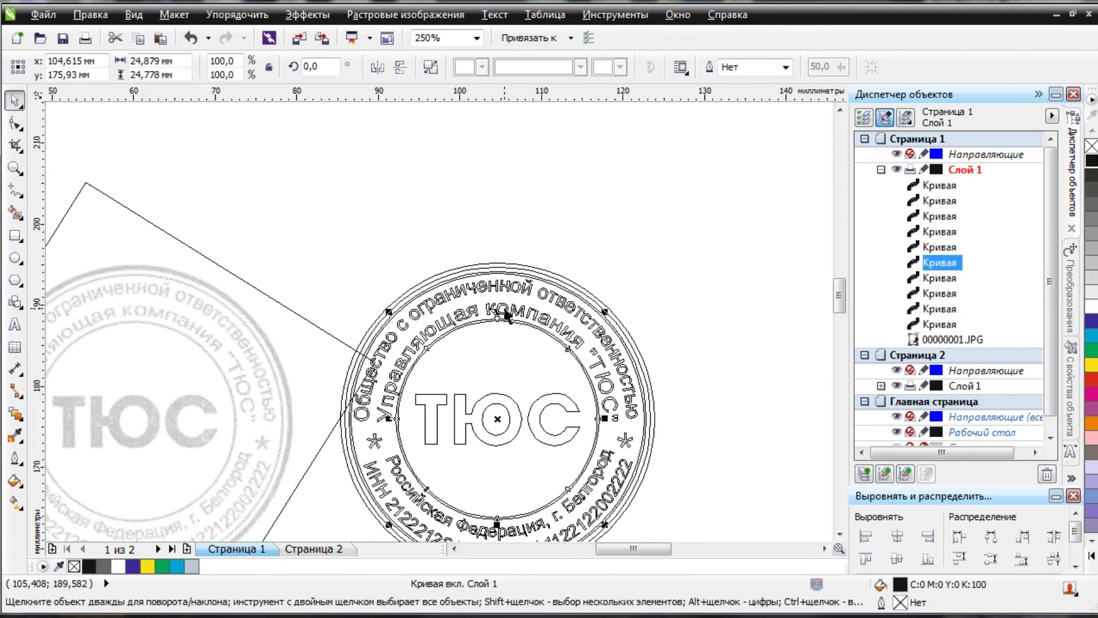
left_click(133, 15)
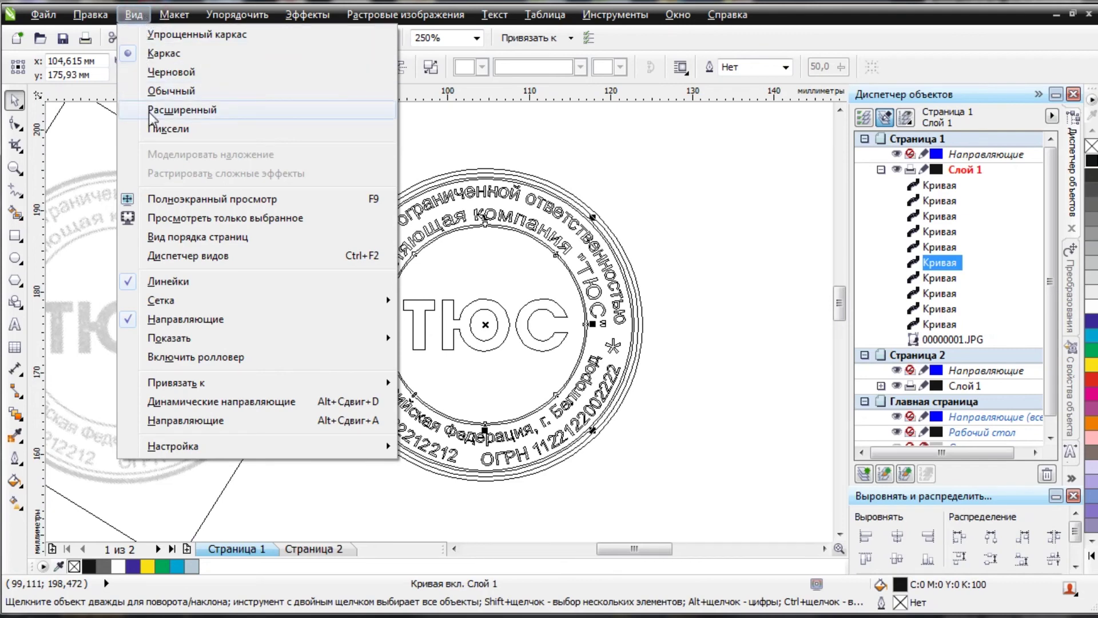
left_click(149, 111)
left_click_drag(794, 161, 284, 497)
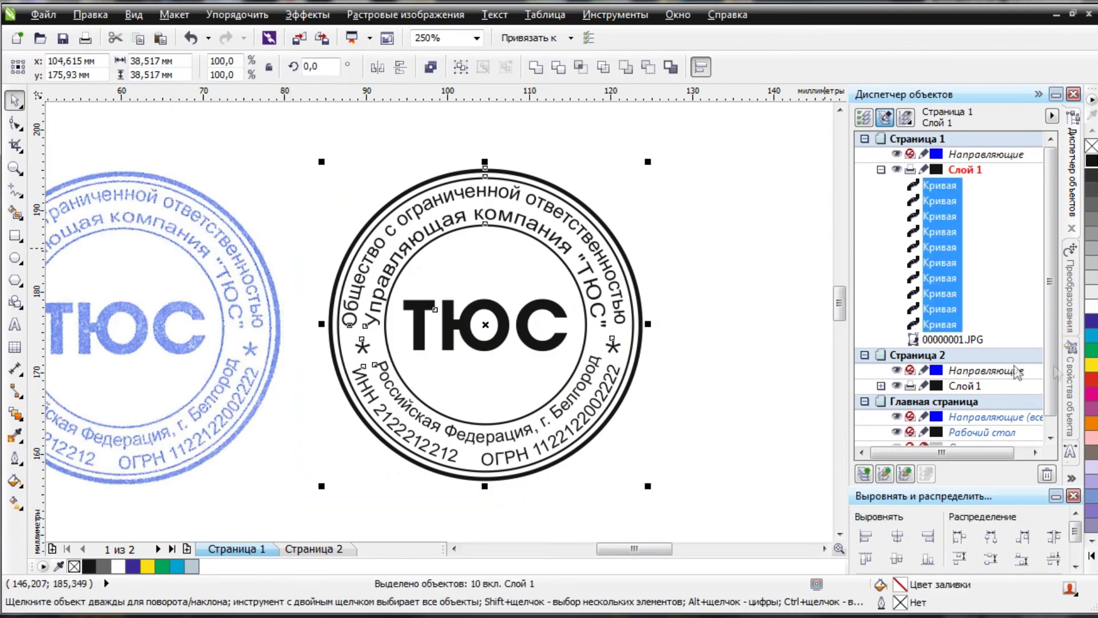
Trial a red fill, restore black, and group the ten stamp curves.
left_click(1090, 380)
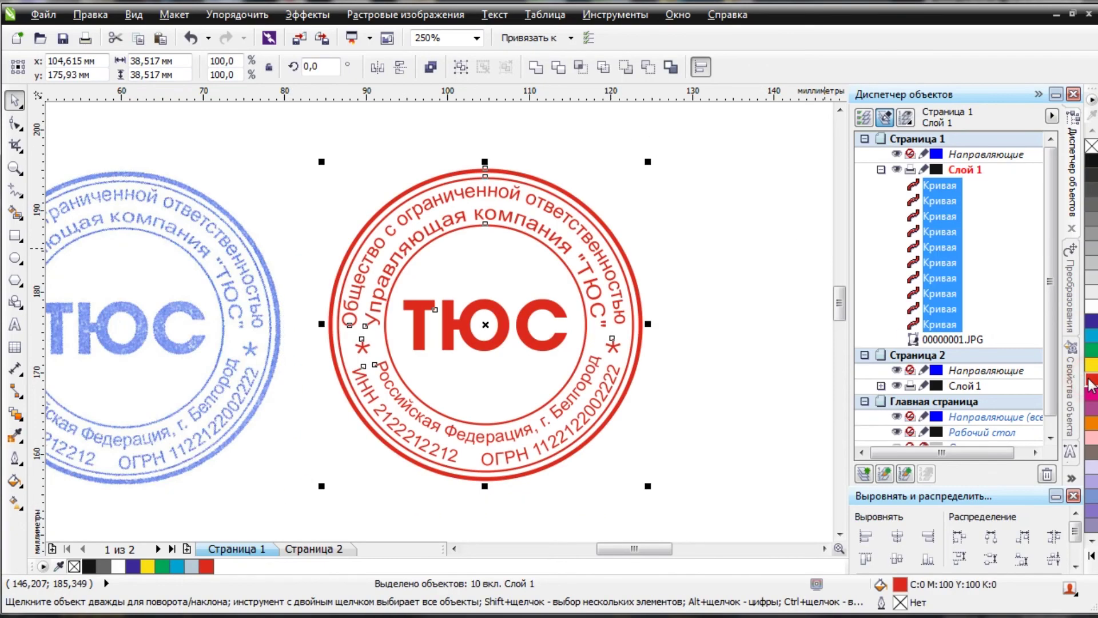
left_click(725, 249)
left_click_drag(747, 147, 279, 517)
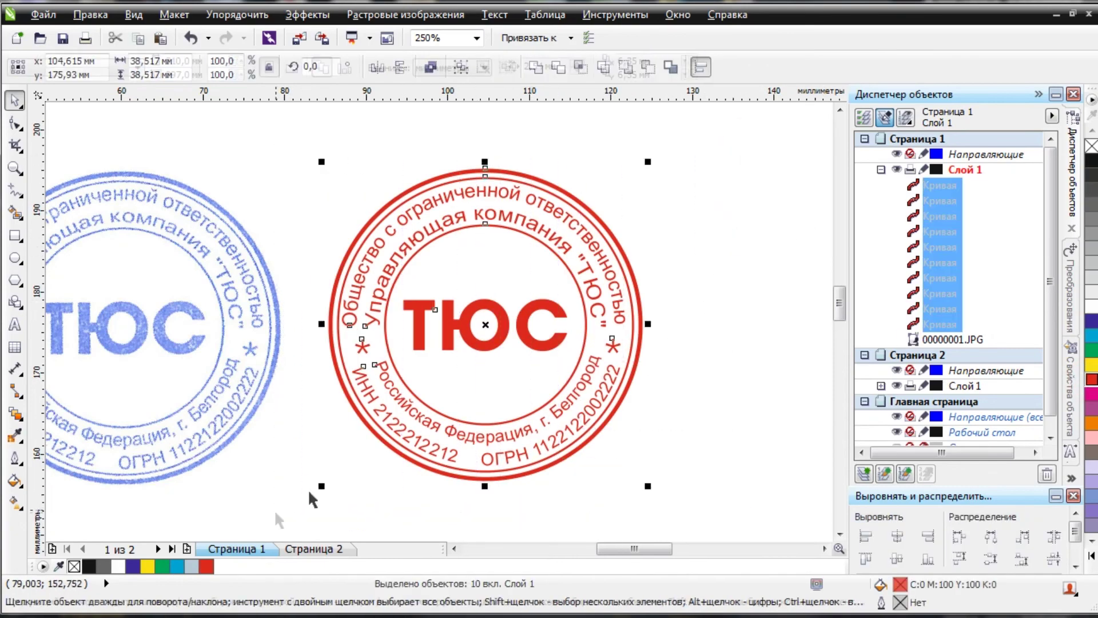
left_click(1092, 166)
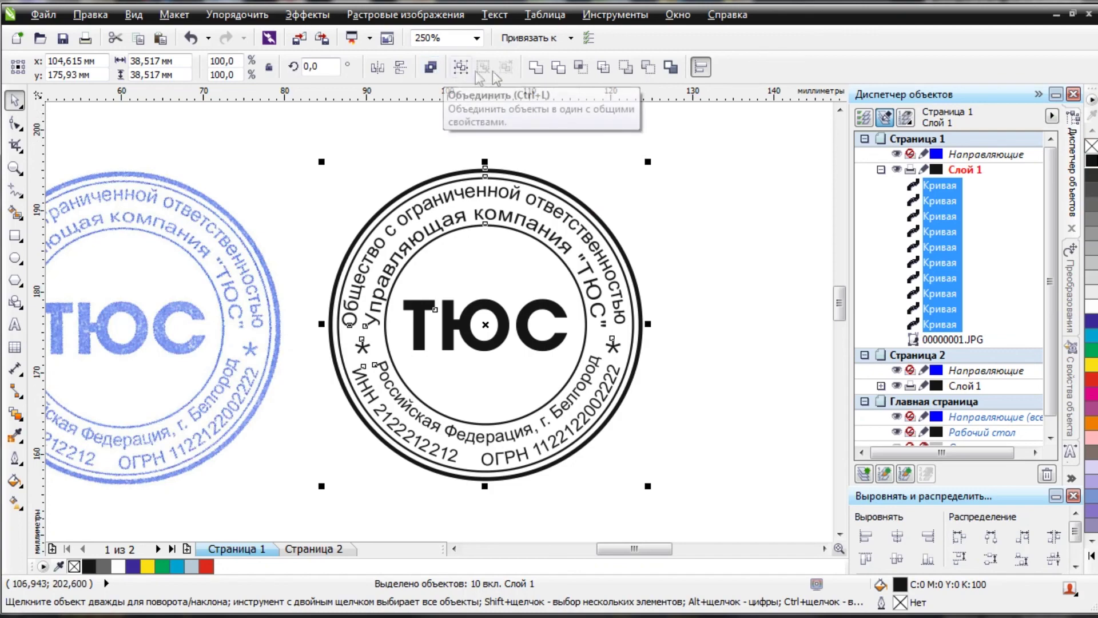
left_click(430, 67)
left_click(720, 172)
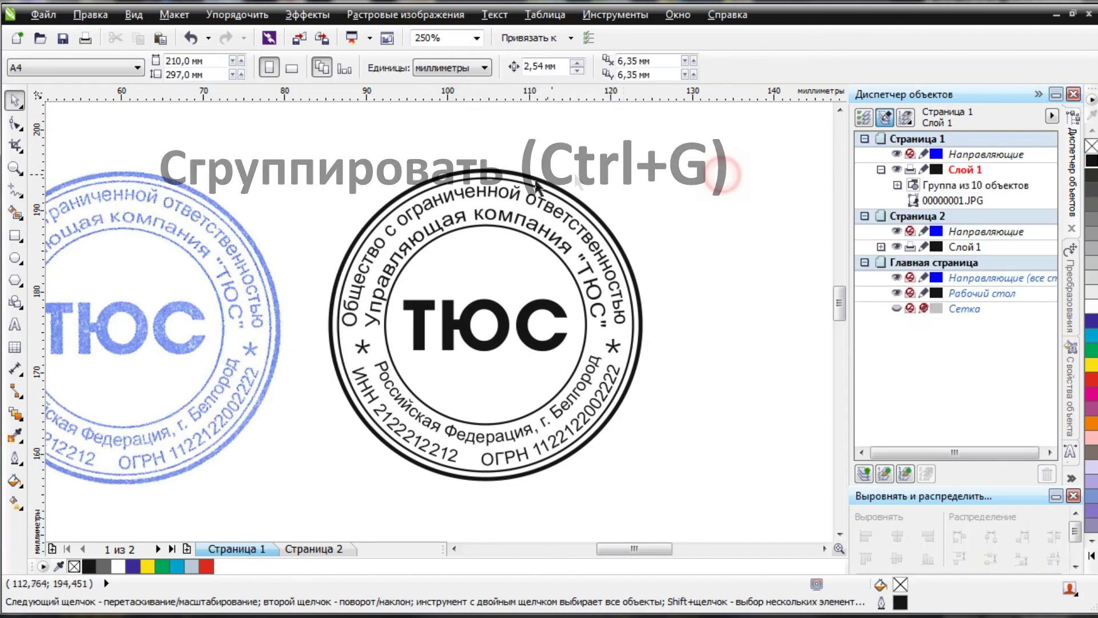
scroll(491, 267, "down", 2)
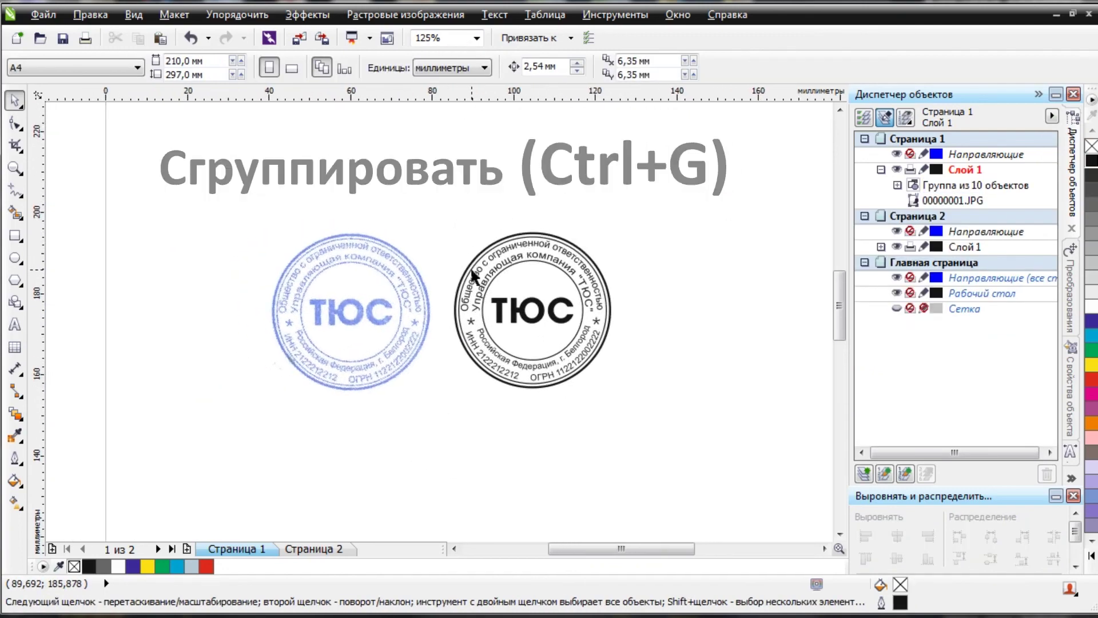
scroll(470, 267, "up", 2)
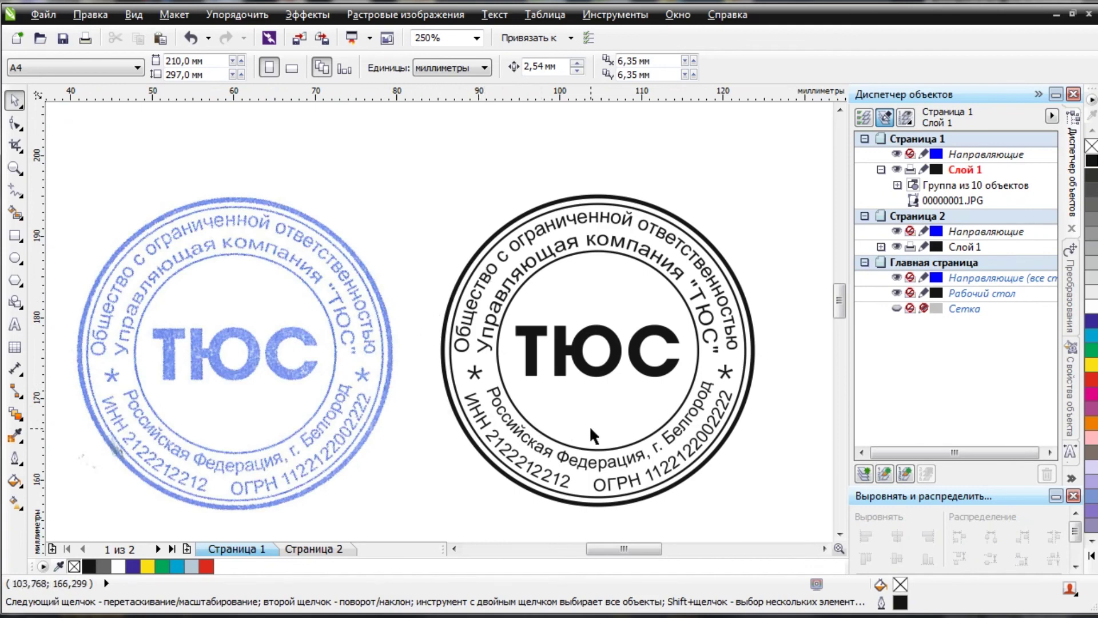